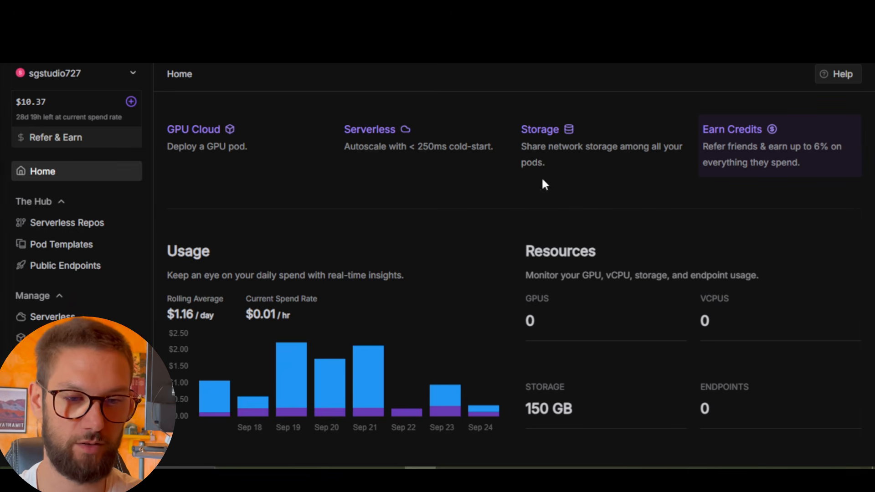
scroll(580, 225, down, 1)
scroll(490, 231, up, 1)
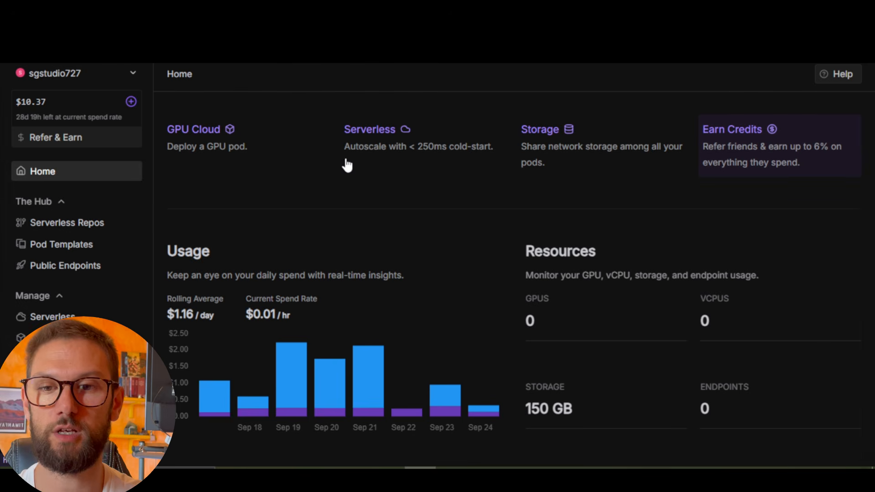
Open the pod deployment page and compare the hourly prices, VRAM and availability of the featured and latest-generation NVIDIA GPUs.
mouse_move(43, 115)
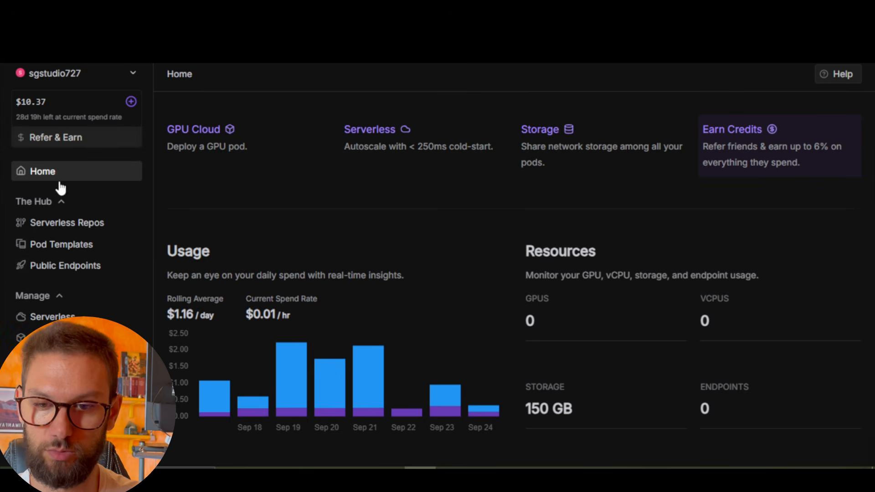
click(114, 337)
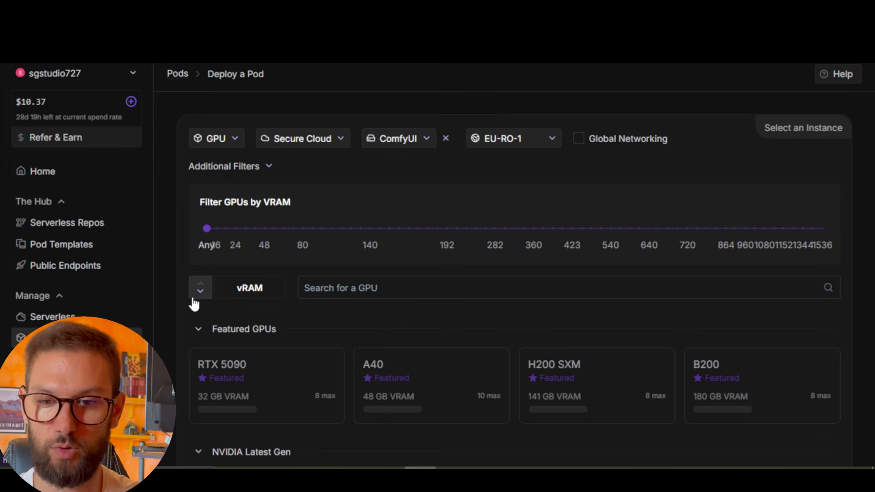
scroll(449, 235, down, 4)
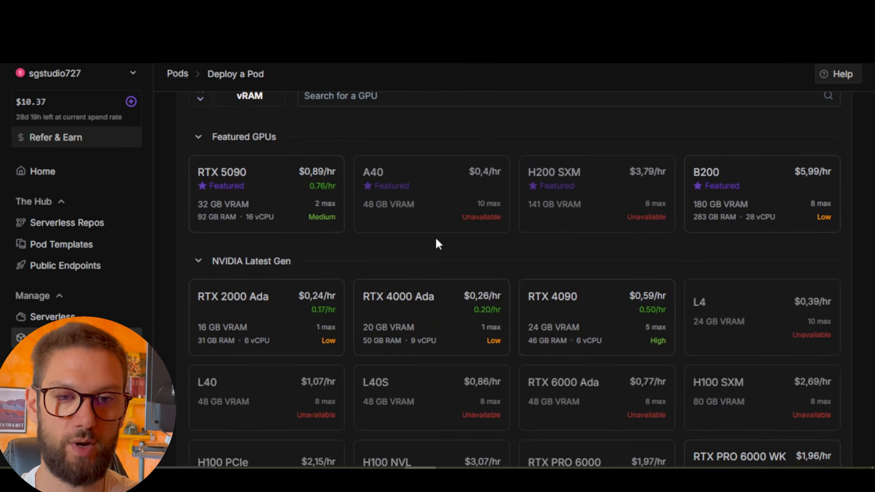
mouse_move(232, 175)
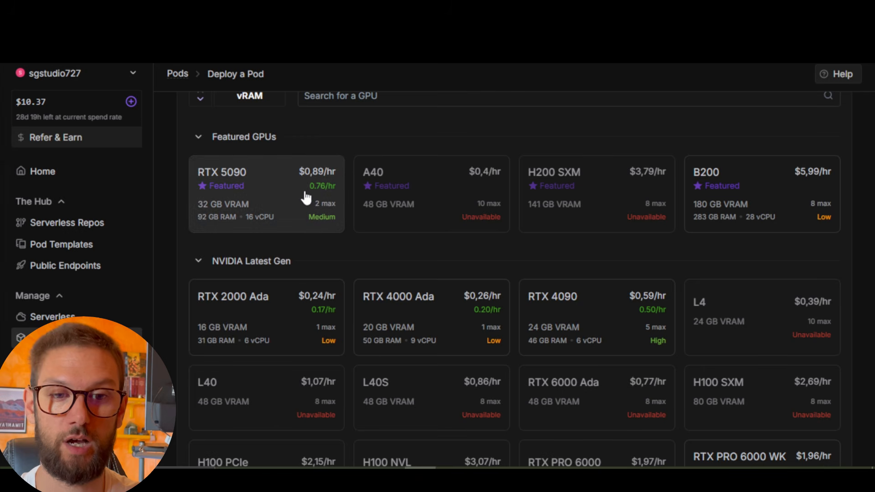
scroll(326, 184, down, 1)
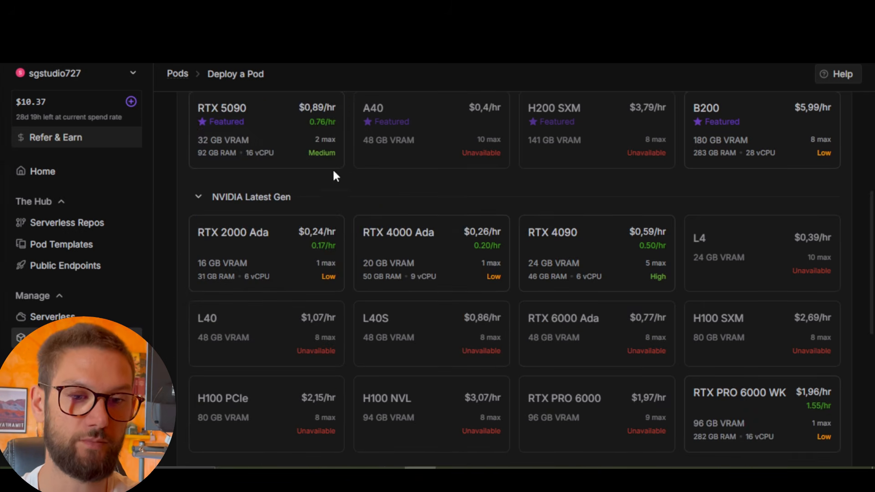
scroll(383, 201, up, 1)
scroll(445, 233, down, 3)
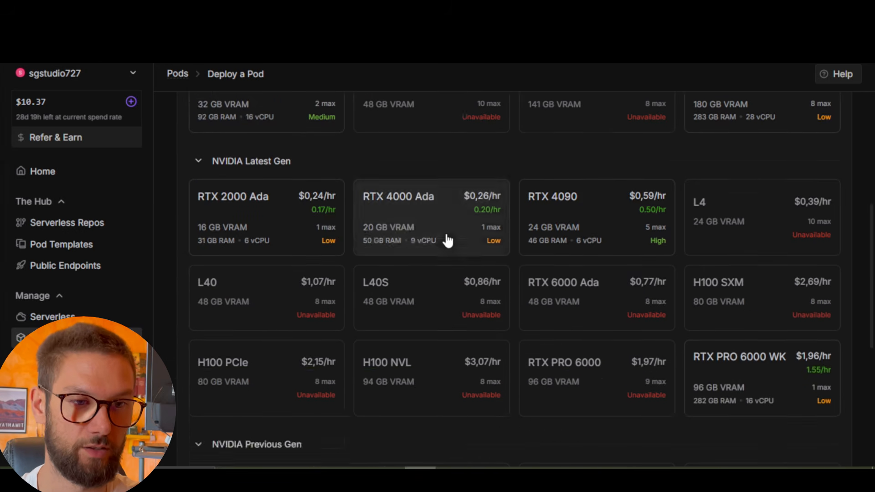
scroll(445, 235, up, 1)
scroll(446, 237, up, 1)
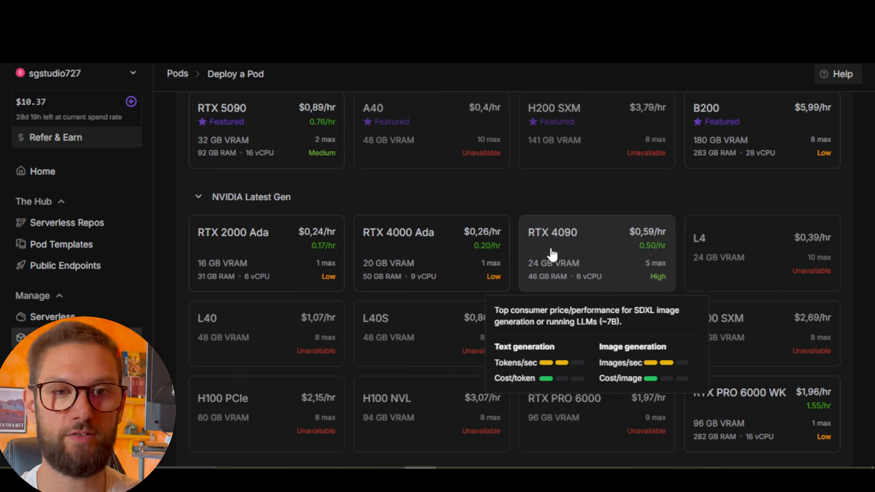
scroll(577, 208, up, 1)
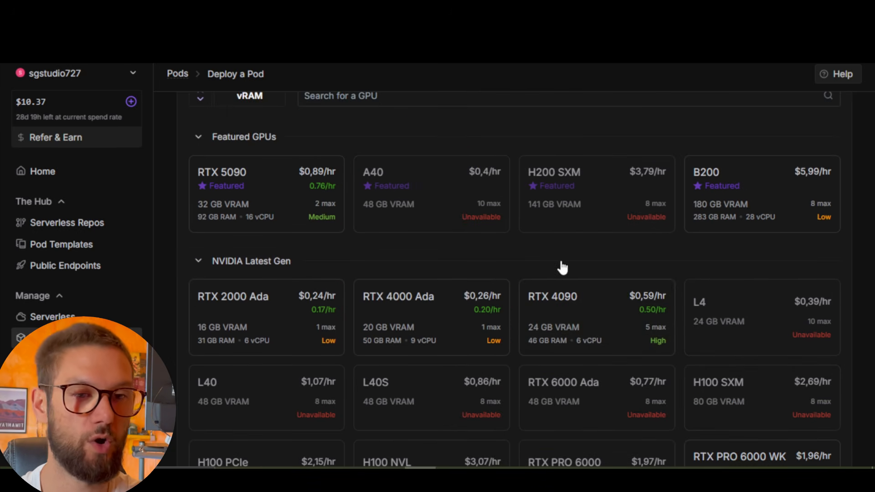
scroll(562, 268, up, 1)
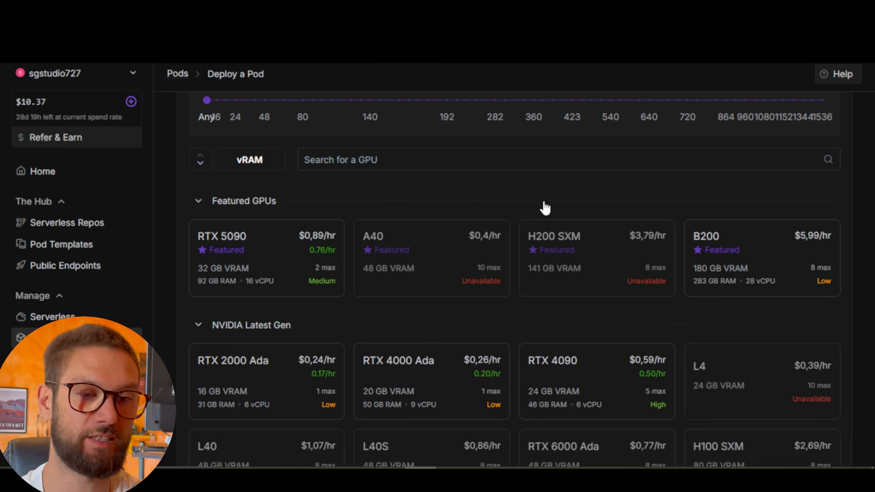
Examine the performance details and prices of the H200 SXM, B200, RTX 4090 and RTX 5090 offers.
mouse_move(617, 248)
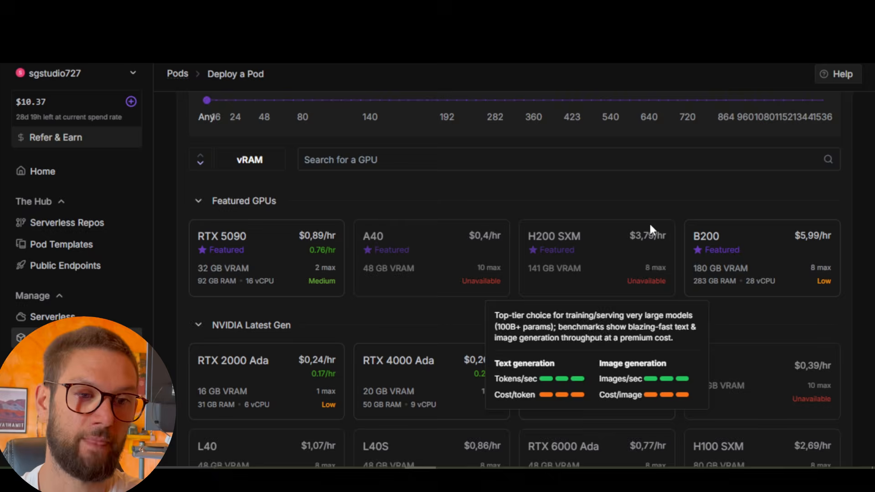
mouse_move(706, 240)
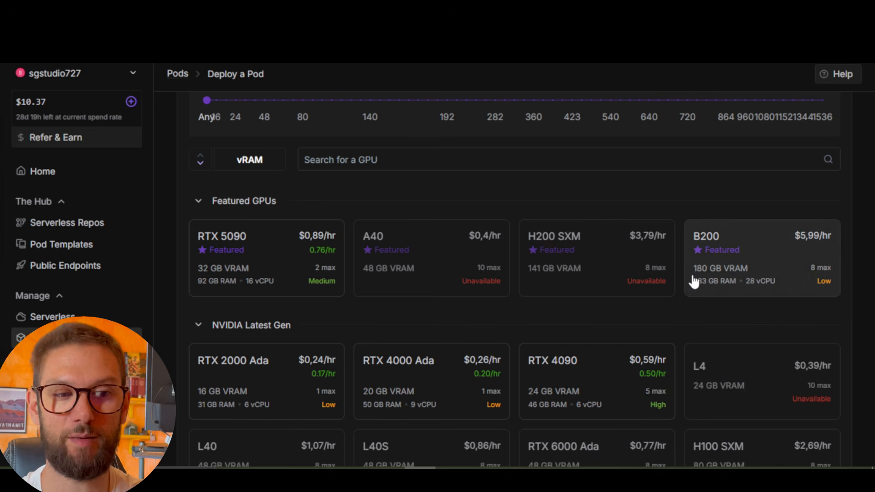
mouse_move(713, 279)
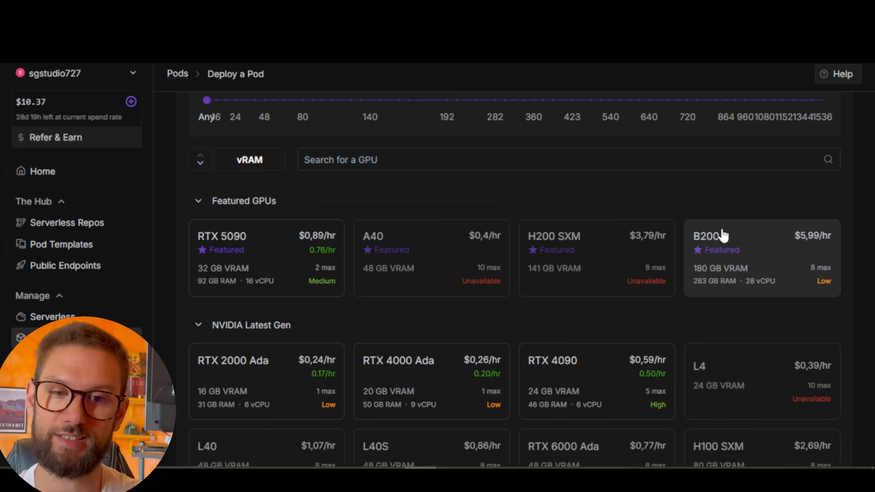
scroll(676, 211, down, 3)
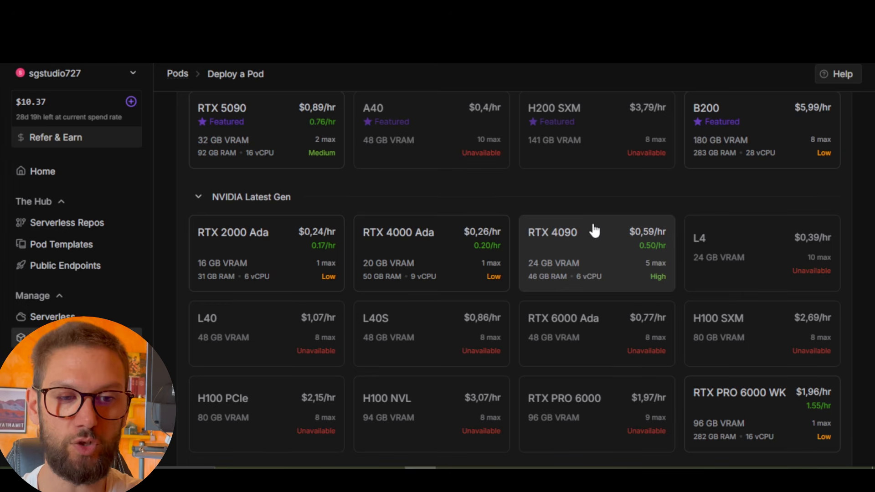
mouse_move(532, 274)
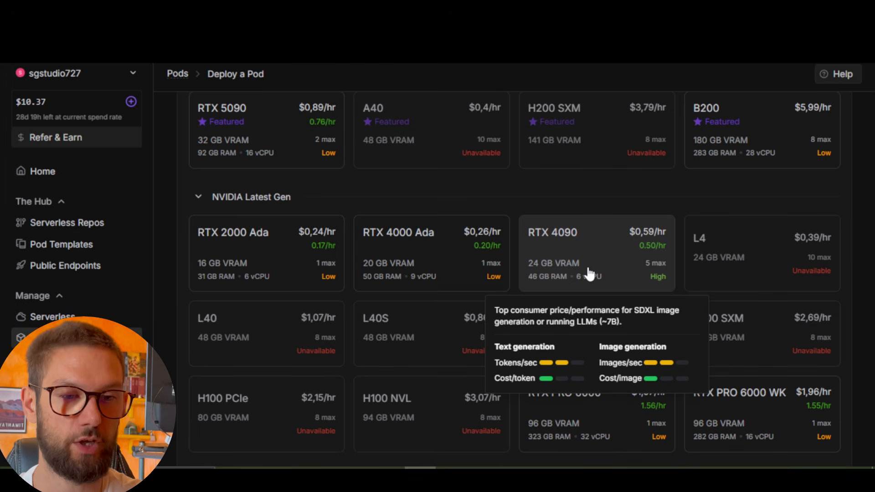
scroll(577, 248, up, 2)
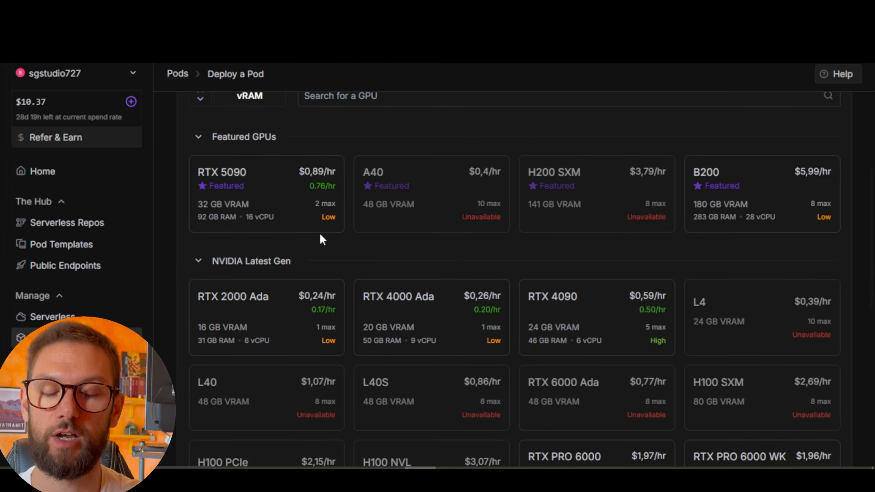
mouse_move(215, 203)
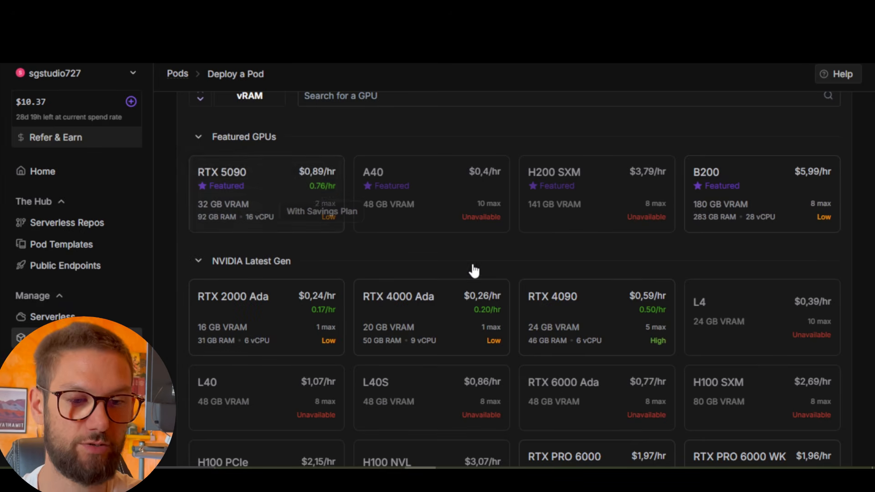
Review the remaining GPU offers through NVIDIA Previous Gen, along with the storage volume and datacenter filters.
scroll(474, 271, down, 5)
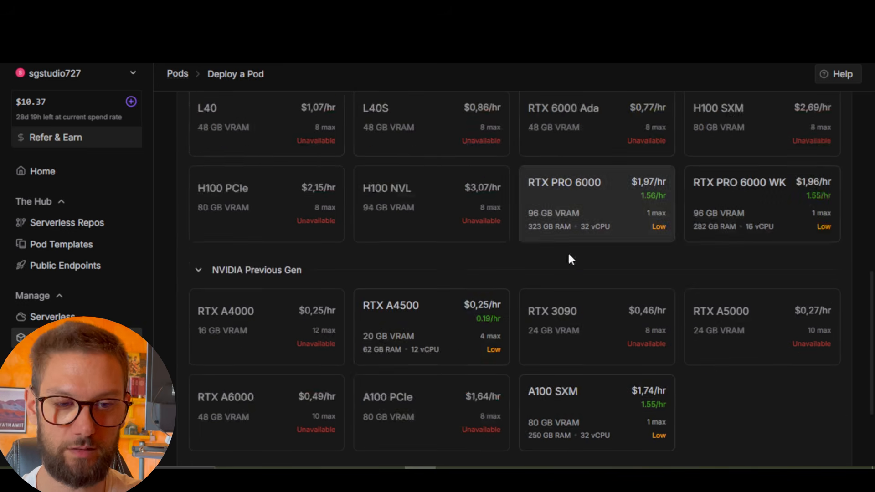
scroll(570, 259, down, 3)
scroll(532, 217, up, 4)
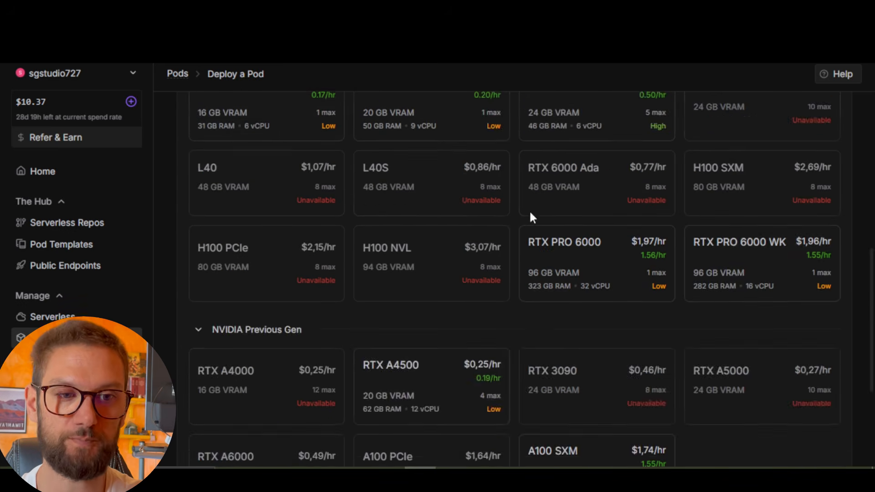
scroll(532, 216, up, 3)
scroll(552, 167, up, 6)
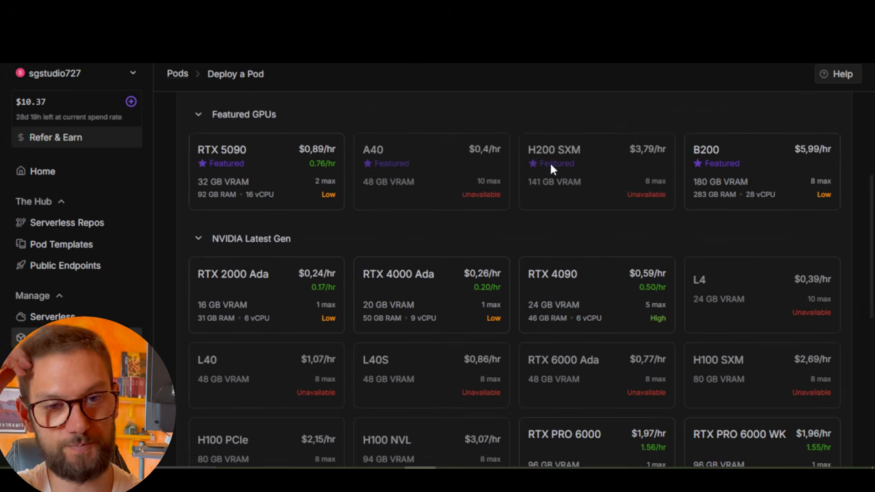
scroll(527, 182, up, 1)
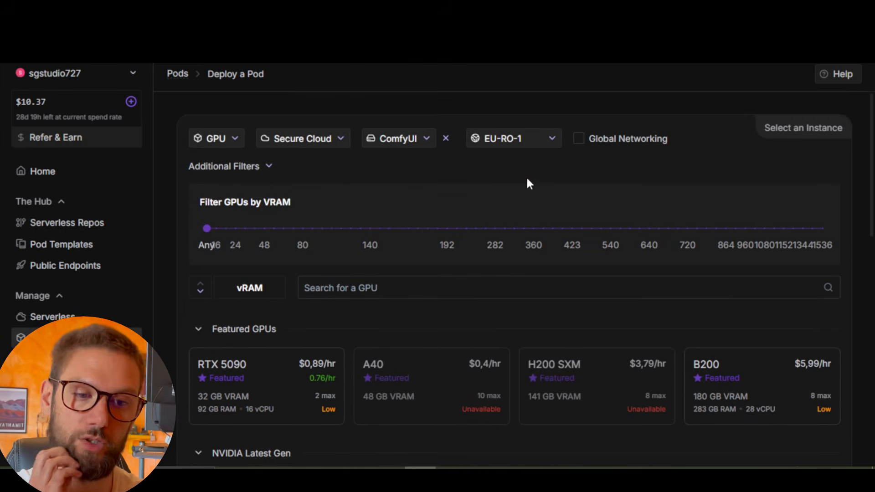
scroll(527, 182, down, 2)
scroll(527, 182, down, 2)
scroll(516, 158, up, 3)
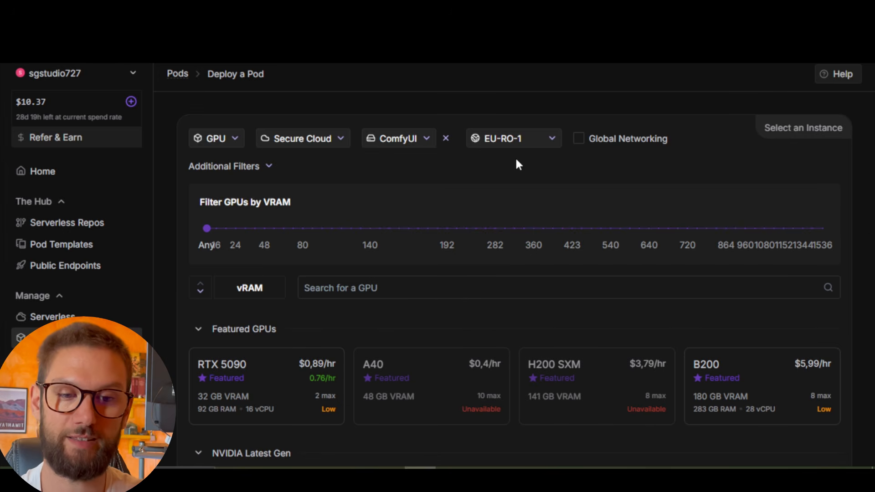
scroll(515, 164, down, 6)
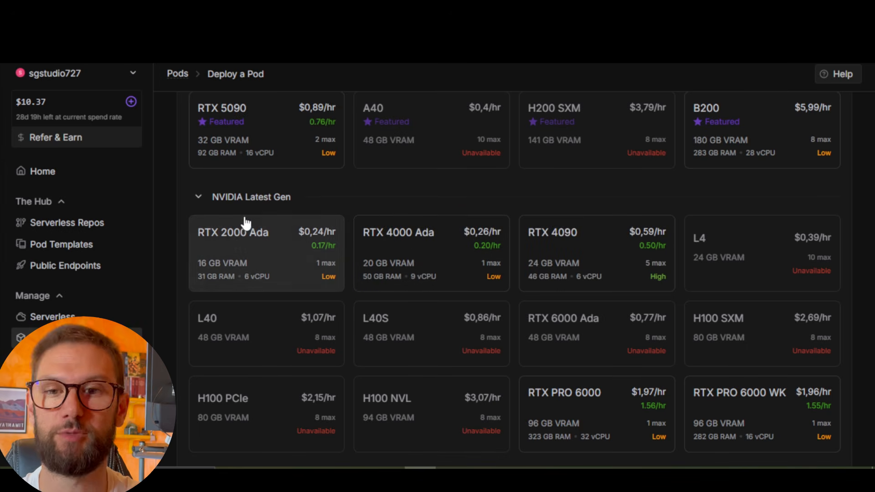
Open the network storage overview and start creating a new network volume.
mouse_move(40, 107)
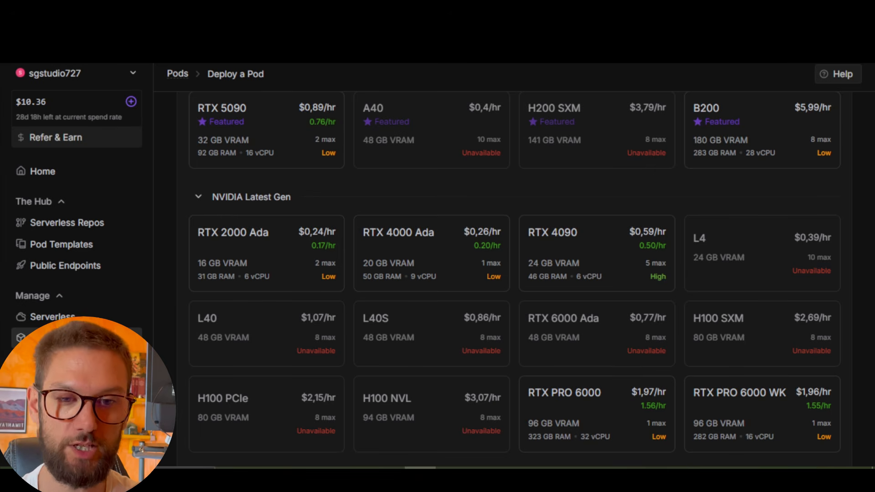
click(46, 380)
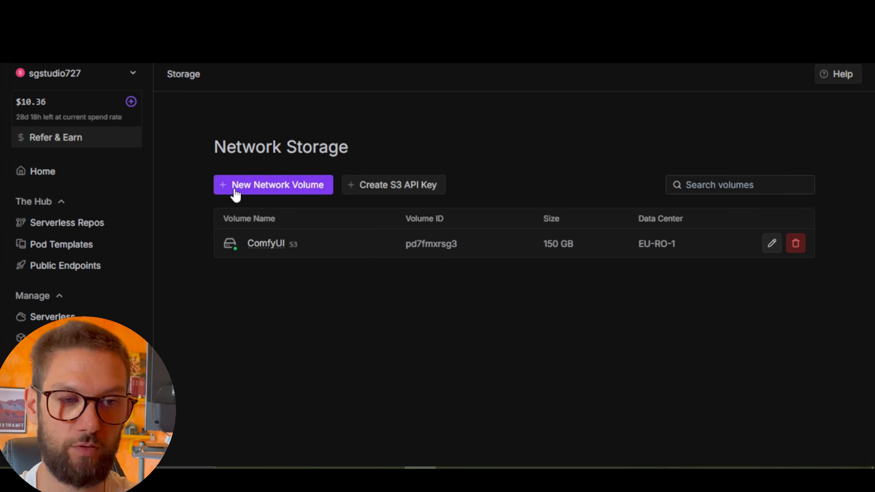
click(304, 189)
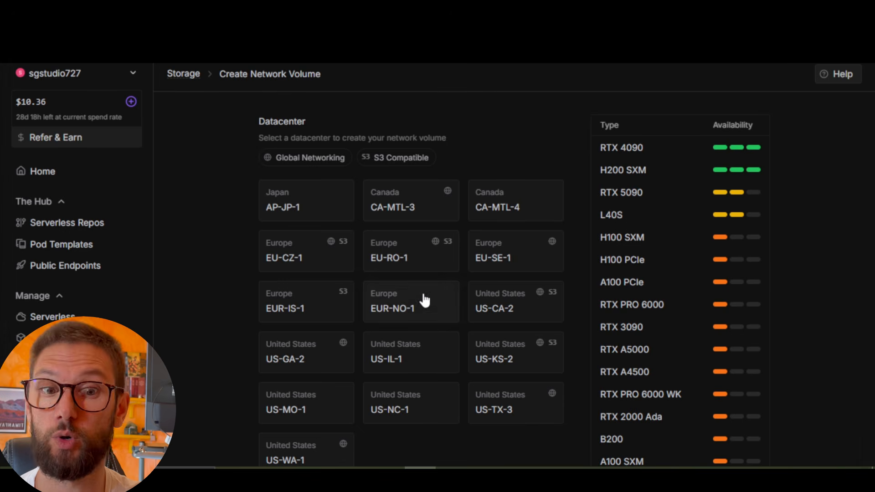
Compare GPU availability in the European datacenters EU-CZ-1, EU-RO-1, EU-SE-1, EUR-IS-1 and EUR-NO-1.
click(316, 252)
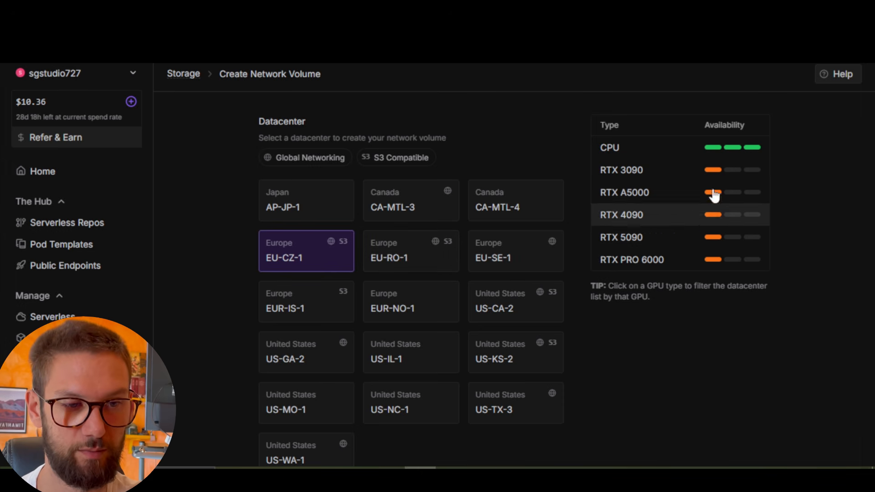
click(428, 261)
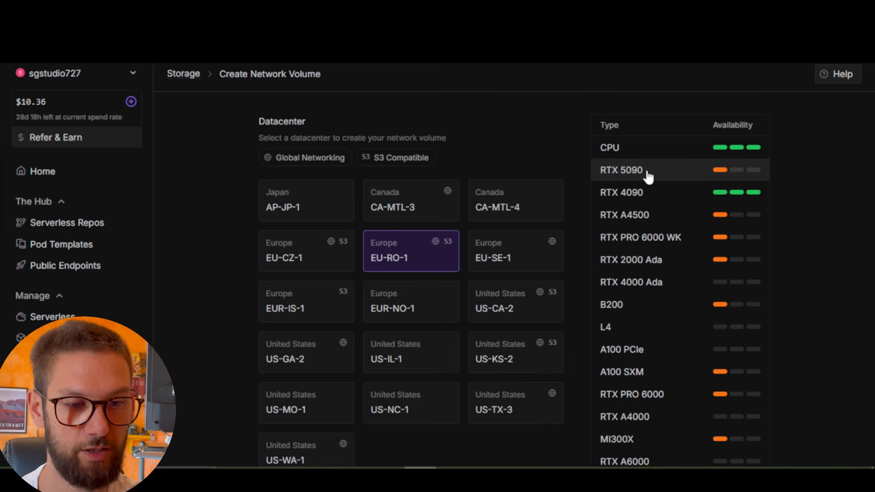
scroll(679, 162, down, 4)
scroll(660, 195, up, 3)
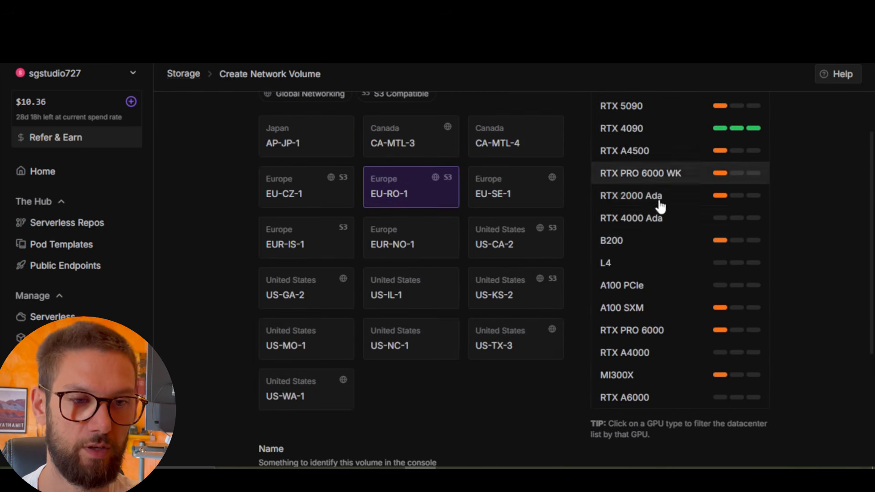
click(515, 185)
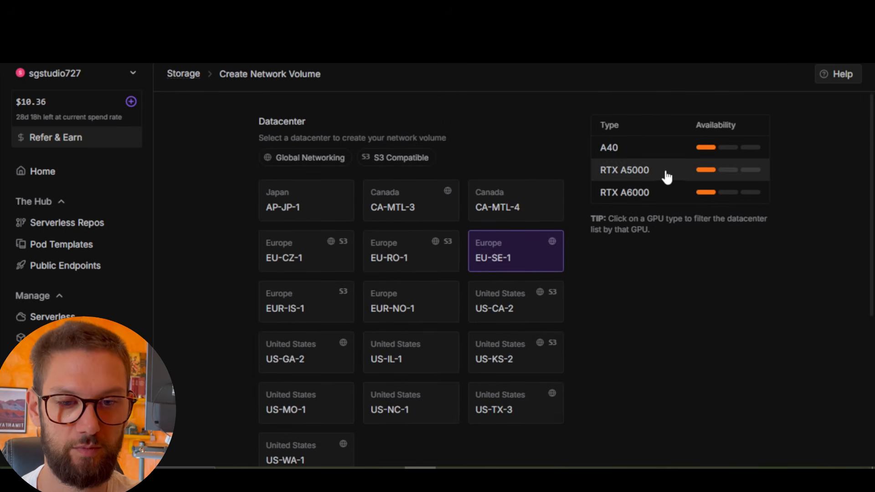
click(324, 298)
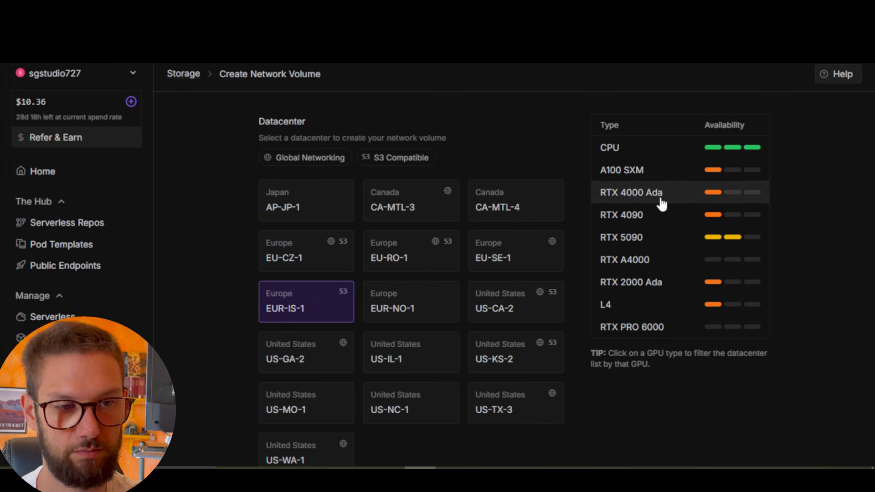
click(424, 298)
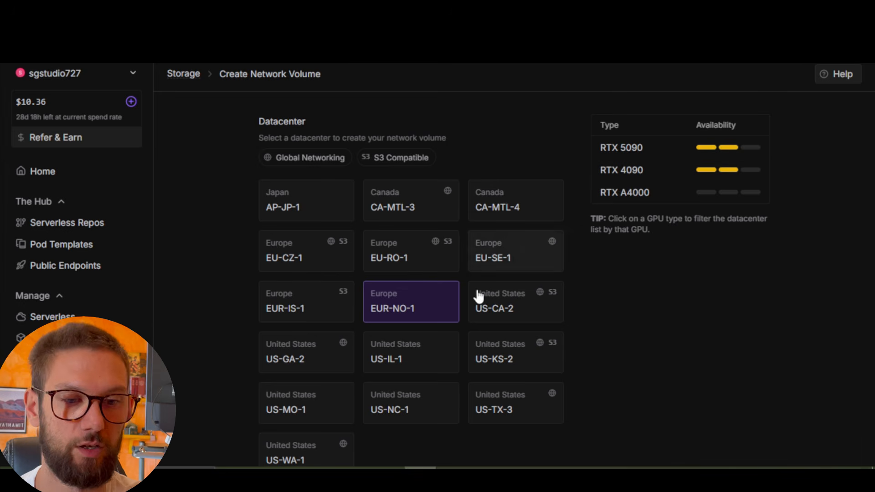
Check GPU availability in the United States datacenters US-CA-2, US-KS-2, US-IL-1 and US-GA-2.
click(503, 304)
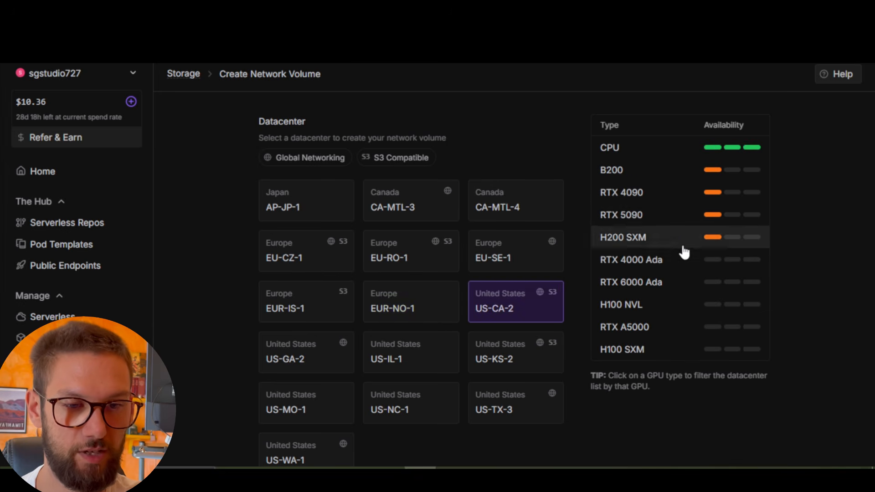
click(482, 356)
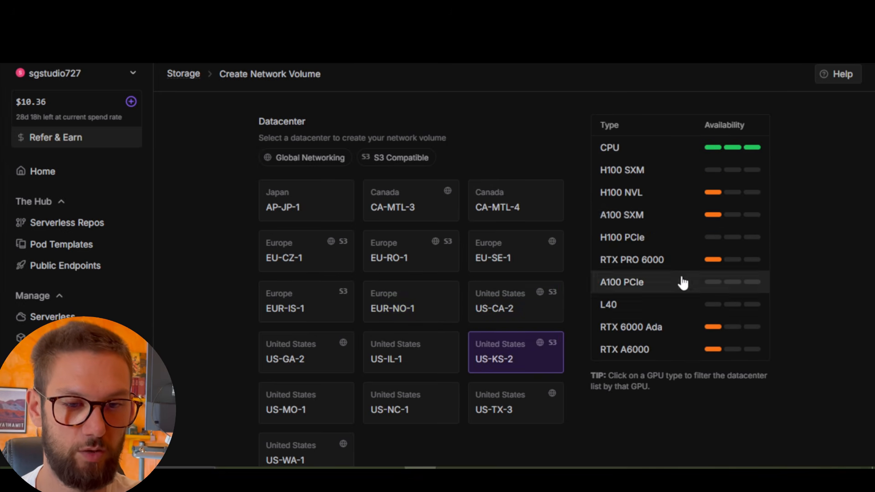
click(420, 352)
click(340, 355)
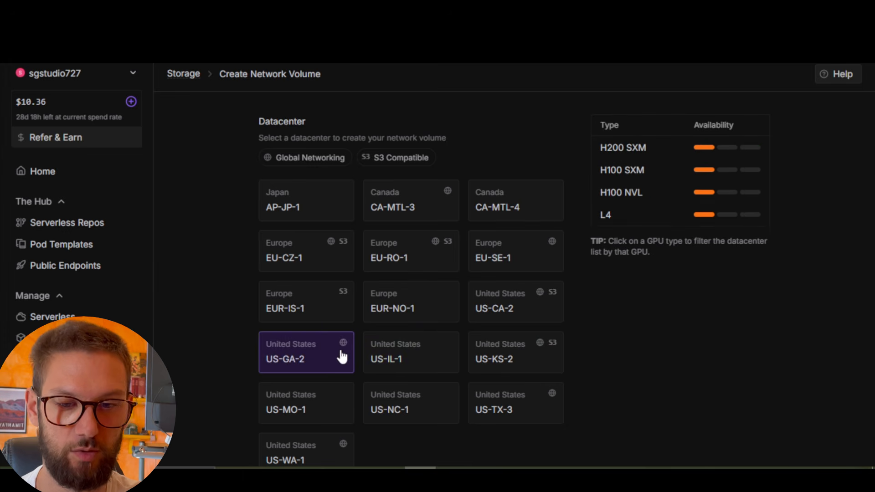
Check GPU availability in US-MO-1 and select EU-RO-1 as the datacenter for the network volume.
click(307, 401)
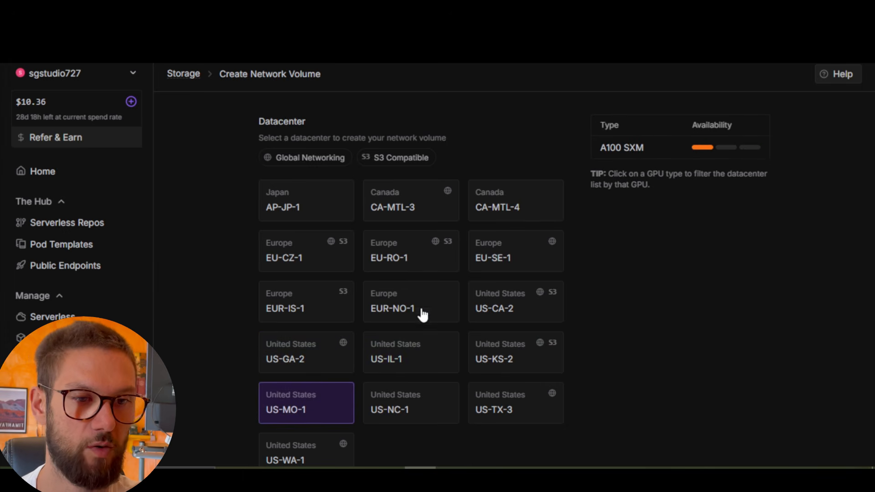
click(412, 269)
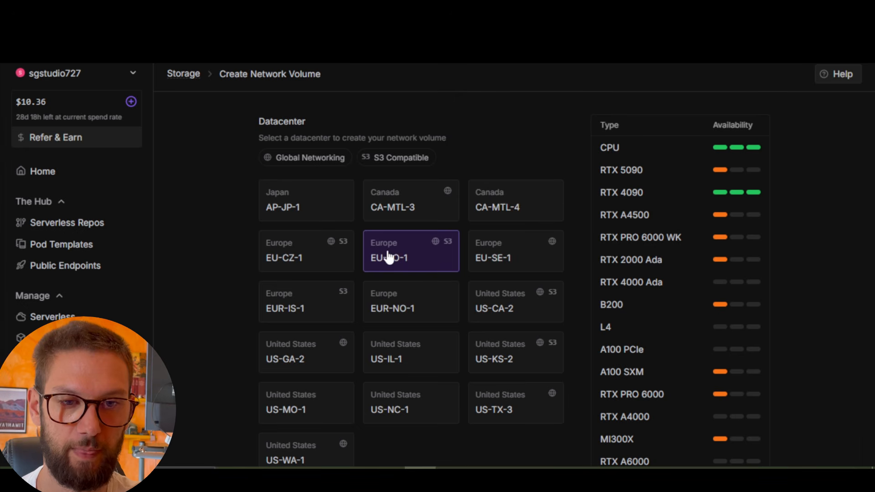
scroll(439, 189, down, 5)
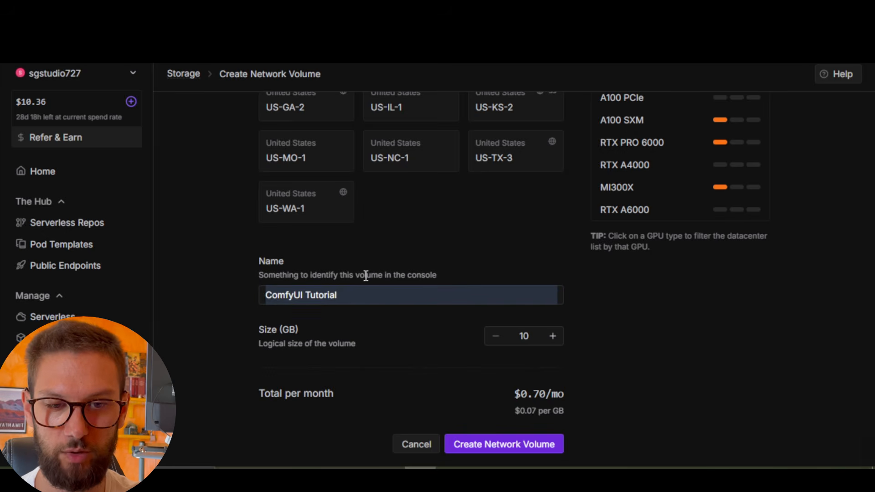
scroll(480, 242, up, 5)
scroll(480, 242, down, 5)
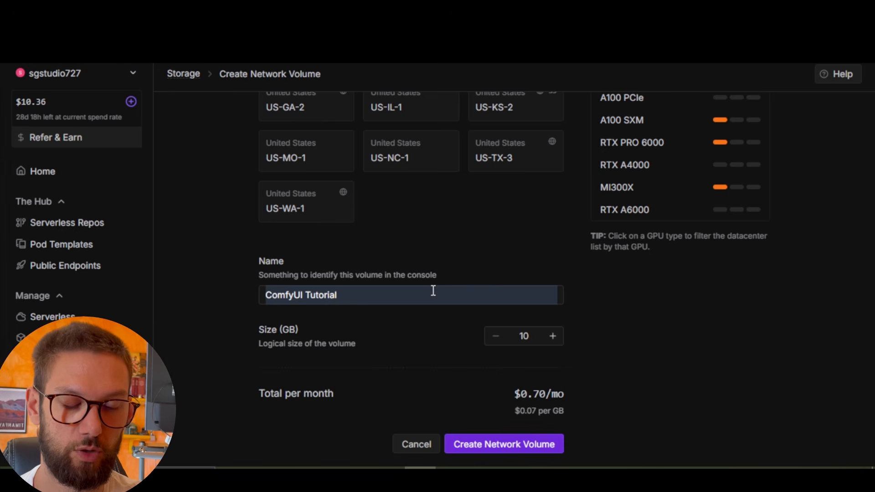
Set the network volume's size to 50 GB and check its total monthly price and rate per GB.
double_click(530, 335)
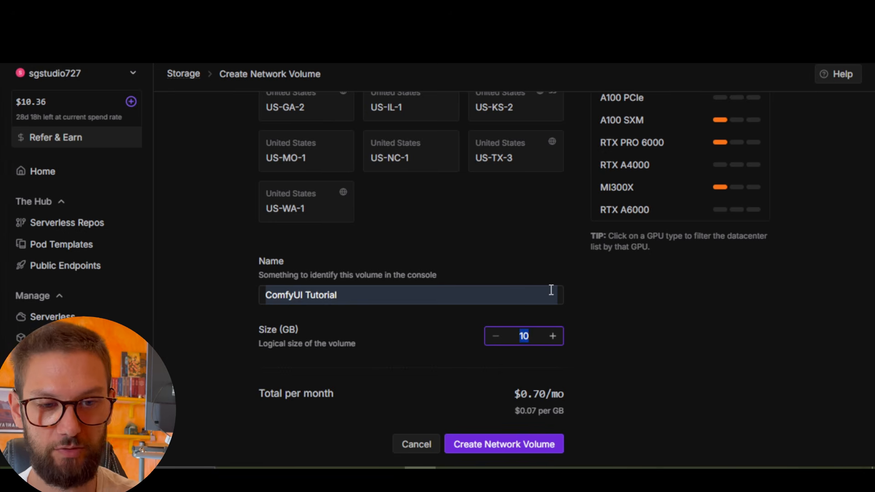
text(50)
click(472, 331)
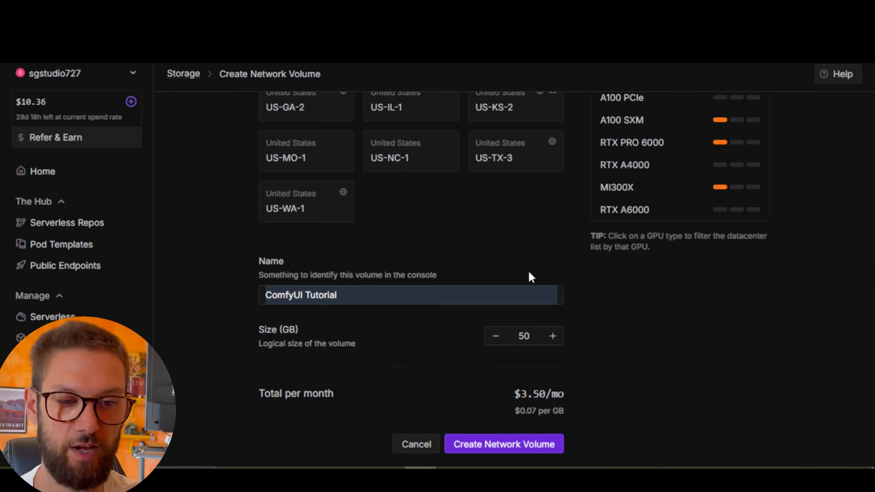
drag(513, 390, 575, 396)
click(576, 395)
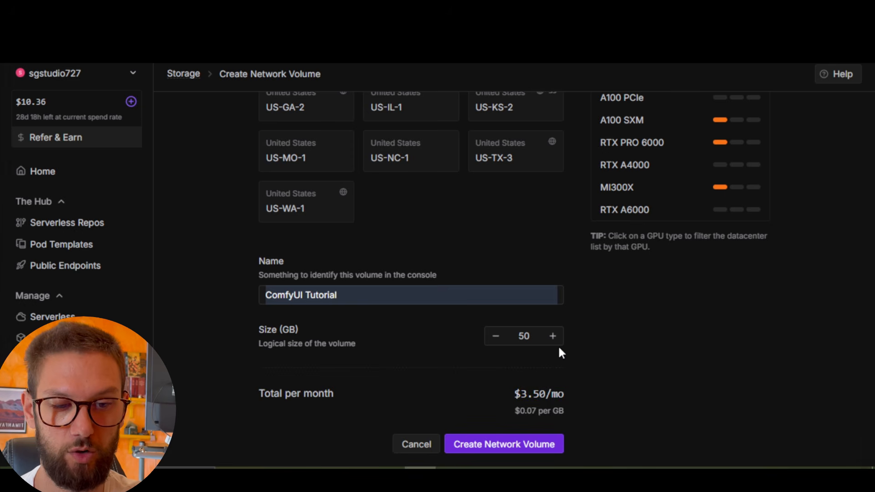
drag(516, 412, 547, 408)
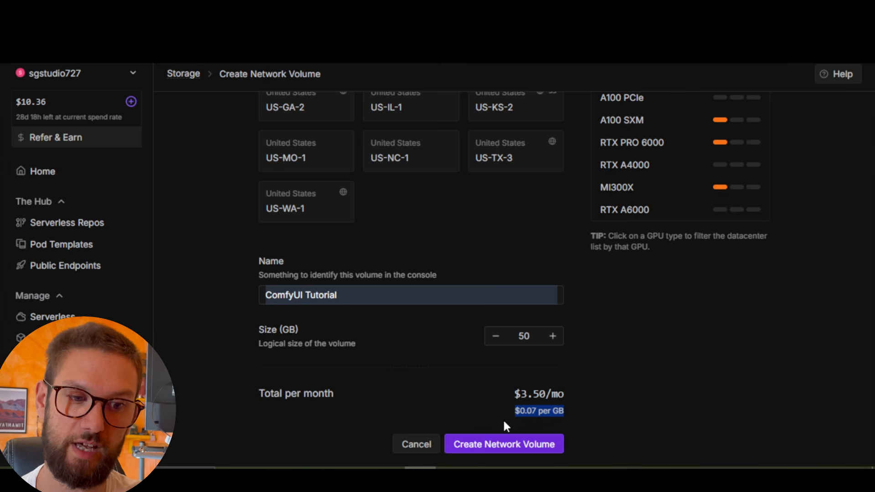
click(592, 390)
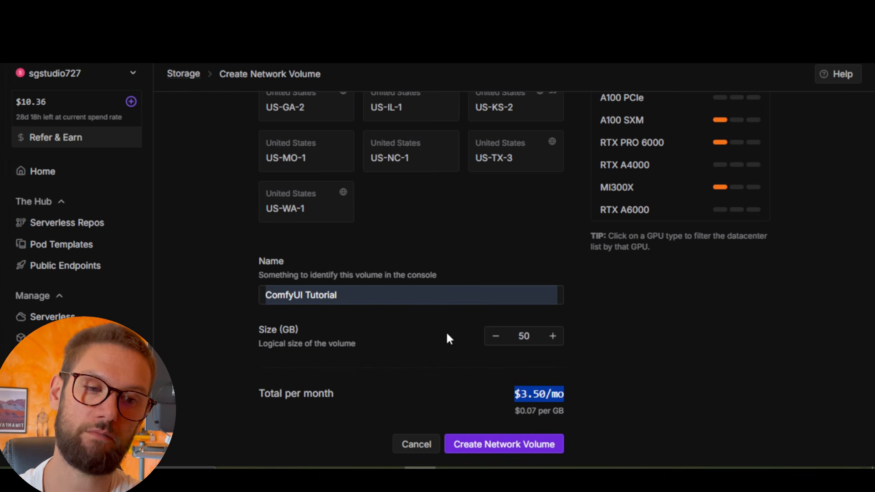
click(538, 358)
Recheck the EU-RO-1 datacenter's GPU list and create the ComfyUI Tutorial network volume.
scroll(567, 258, up, 5)
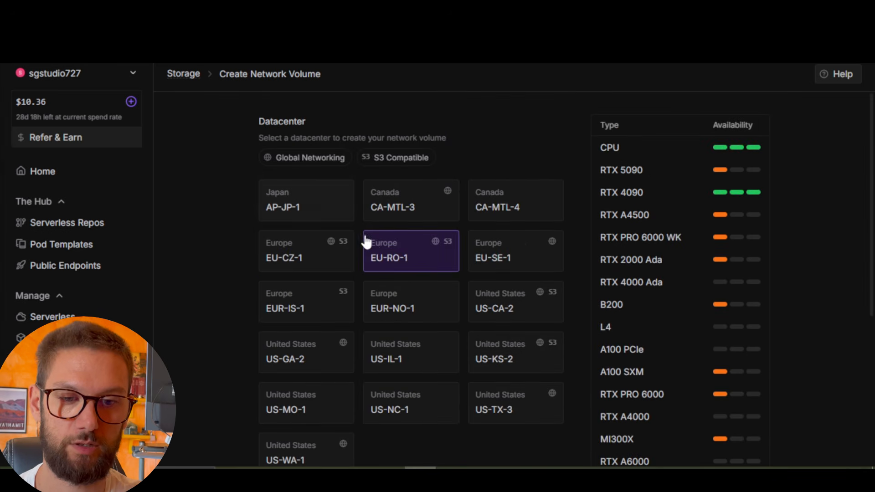
scroll(384, 239, down, 5)
scroll(387, 236, up, 5)
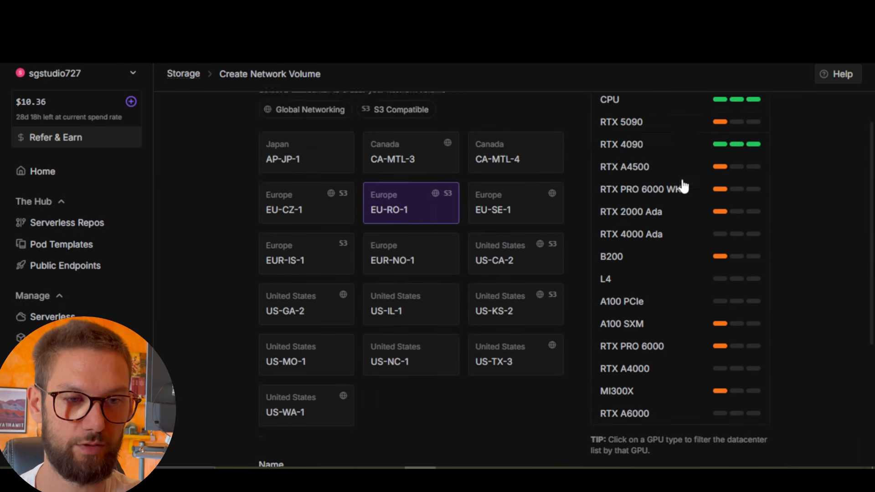
scroll(682, 196, down, 5)
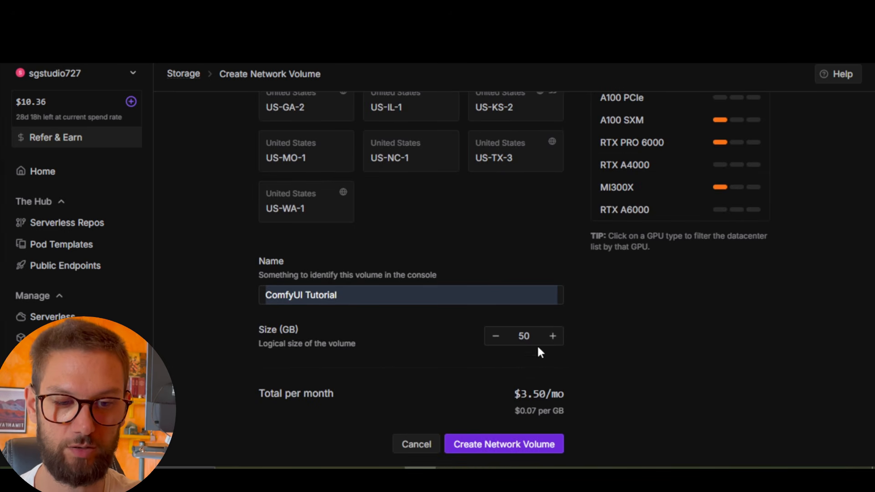
click(499, 444)
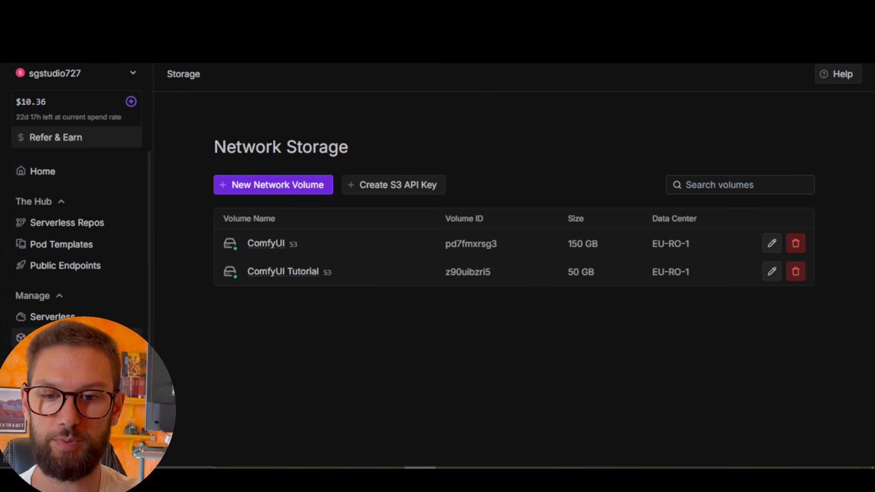
Open the ComfyUI Tutorial volume and start deploying a pod with it, keeping it as the attached network volume.
click(370, 270)
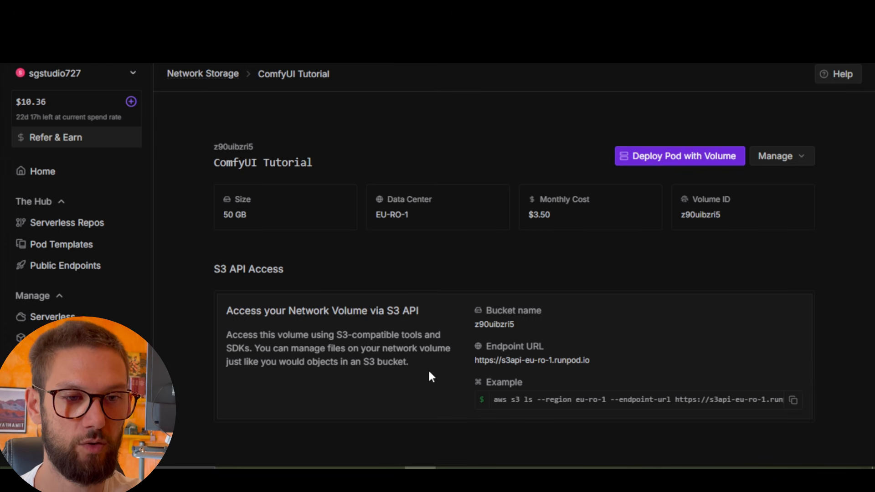
click(665, 162)
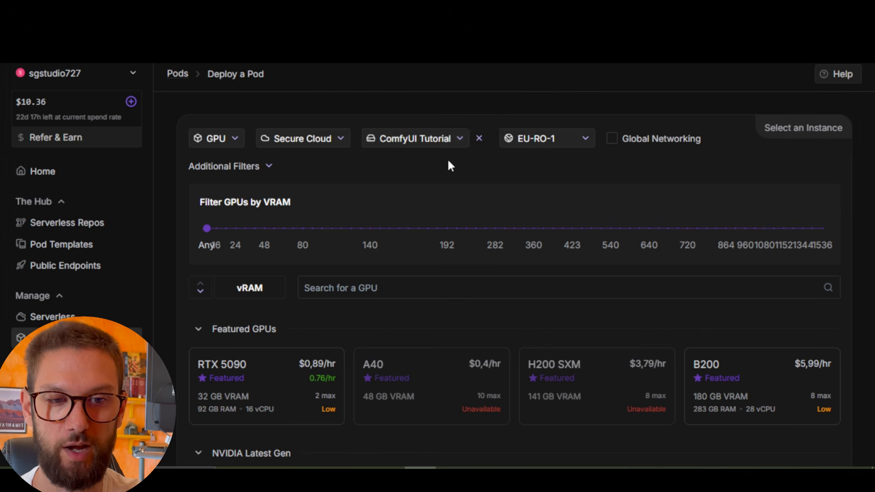
click(451, 138)
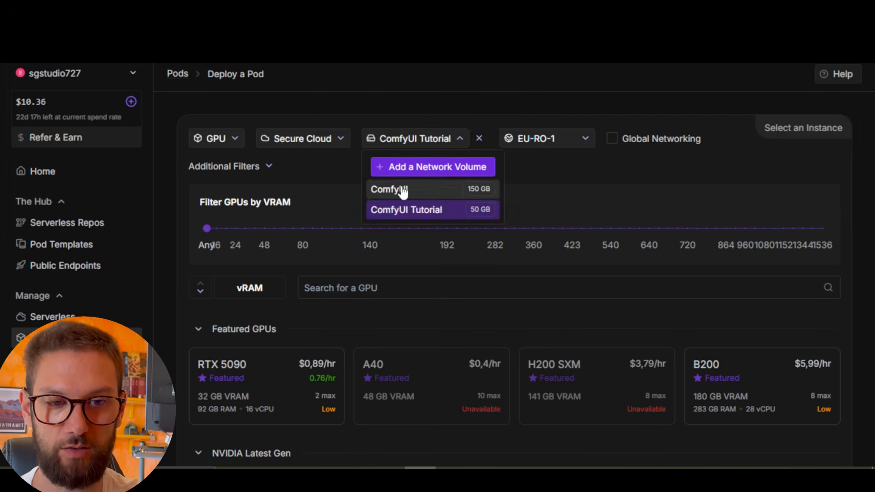
click(419, 210)
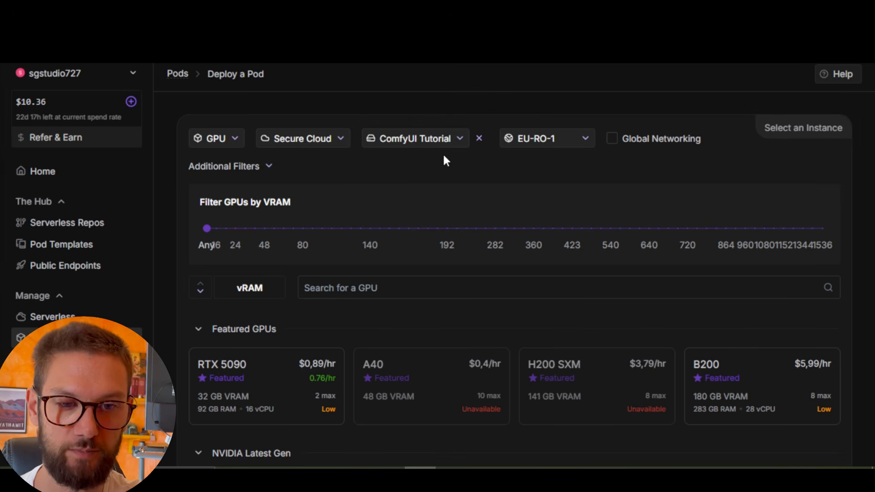
Compare the available GPUs and select the RTX 2000 Ada from NVIDIA Latest Gen for the pod.
scroll(444, 157, down, 5)
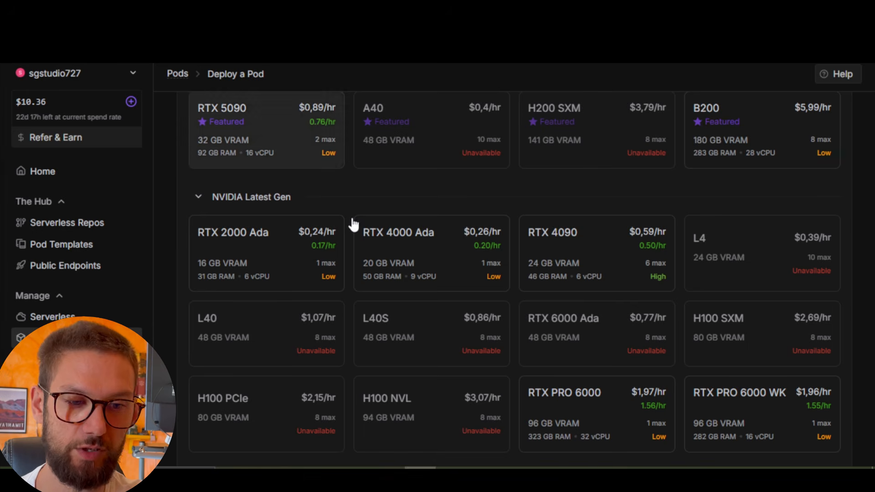
scroll(430, 201, down, 1)
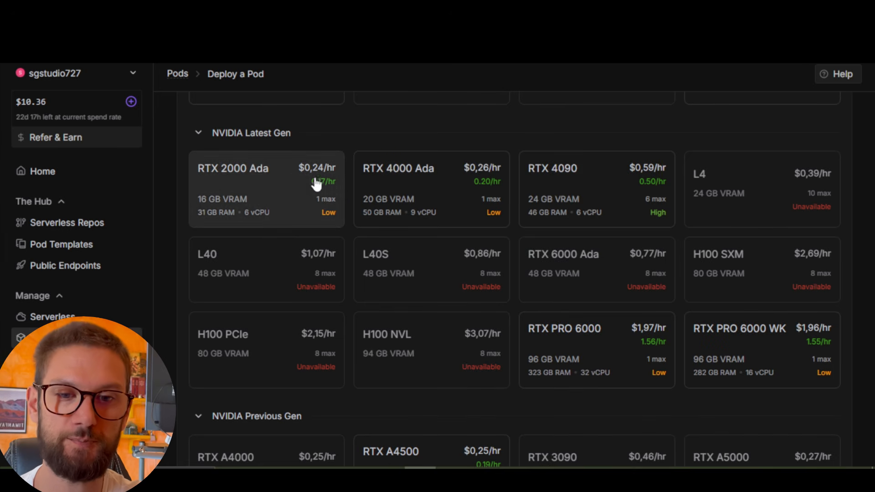
mouse_move(283, 183)
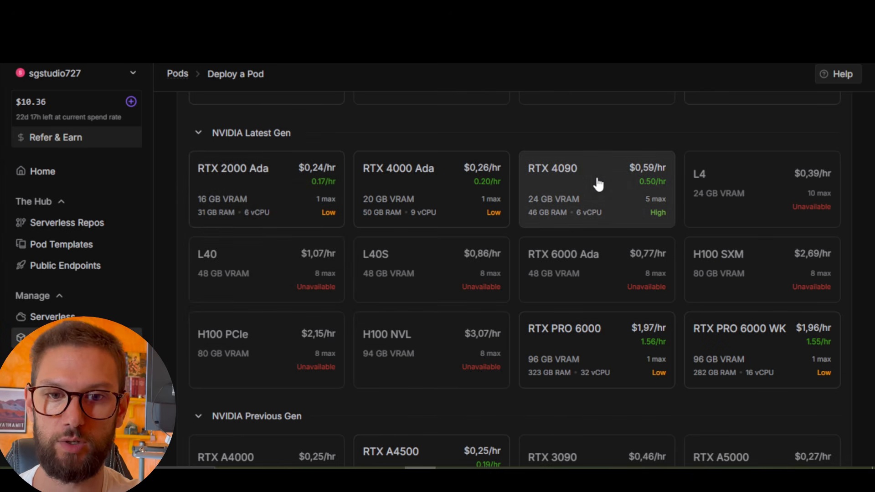
click(228, 187)
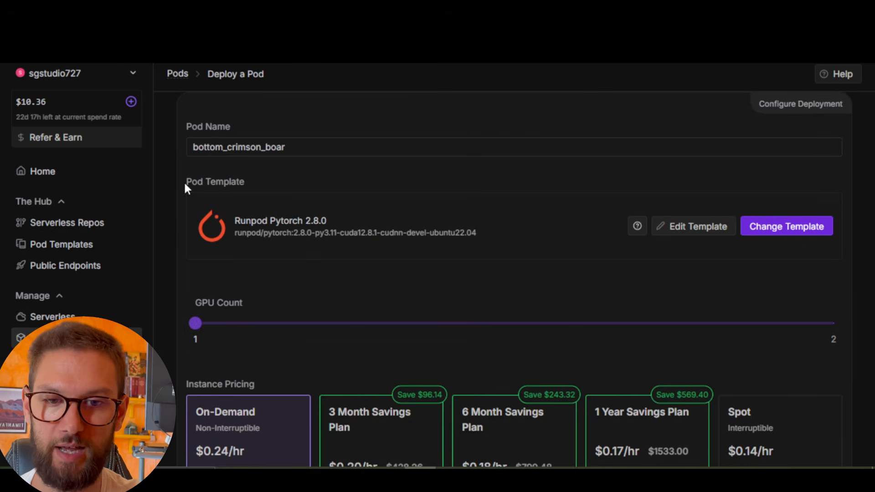
Inspect the pod's default template, start changing it, and search the pod templates for "comfyui".
drag(185, 182, 241, 181)
click(285, 160)
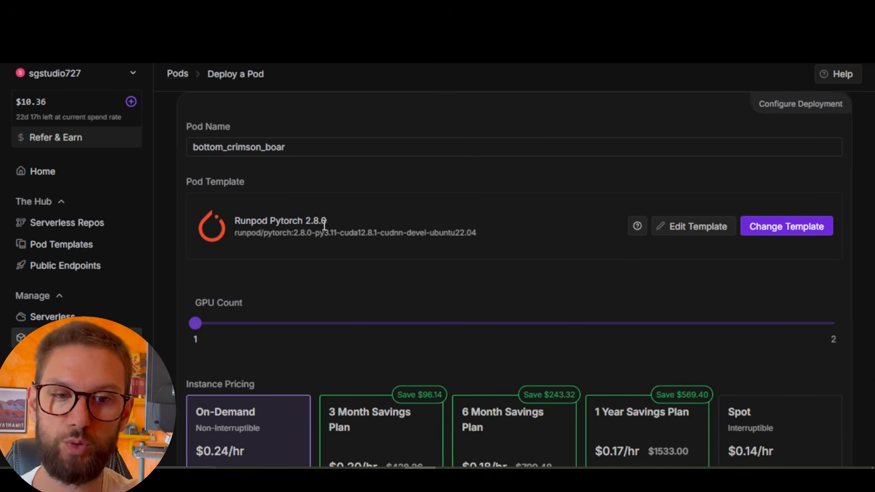
drag(328, 220, 234, 219)
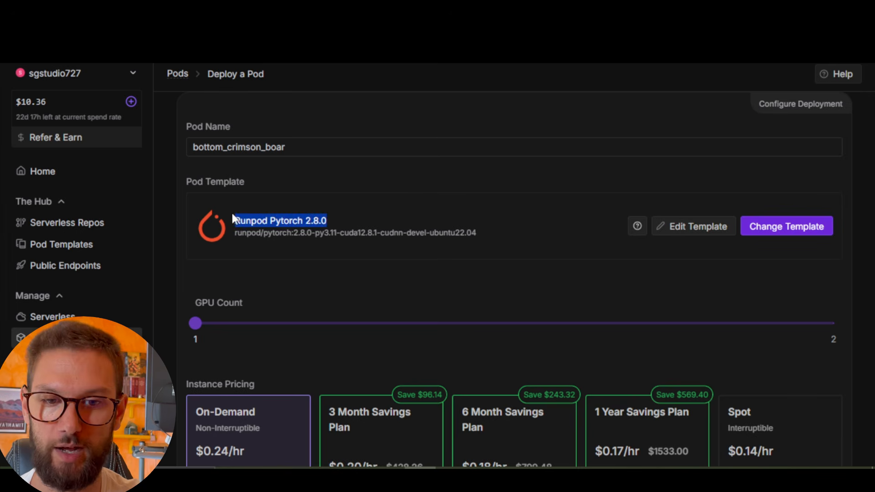
click(338, 251)
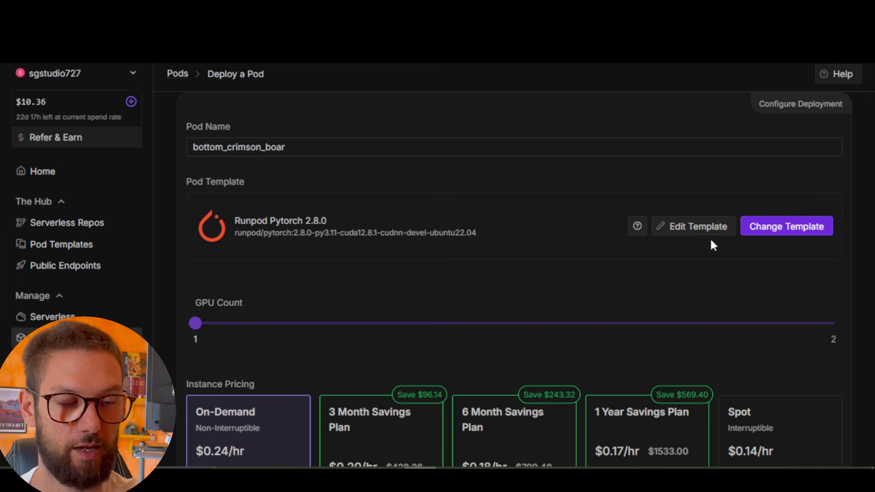
click(772, 226)
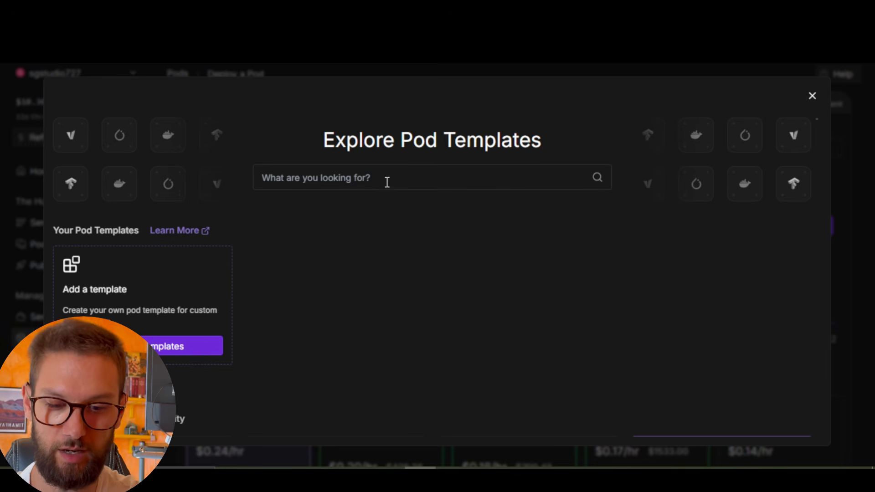
click(387, 179)
text(co)
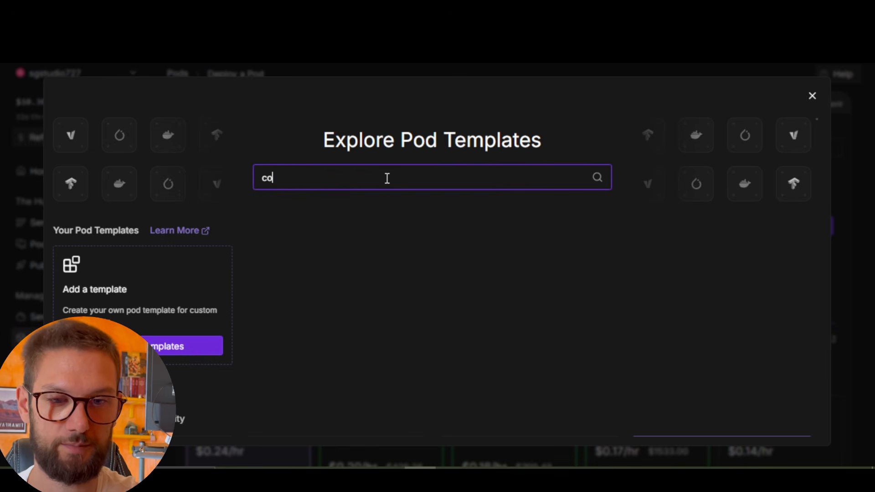
text(mfyui)
Browse the ComfyUI templates and choose the community template ComfyUI Manager Permanent Disk torch2.4 for the pod.
scroll(387, 178, down, 6)
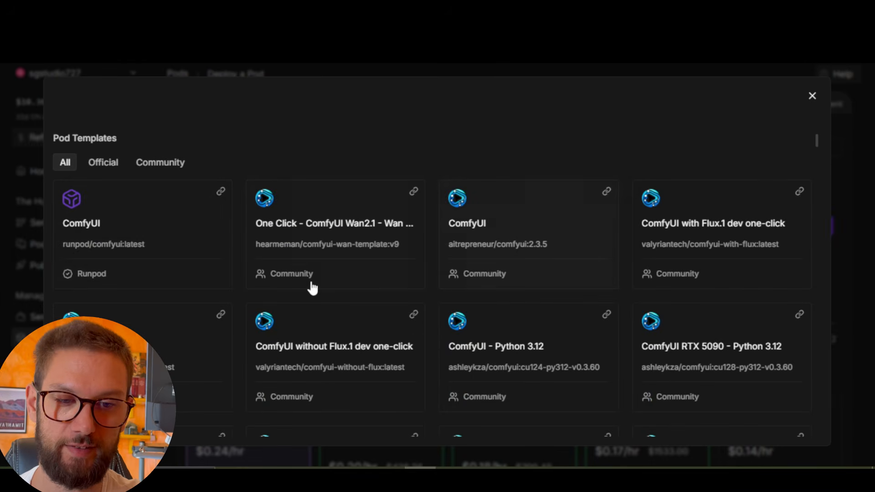
scroll(432, 273, down, 1)
scroll(431, 275, down, 15)
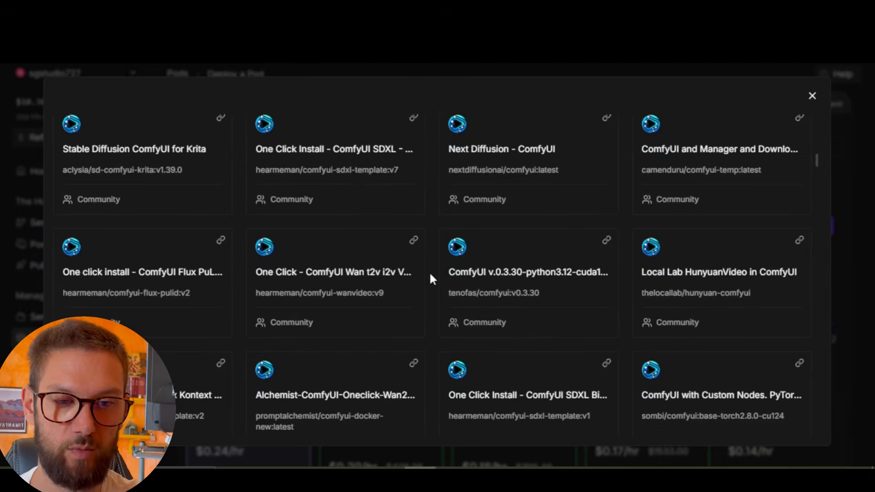
scroll(430, 278, down, 6)
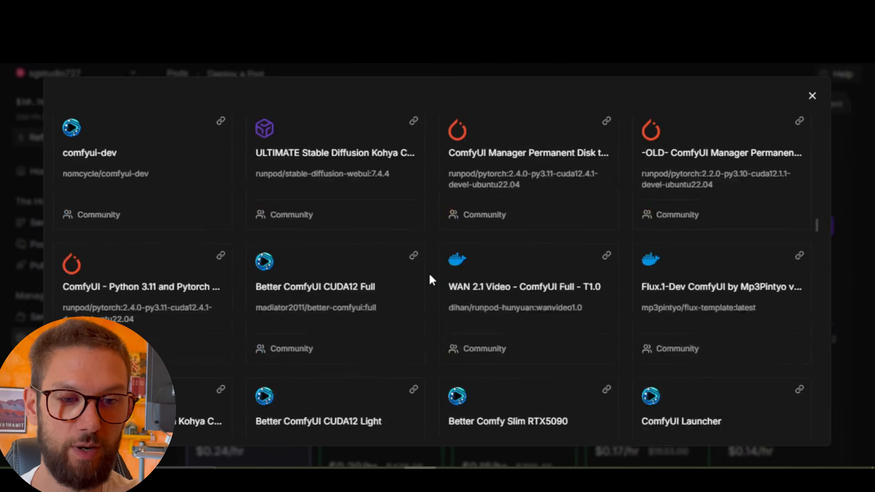
scroll(531, 237, up, 3)
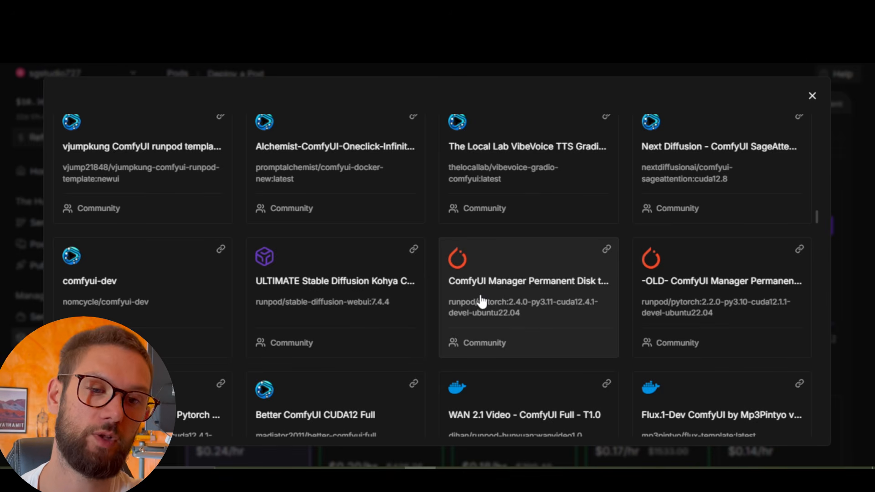
click(507, 289)
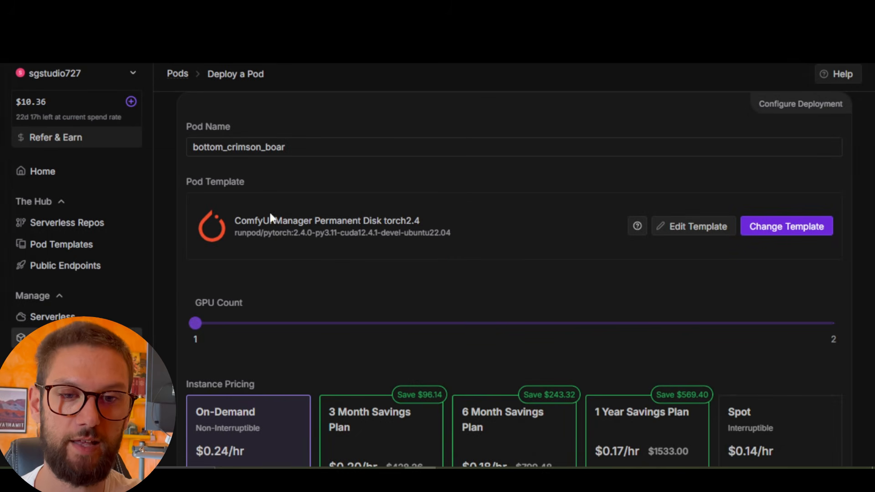
Review the pod's network volume, datacenter, template and instance pricing options in the deployment configuration.
scroll(383, 221, up, 15)
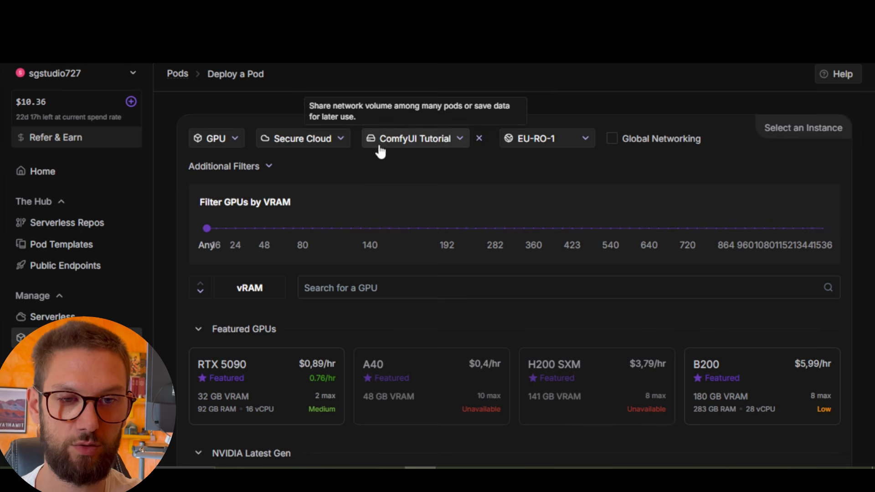
scroll(452, 187, down, 15)
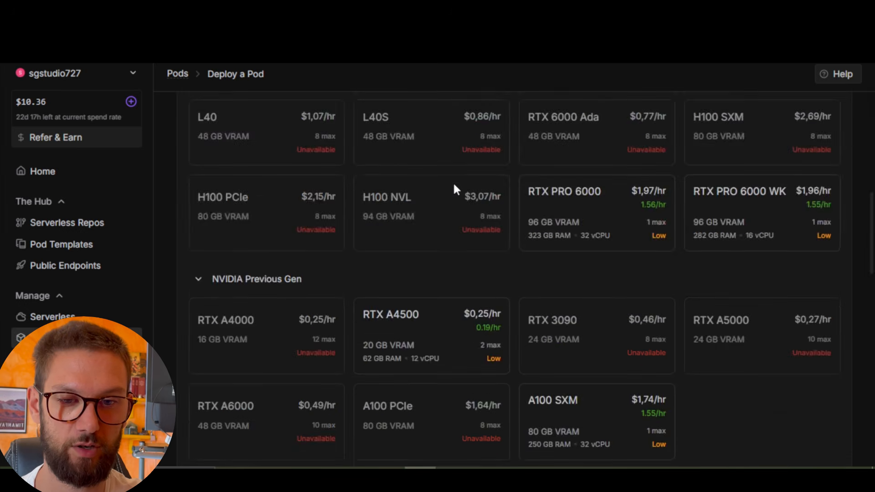
scroll(455, 191, down, 5)
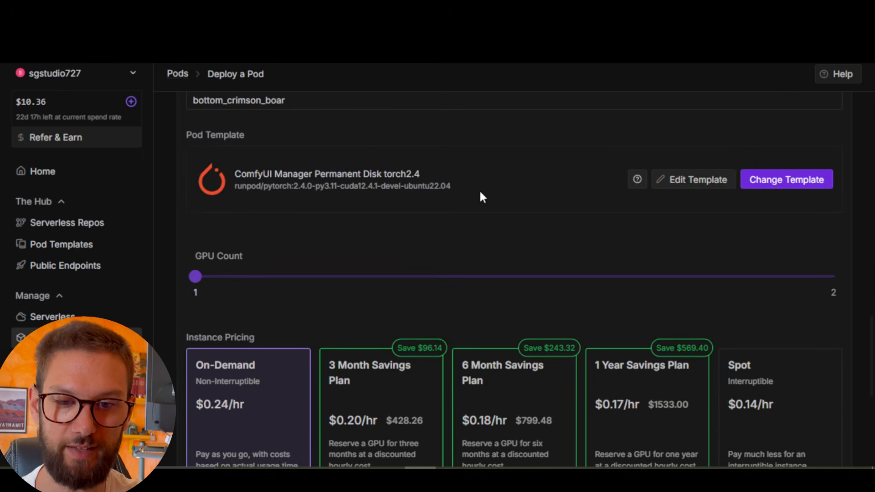
scroll(438, 186, down, 5)
scroll(307, 203, up, 3)
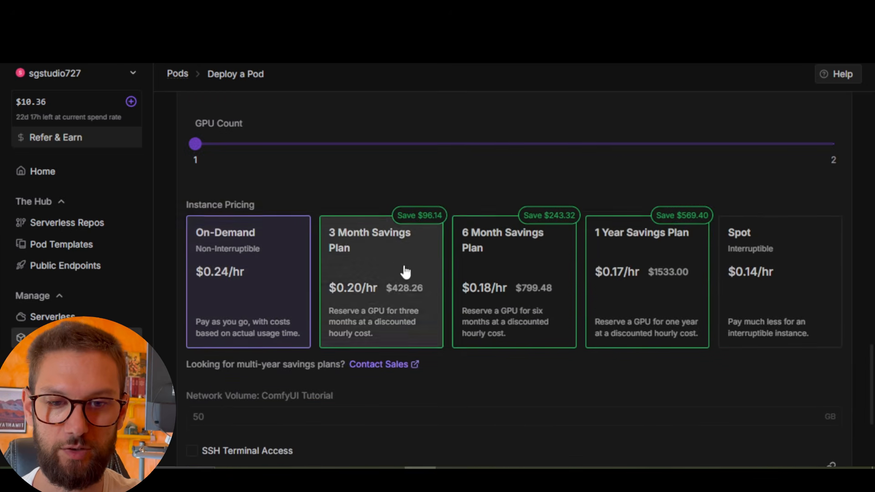
Deploy the configured pod with on-demand pricing and review its container logs.
scroll(269, 256, down, 4)
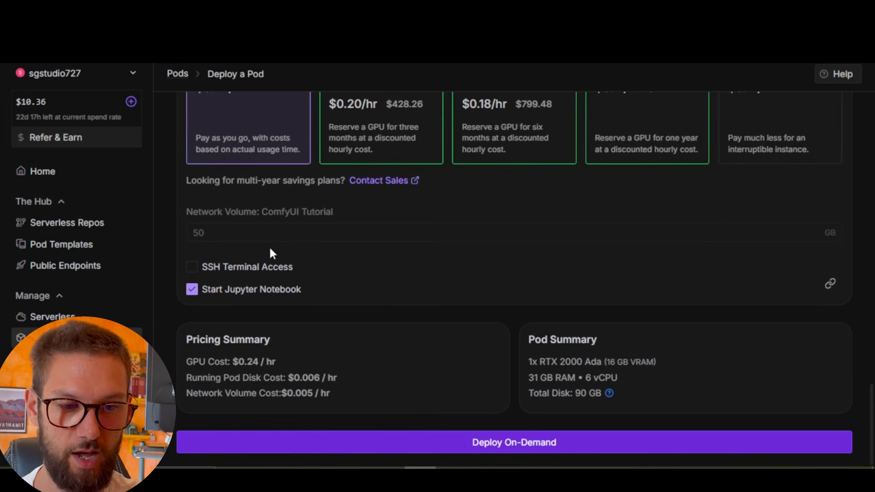
click(504, 443)
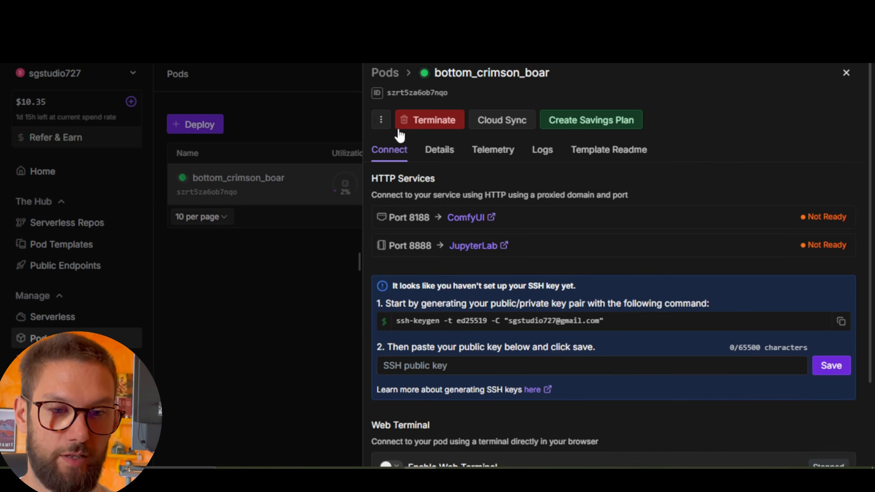
click(542, 150)
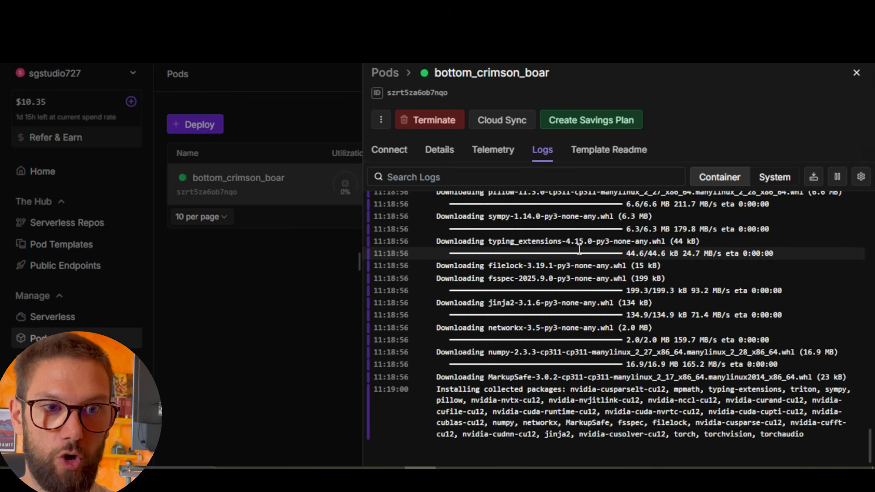
scroll(571, 253, up, 20)
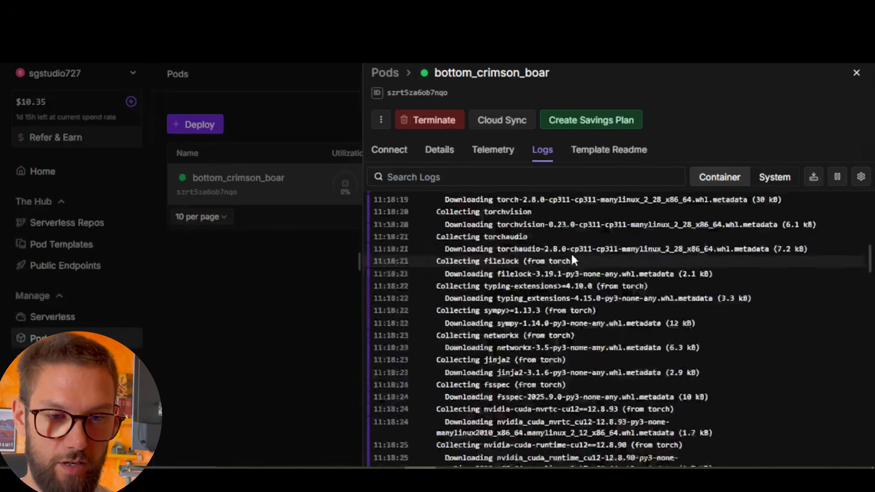
scroll(571, 253, down, 20)
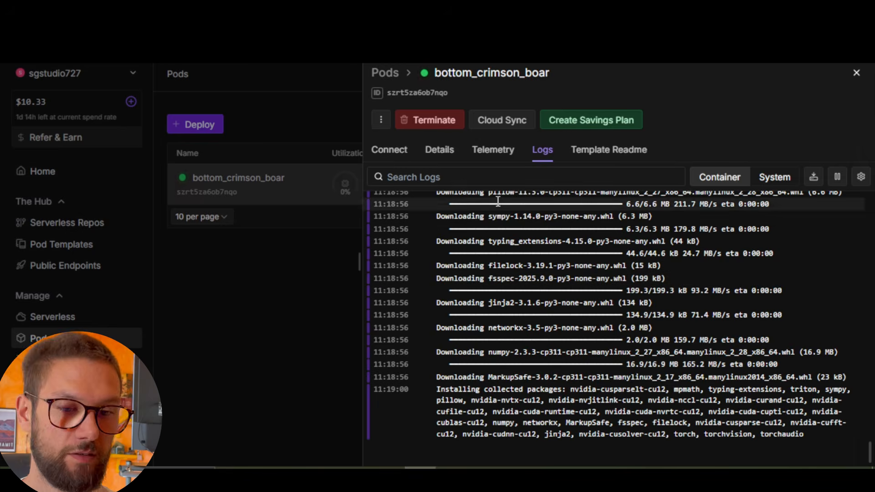
click(386, 152)
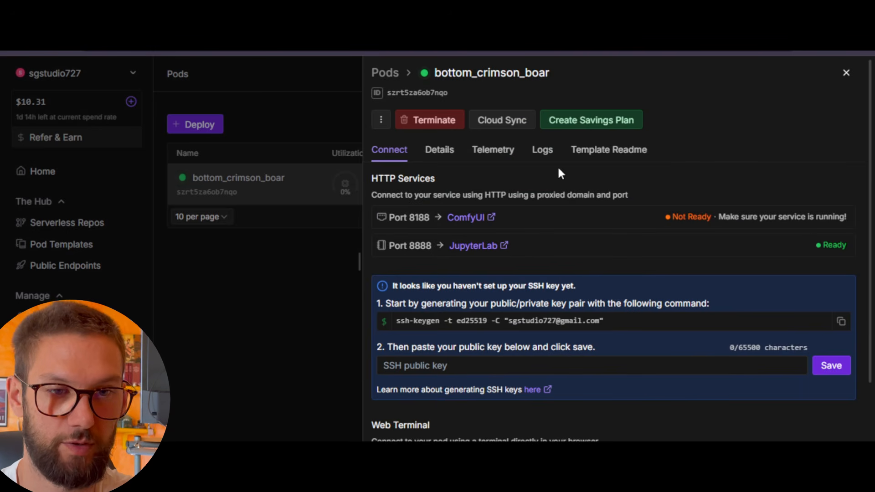
Check the pod's container logs from the first entries through to the end of the start scripts.
click(543, 151)
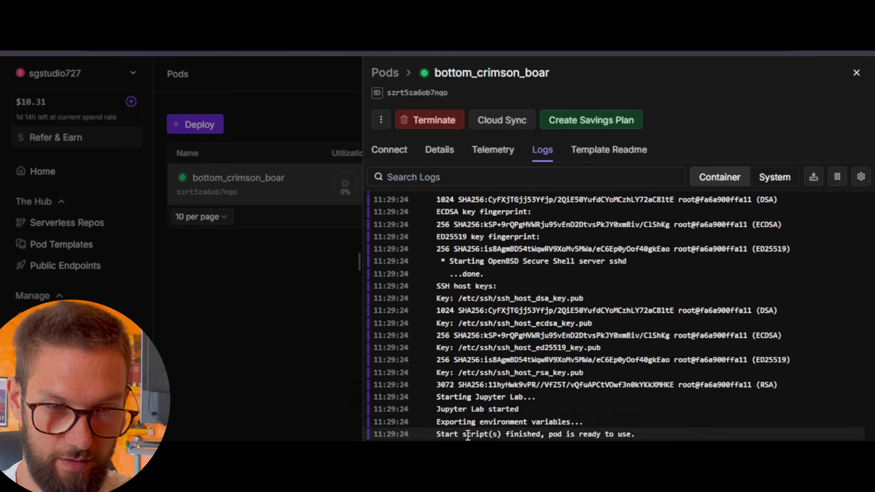
drag(520, 409, 437, 409)
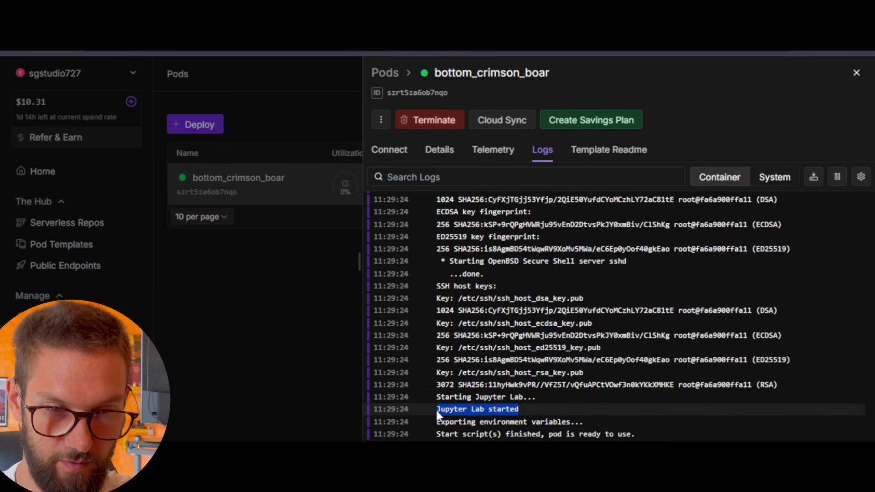
click(432, 437)
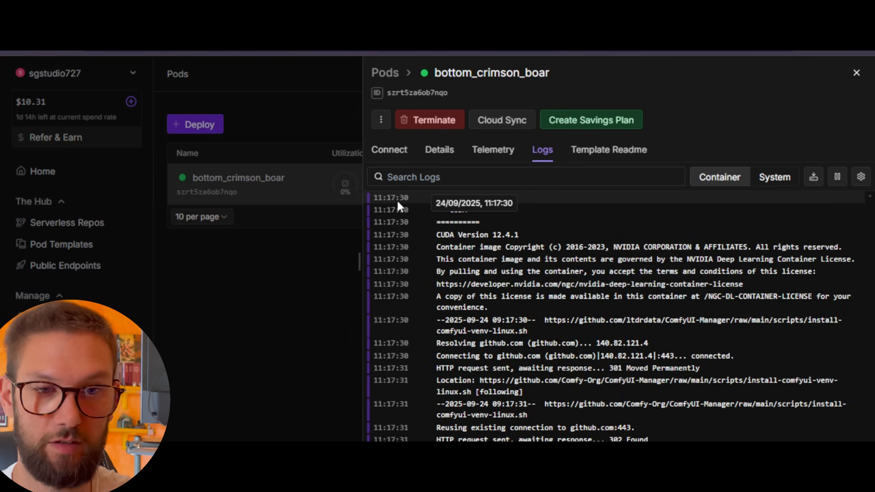
drag(870, 199, 870, 455)
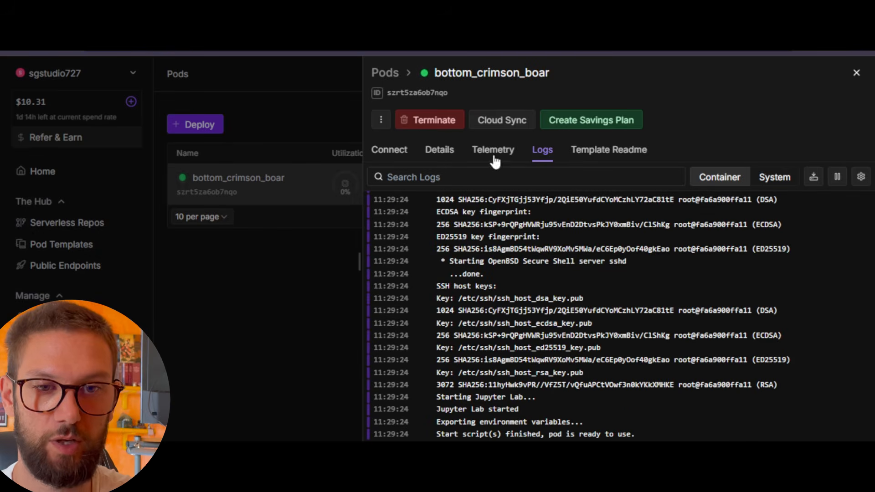
Open the pod's JupyterLab service on port 8888 and launch a terminal in the workspace folder.
click(390, 150)
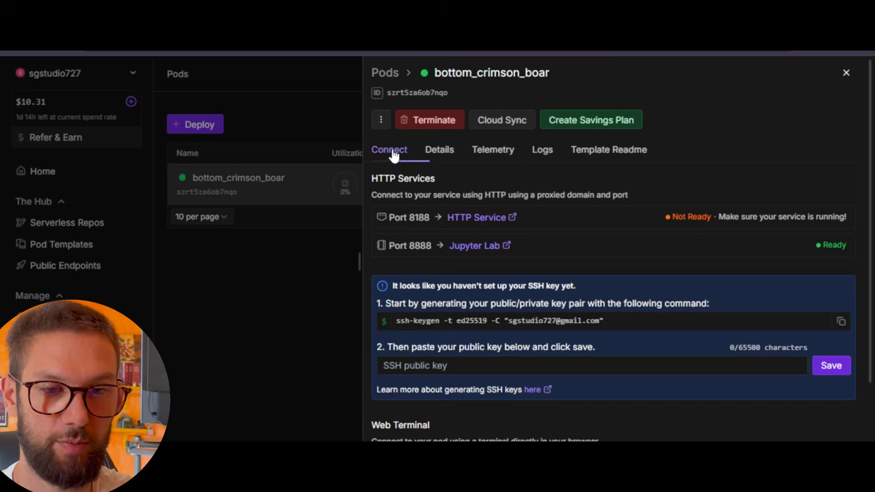
click(478, 245)
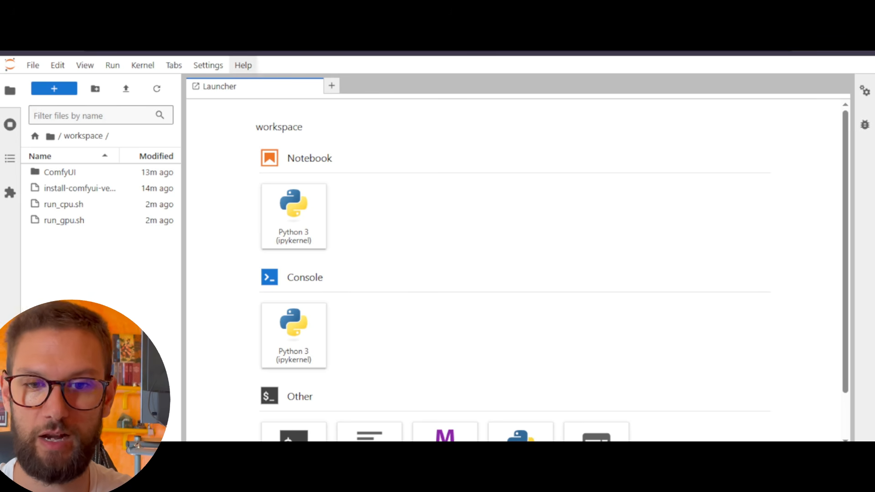
scroll(241, 160, down, 1)
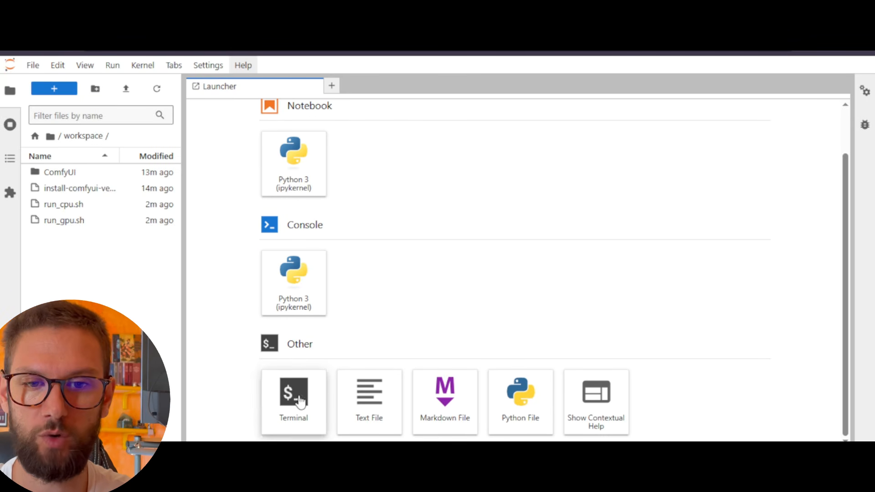
scroll(275, 228, up, 1)
scroll(272, 310, down, 1)
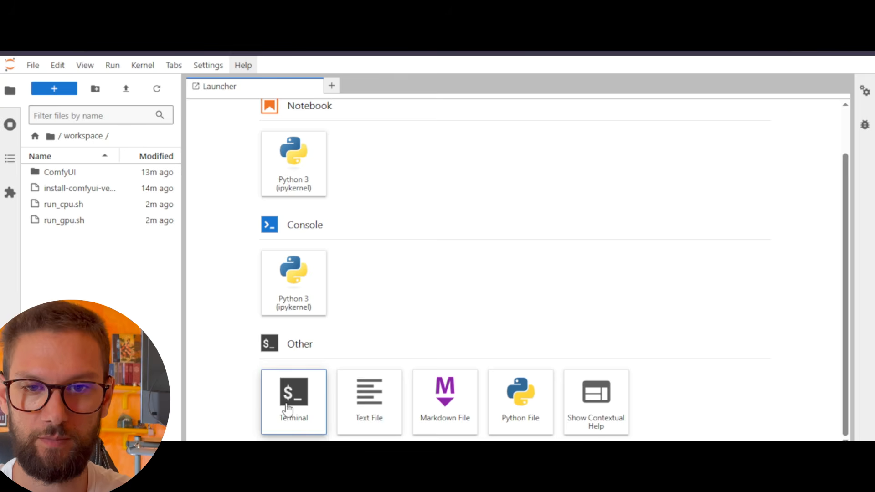
click(285, 404)
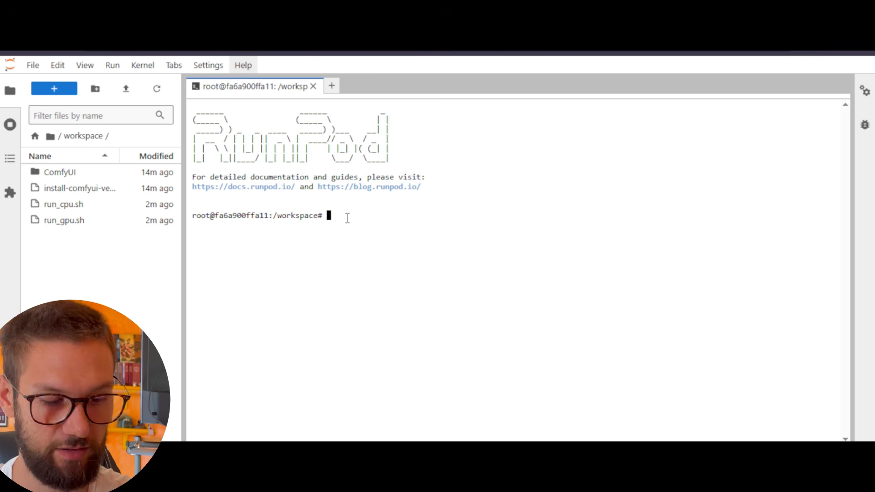
Run the script ./run_gpu.sh in the terminal to start ComfyUI.
text(.)
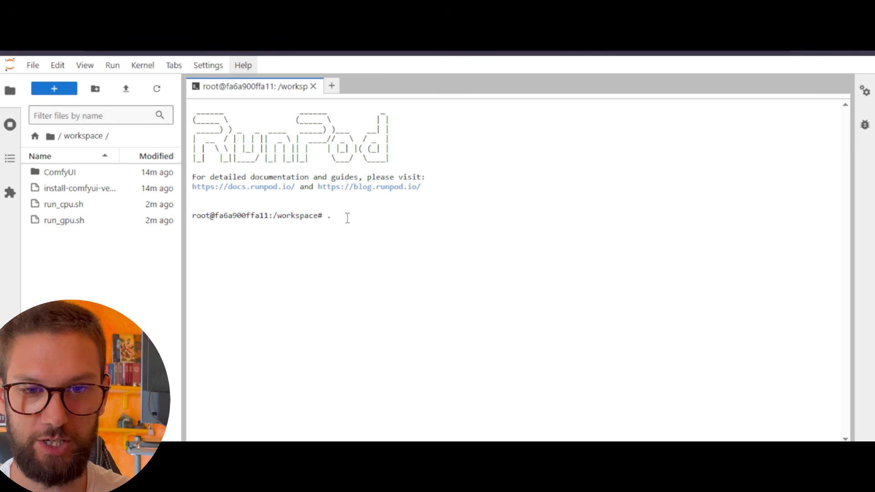
text(/)
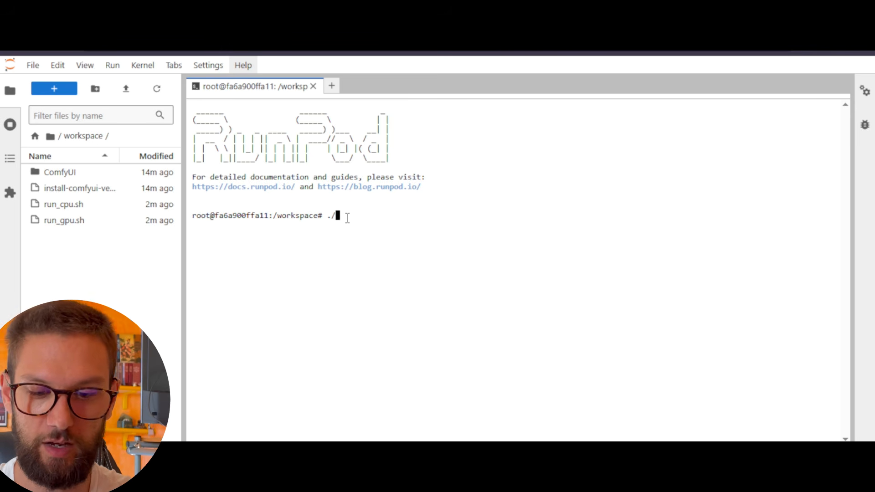
text(run)
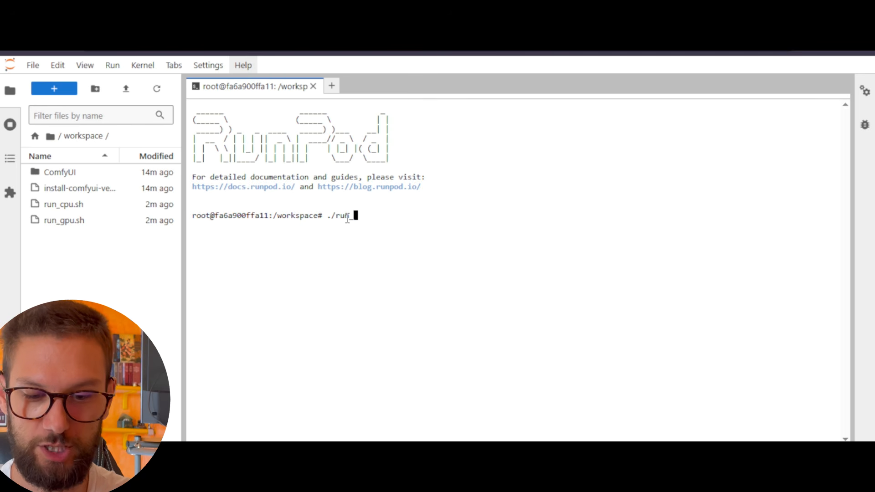
text(_gpu.sh)
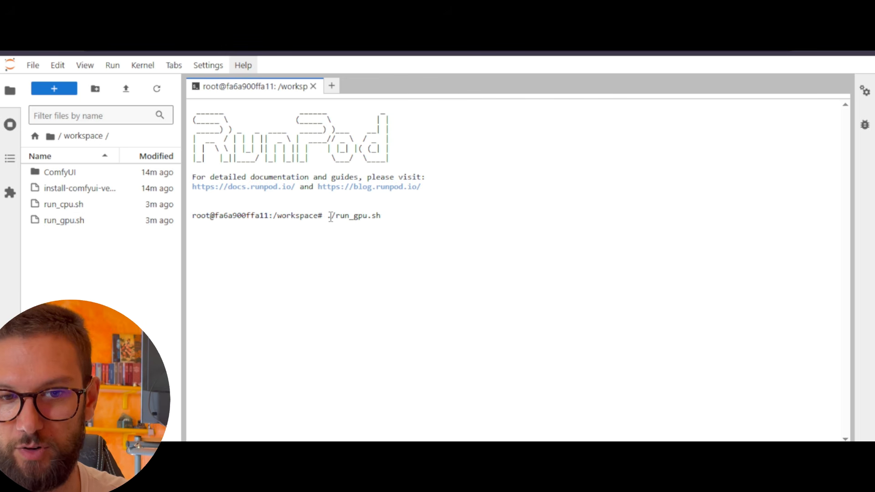
key(Return)
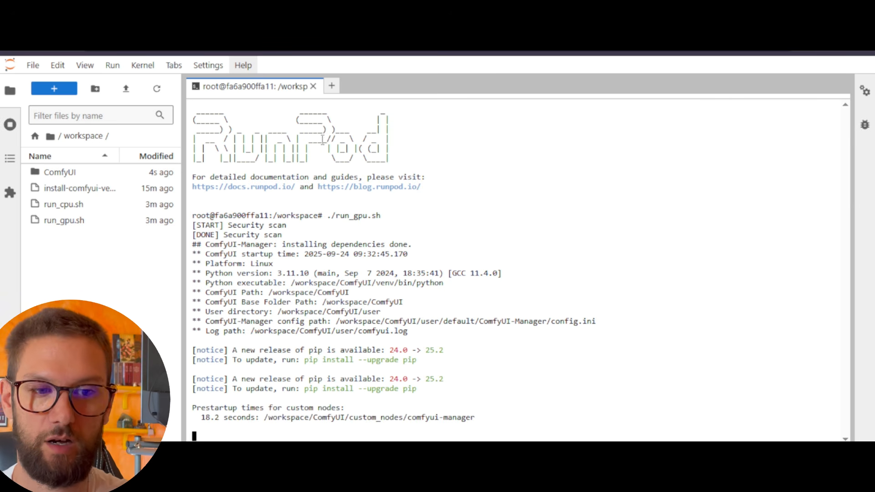
Check ComfyUI's startup in the pod's service status and the terminal output, and open the ComfyUI service on port 8188.
click(136, 20)
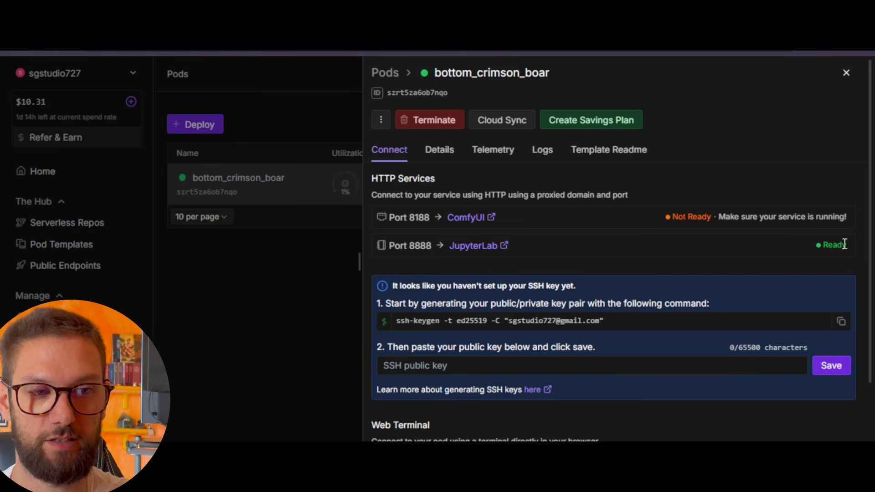
click(246, 21)
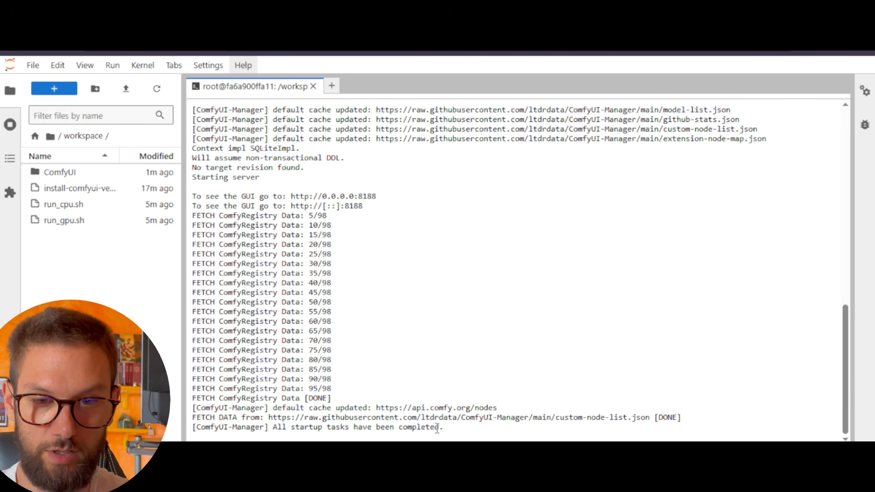
drag(468, 432, 263, 427)
click(481, 385)
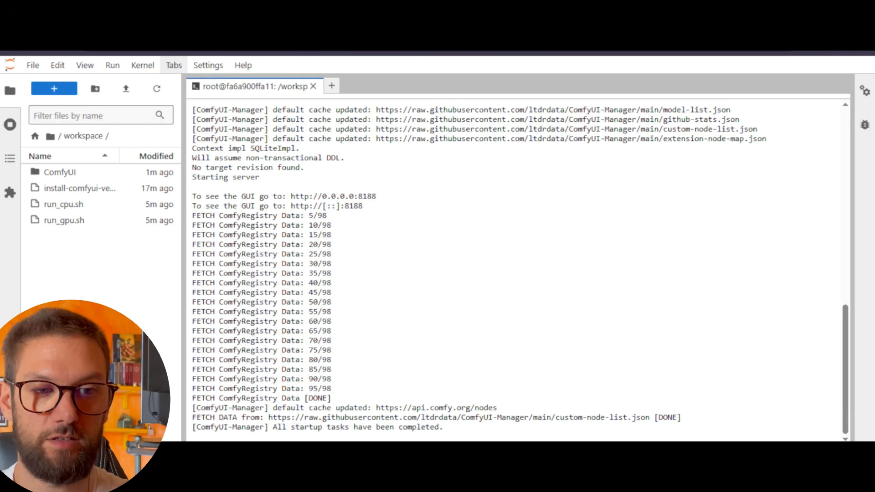
click(164, 22)
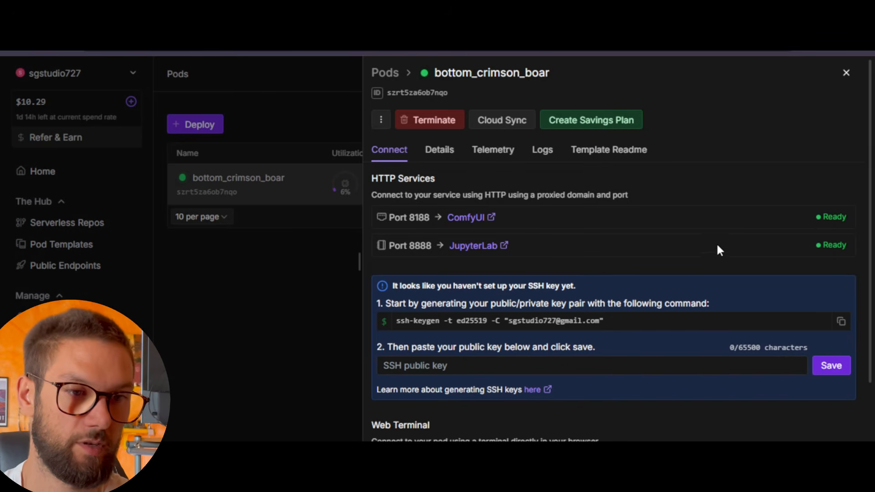
click(465, 224)
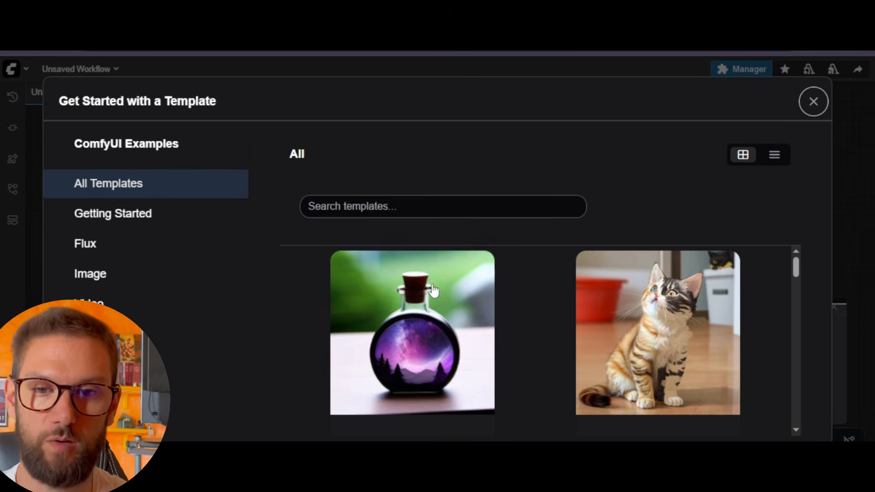
Browse all of ComfyUI's example workflow templates and their categories.
scroll(521, 308, down, 2)
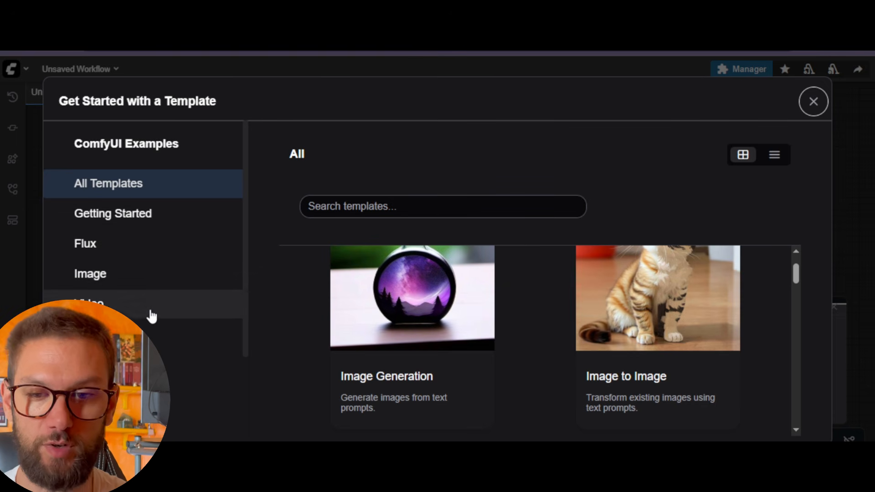
scroll(155, 297, down, 3)
scroll(155, 282, up, 3)
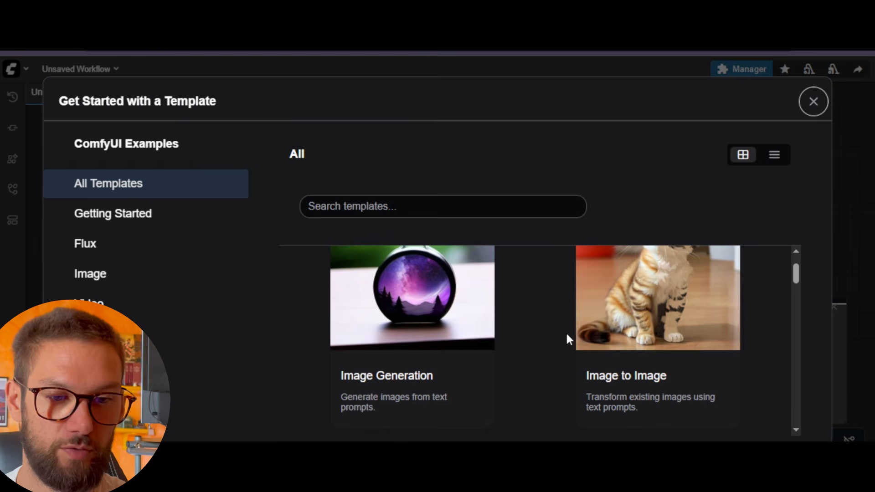
scroll(565, 332, down, 3)
scroll(523, 341, down, 3)
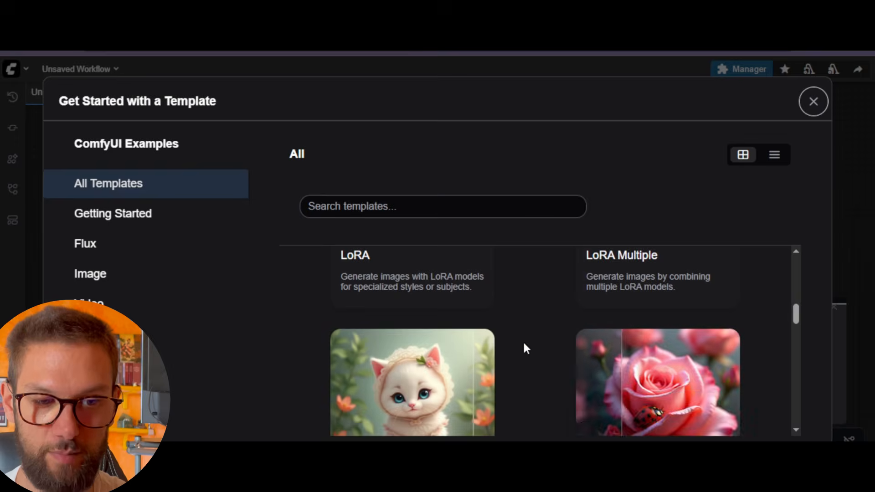
scroll(524, 340, up, 4)
scroll(523, 341, down, 5)
scroll(526, 349, down, 4)
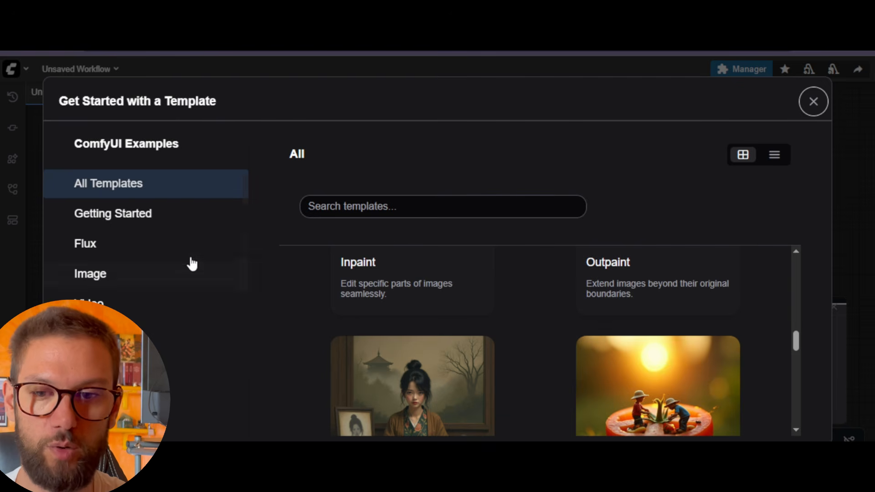
Examine the workflow templates in the Flux category.
click(108, 246)
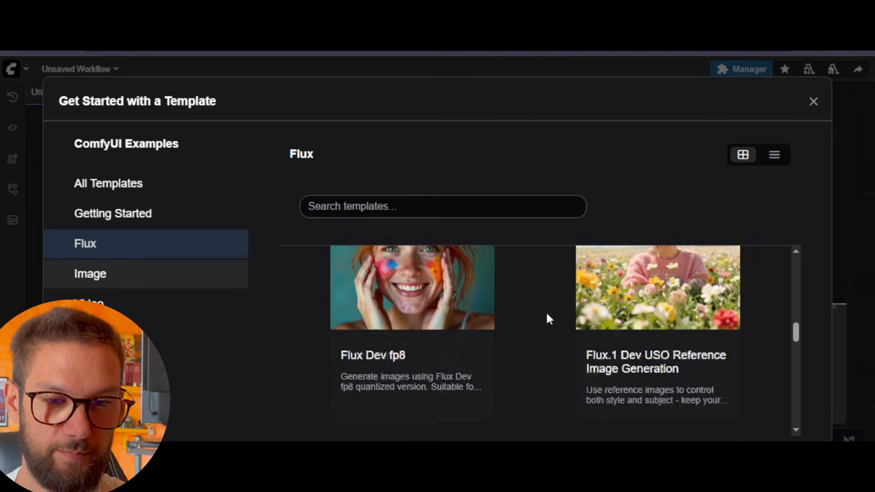
scroll(544, 312, down, 5)
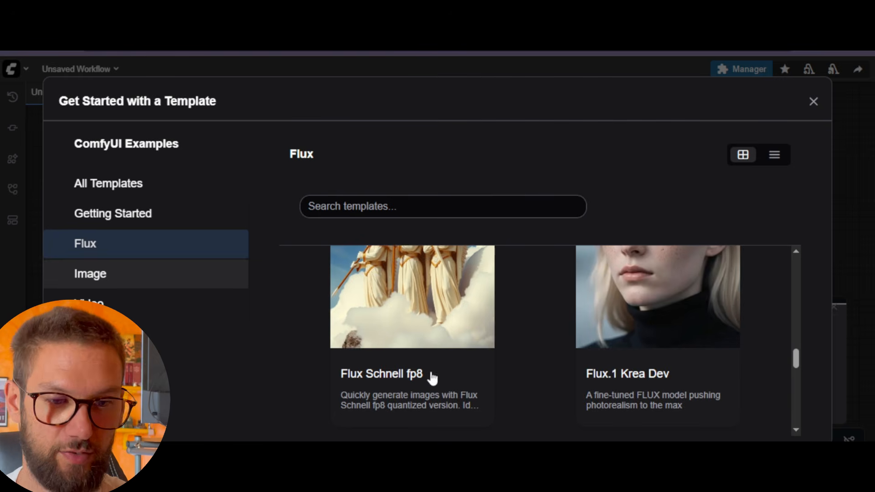
scroll(514, 296, down, 5)
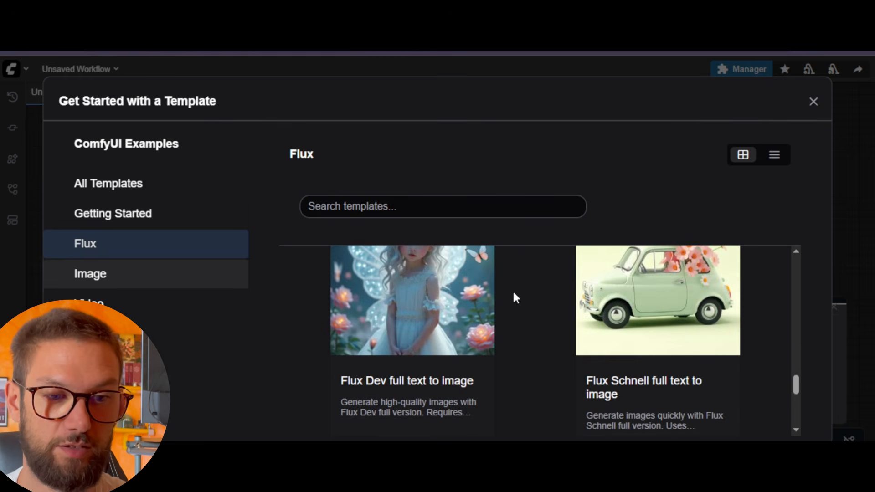
scroll(513, 293, down, 5)
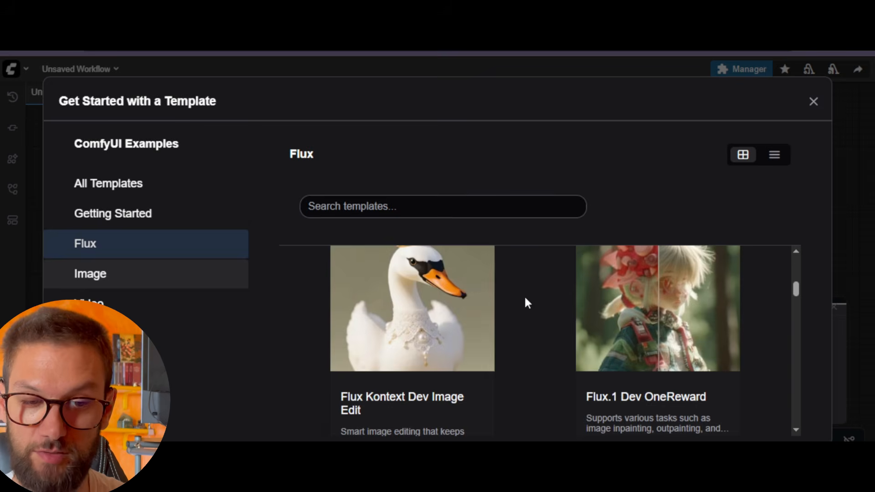
scroll(528, 296, up, 10)
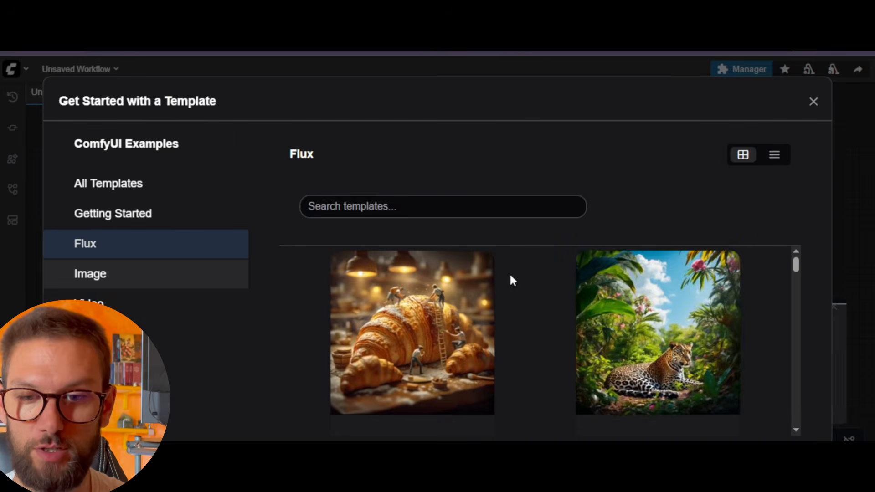
Examine the workflow templates in the Video category and the options offered by ComfyUI Manager.
click(109, 306)
scroll(531, 308, down, 1)
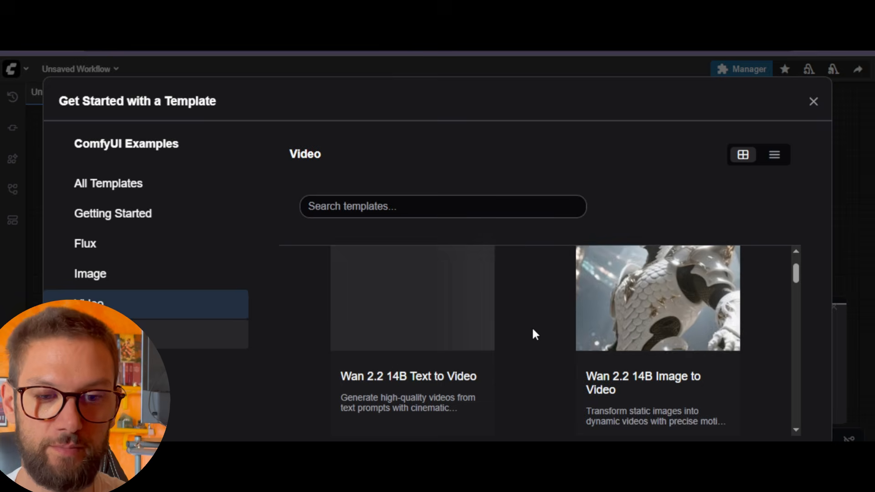
scroll(528, 324, down, 4)
scroll(460, 318, up, 5)
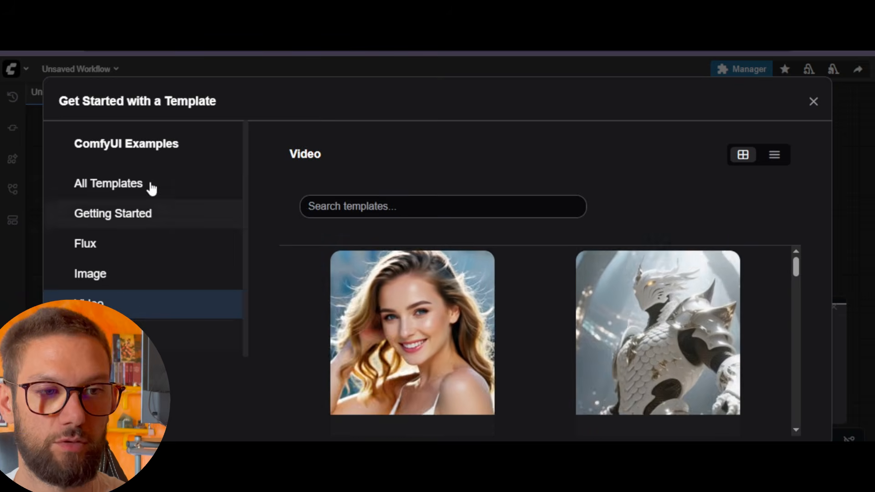
click(813, 102)
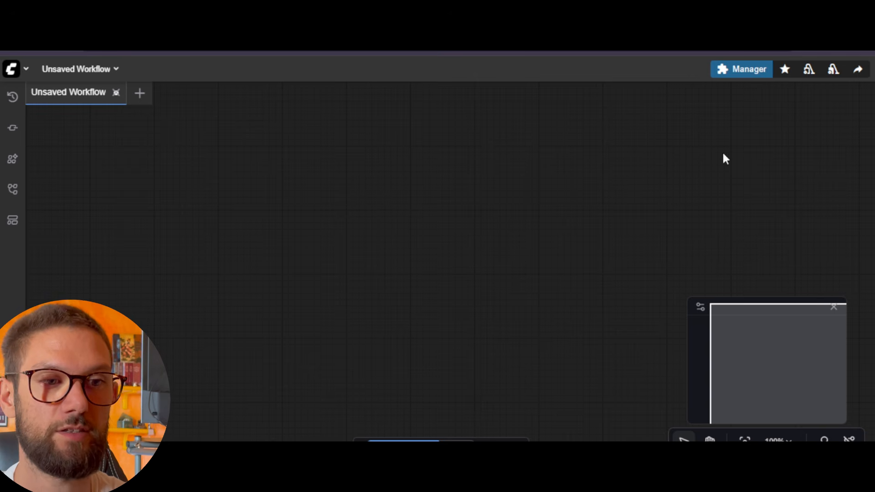
click(742, 70)
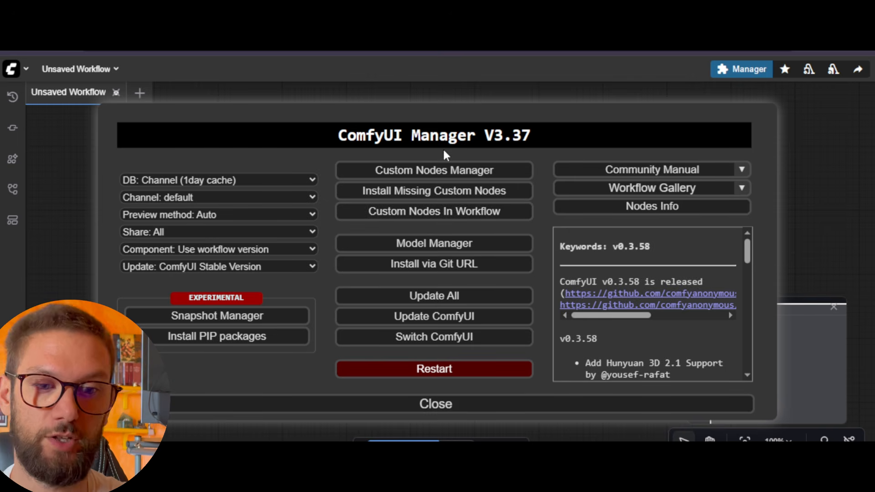
click(435, 404)
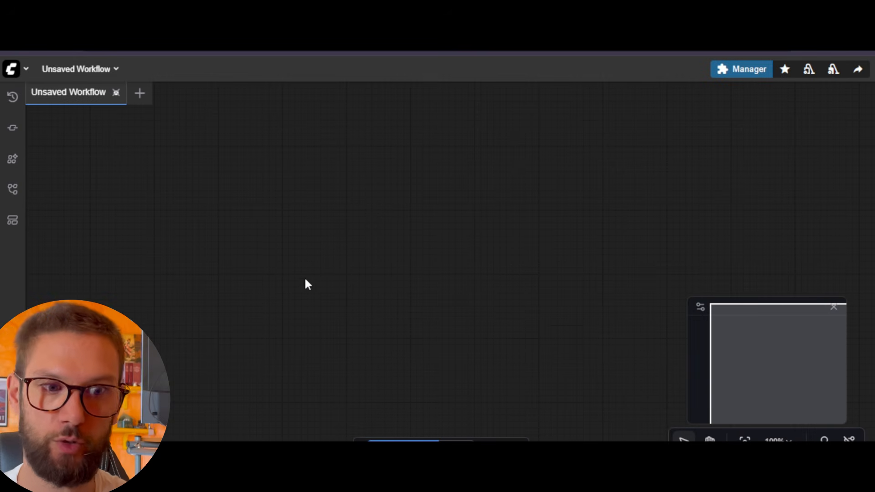
Try out a Load Image node on the empty canvas, browsing nodes for its IMAGE output, and delete it.
double_click(214, 209)
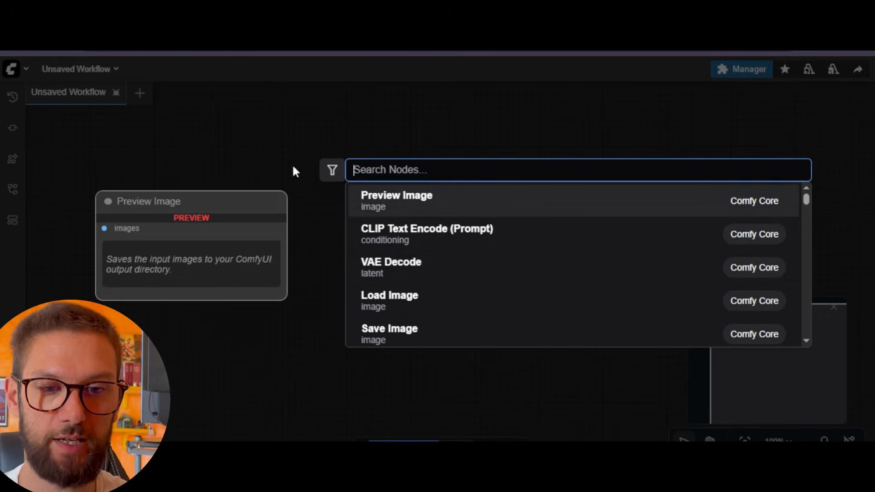
click(415, 299)
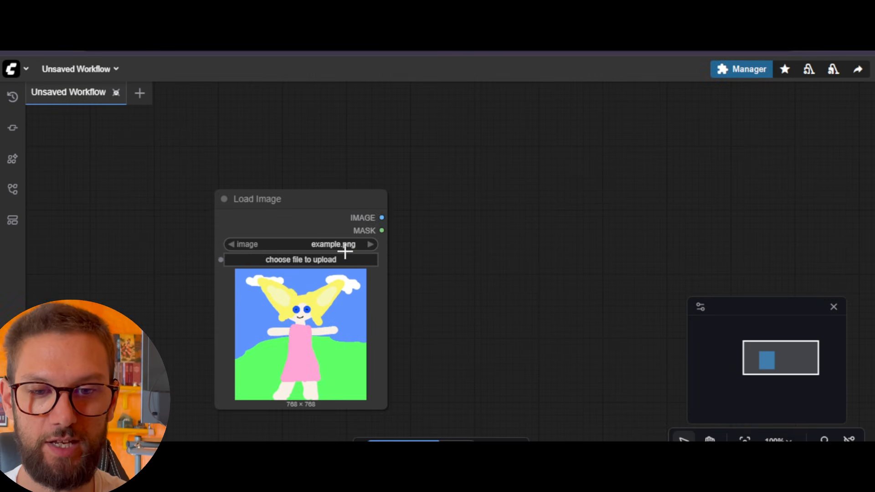
drag(383, 217, 518, 176)
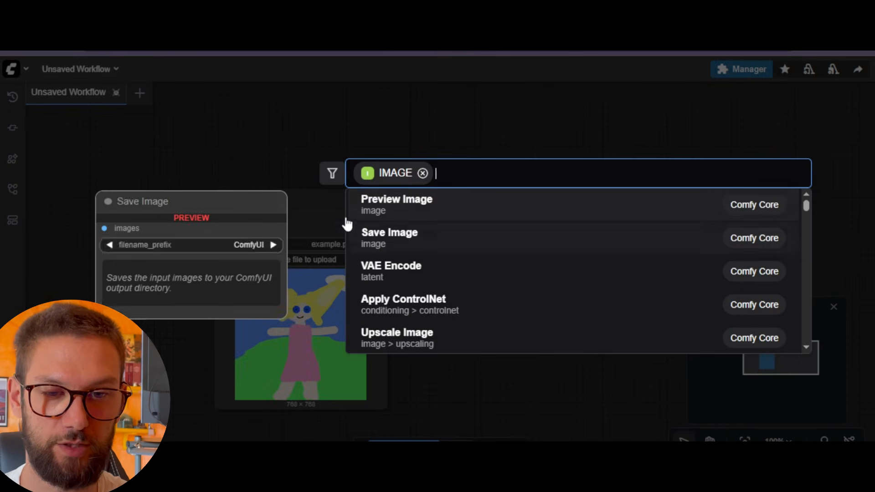
scroll(424, 234, down, 3)
click(580, 388)
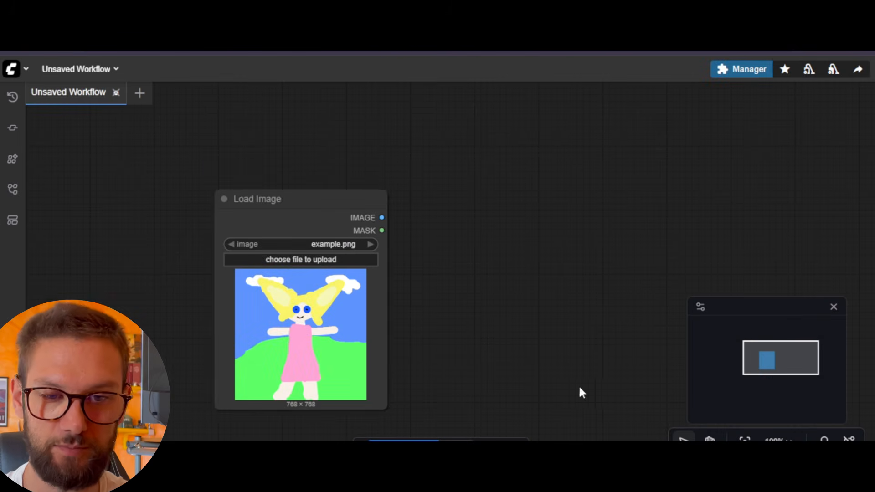
click(375, 292)
key(Delete)
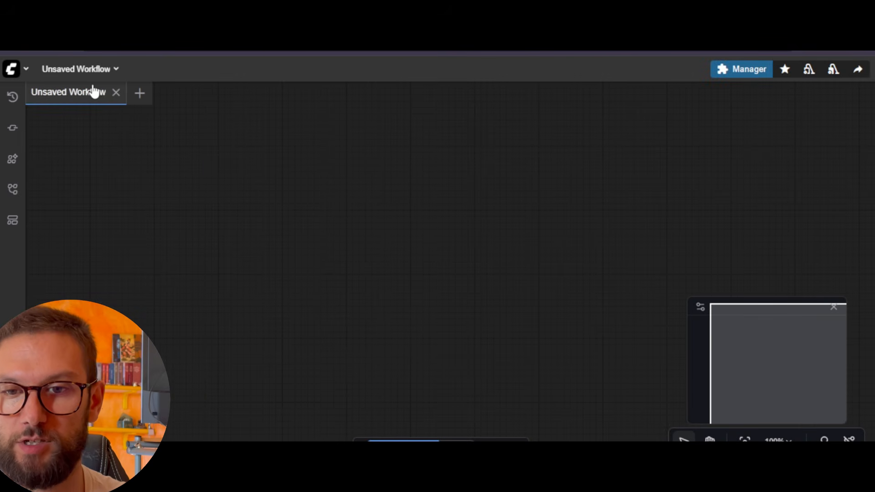
Load the Flux.1 Krea Dev workflow from the Flux category of the example templates.
click(52, 69)
click(11, 70)
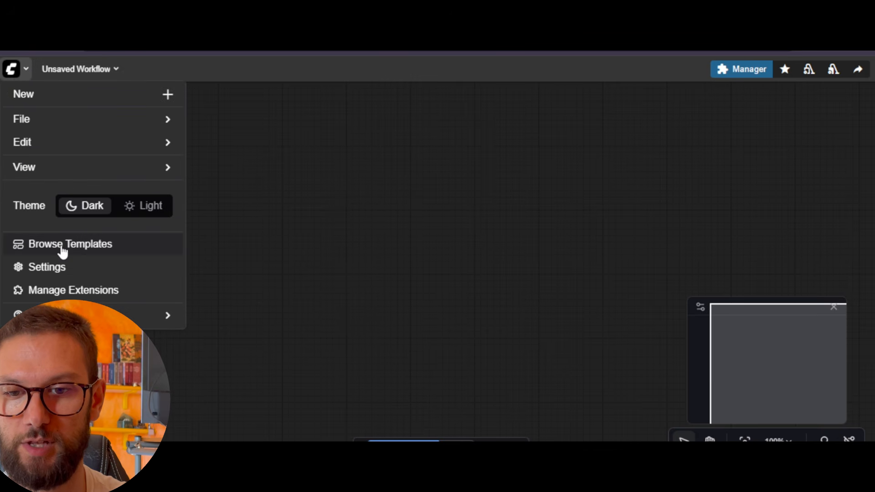
click(246, 226)
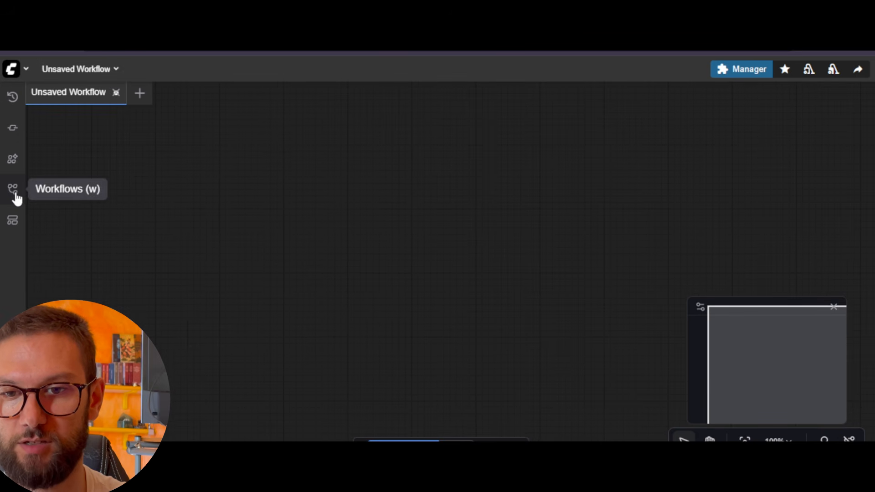
click(13, 223)
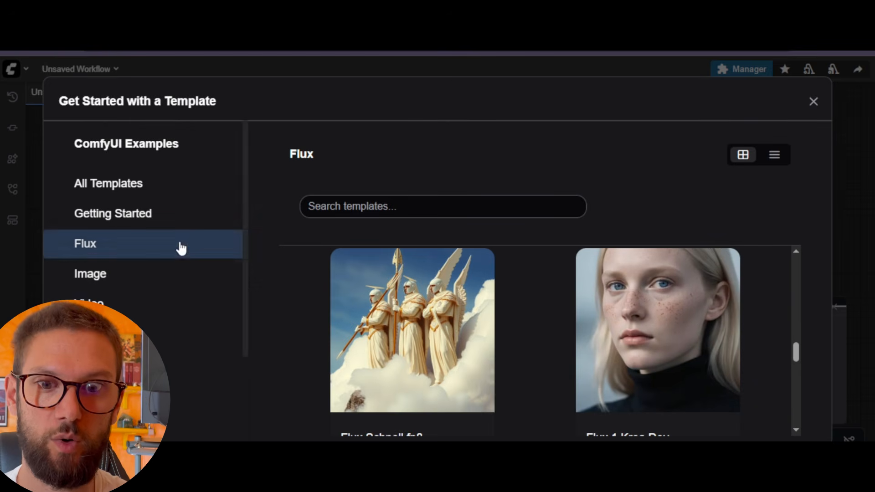
scroll(610, 314, up, 1)
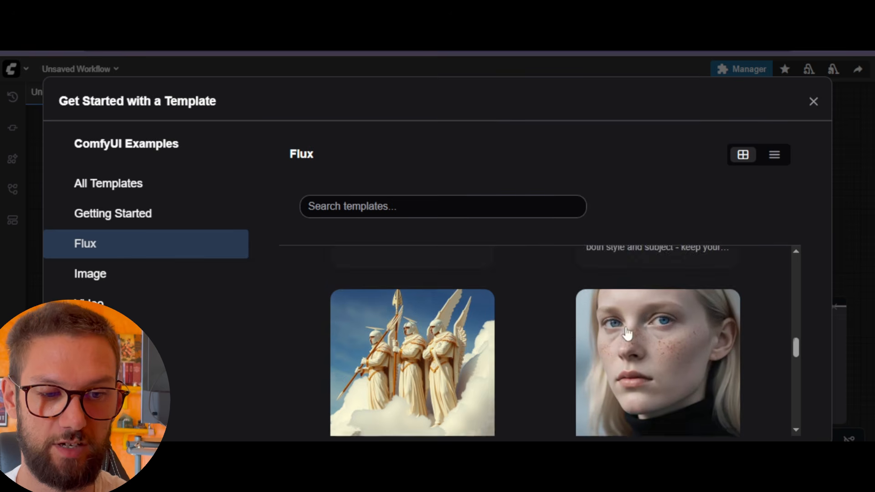
scroll(638, 328, down, 1)
scroll(637, 328, down, 1)
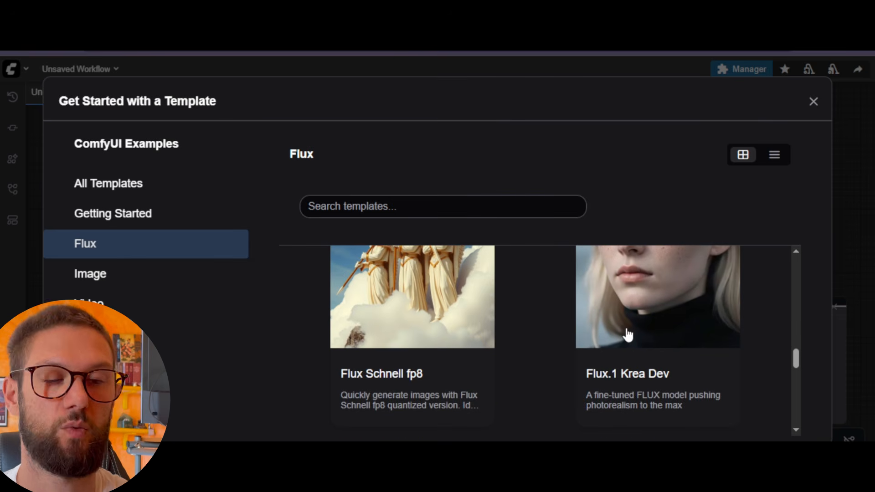
click(653, 328)
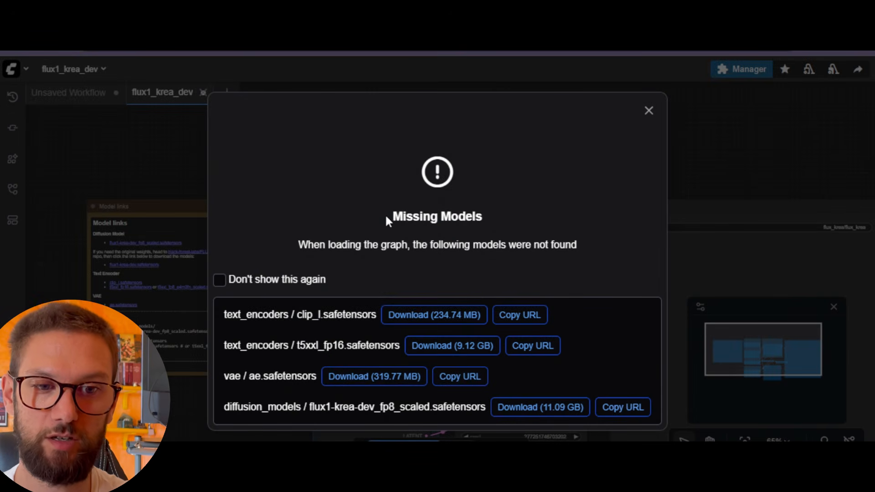
Copy the download URL of text_encoders / clip_l.safetensors from the missing models list and switch to JupyterLab.
drag(386, 221, 509, 222)
click(455, 189)
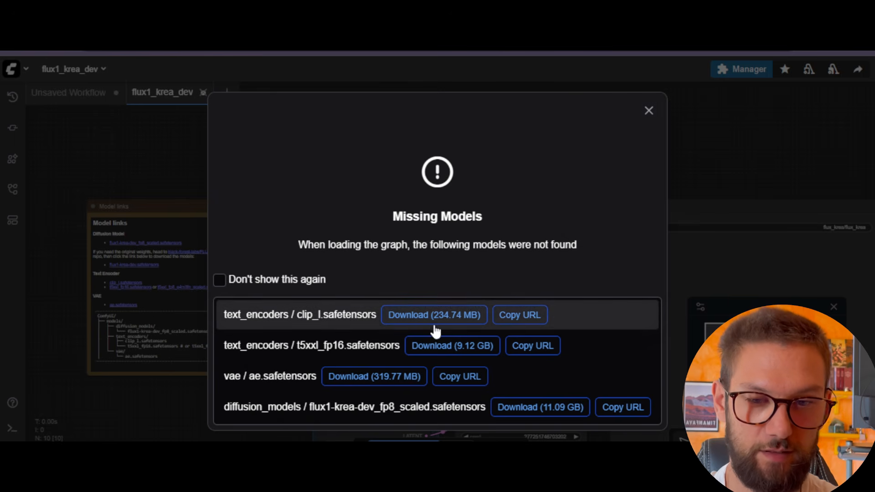
click(527, 321)
click(391, 41)
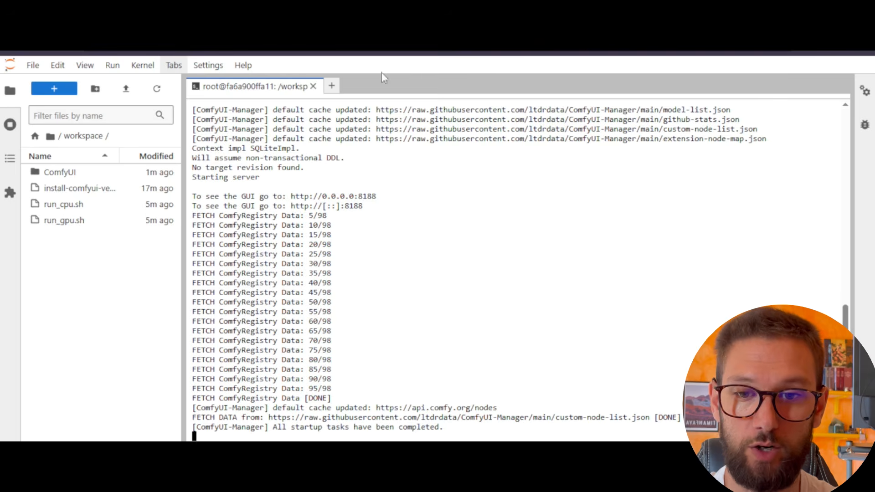
Open a new terminal in the workspace/ComfyUI/models/text_encoders folder.
click(332, 86)
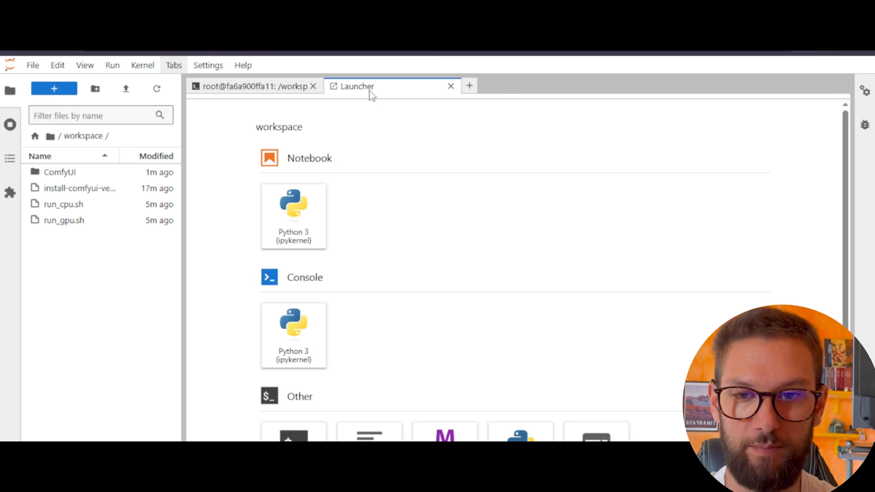
double_click(69, 174)
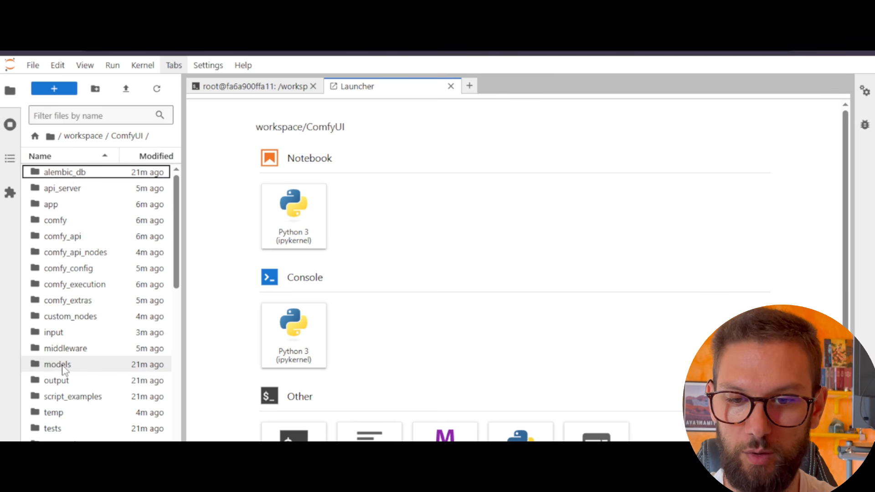
double_click(62, 367)
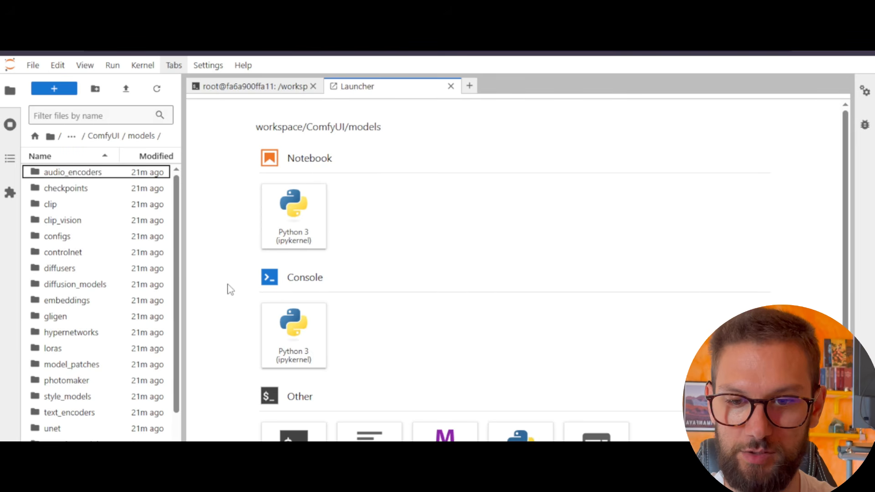
double_click(61, 414)
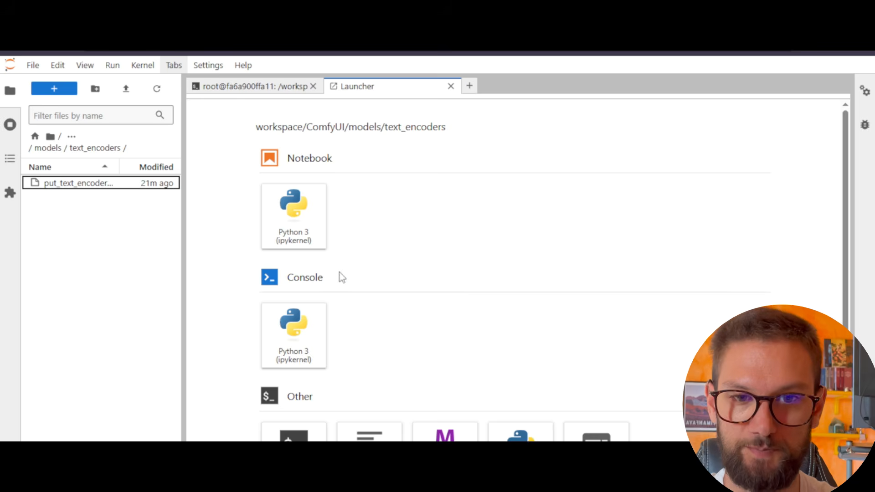
scroll(296, 368, down, 1)
click(306, 414)
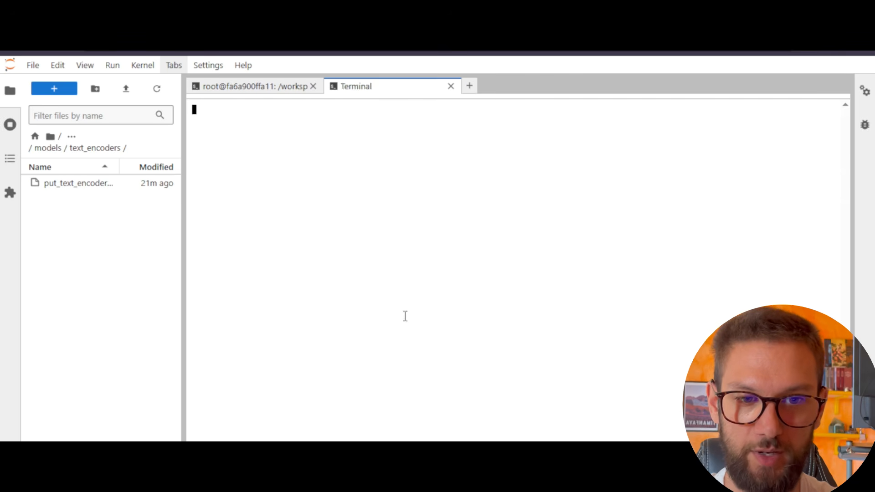
drag(460, 215, 390, 211)
click(467, 215)
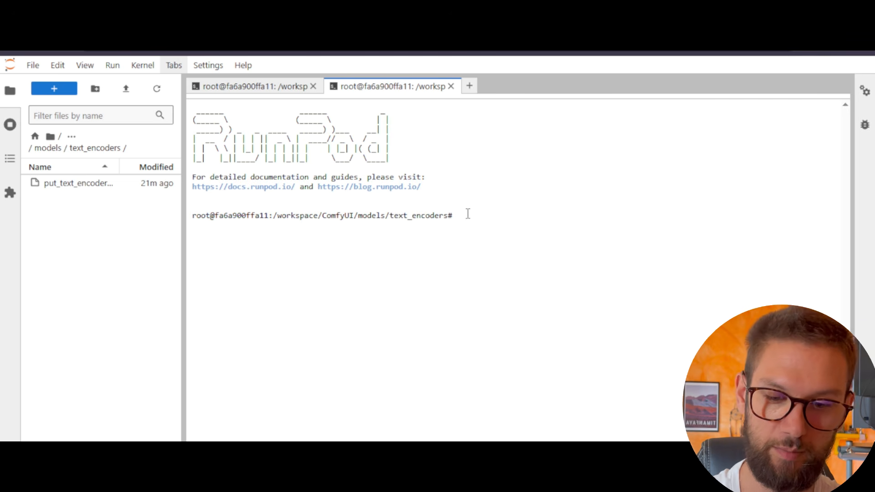
Download clip_l.safetensors into the text_encoders folder by running wget with the copied URL.
text(wget)
right_click(483, 216)
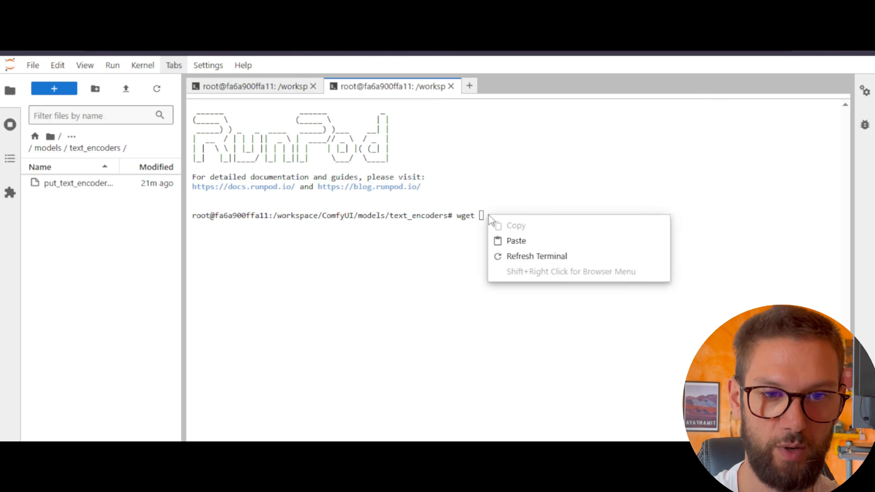
click(506, 239)
click(183, 155)
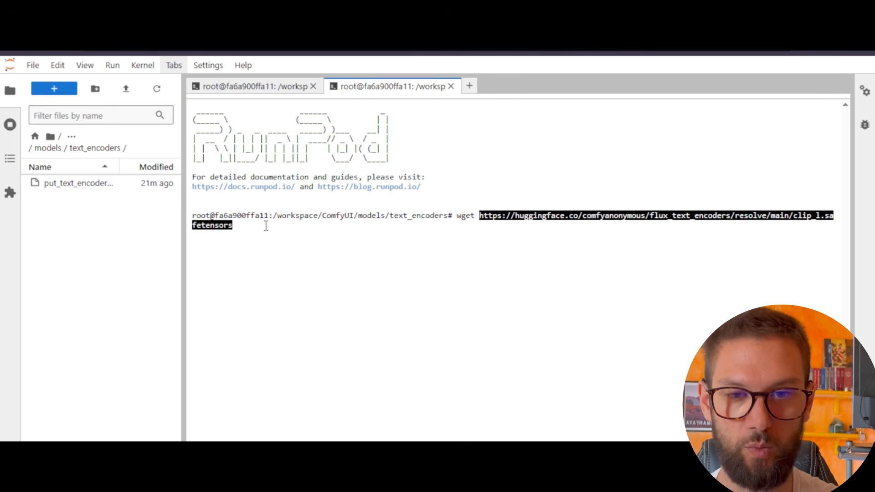
key(Return)
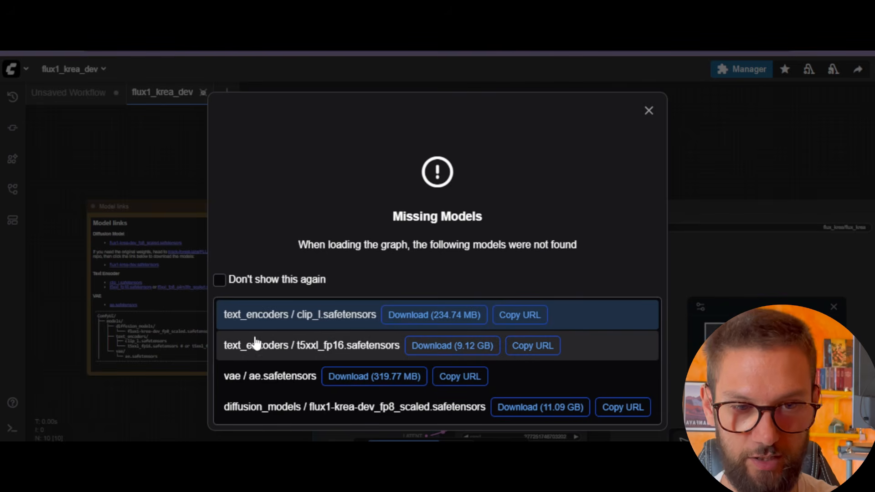
Copy the URL of t5xxl_fp16.safetensors from ComfyUI's missing models list and download it with wget into the text_encoders folder.
click(532, 355)
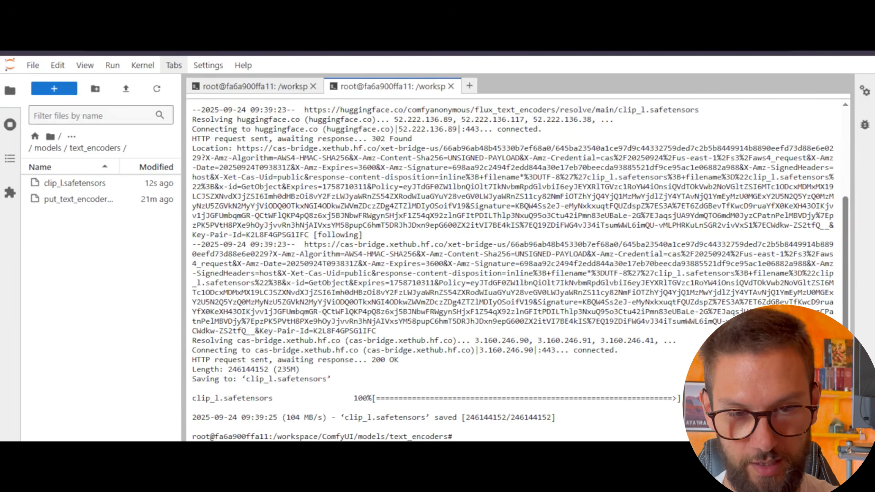
right_click(481, 435)
click(519, 393)
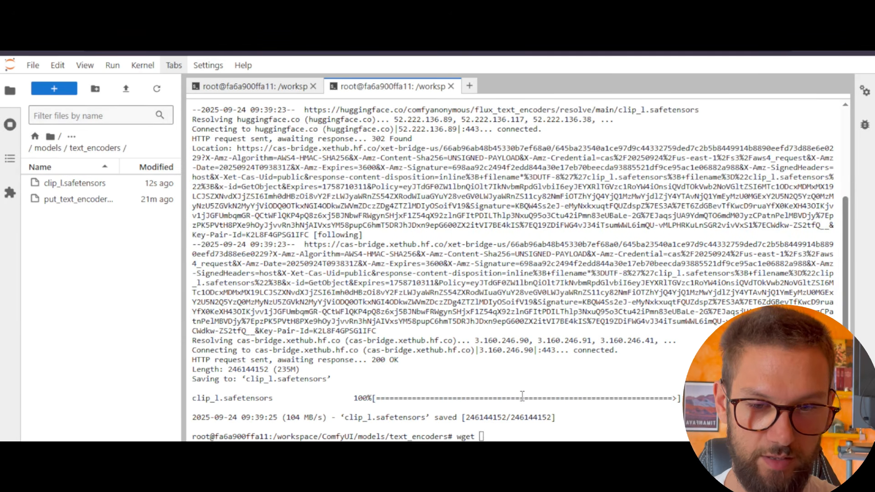
key(Return)
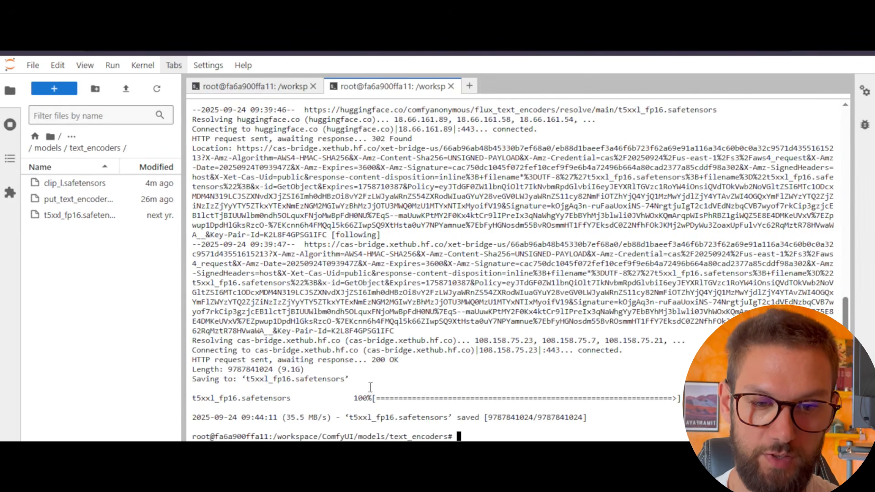
Close the text_encoders terminal and open a new launcher for the workspace folder.
click(450, 86)
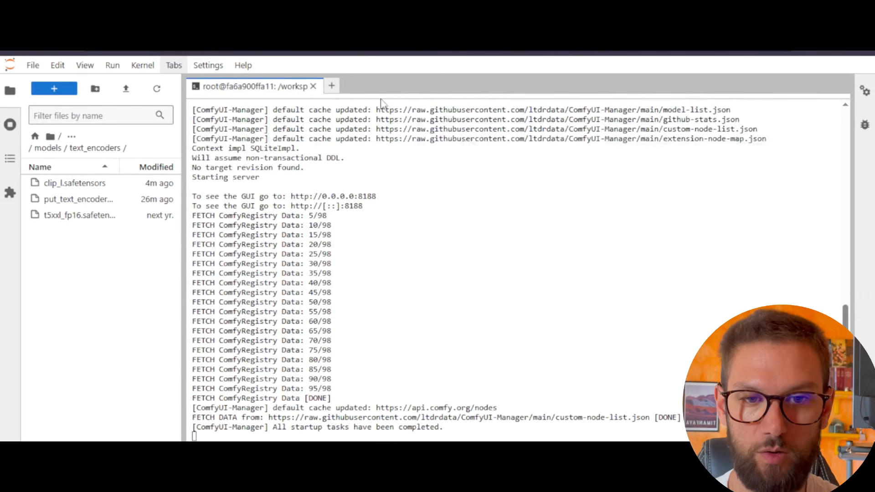
click(332, 86)
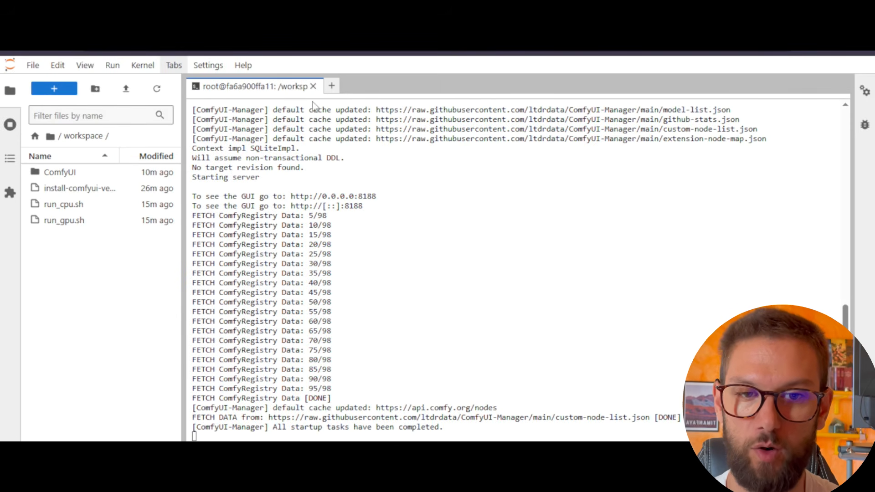
click(331, 86)
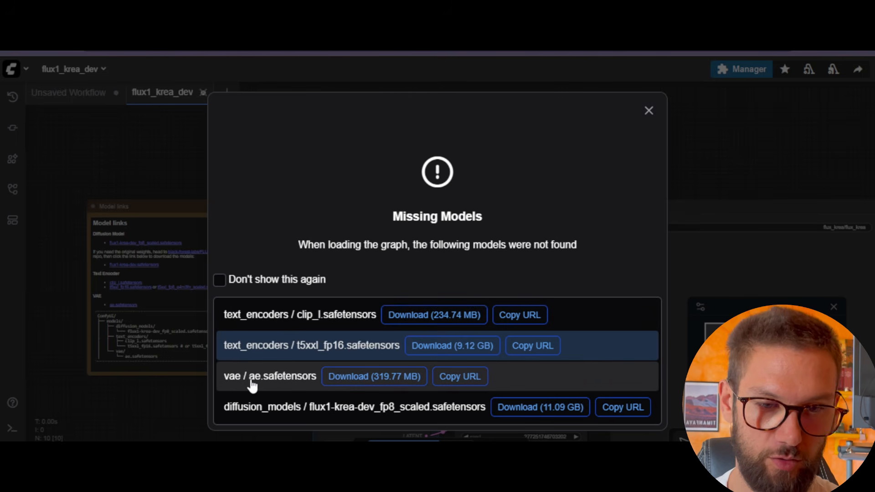
Copy the URL of ae.safetensors from ComfyUI's missing models list and open a JupyterLab terminal in the workspace/ComfyUI/models/vae folder.
click(461, 382)
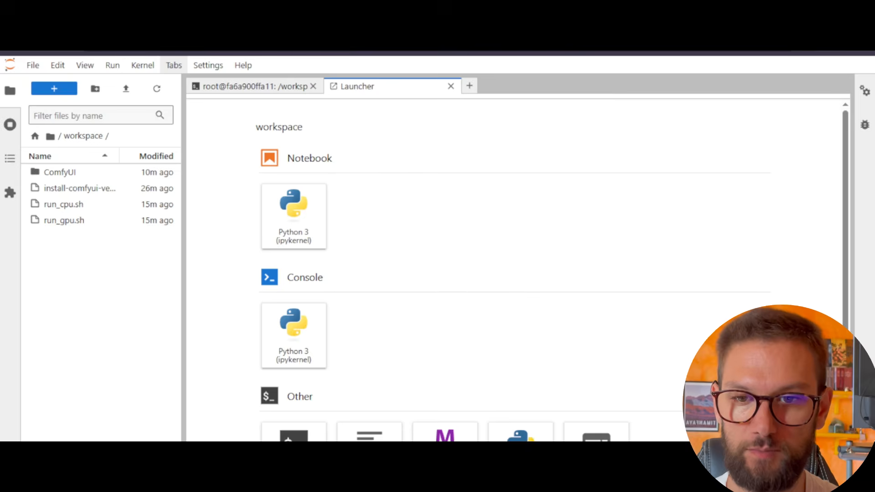
double_click(53, 176)
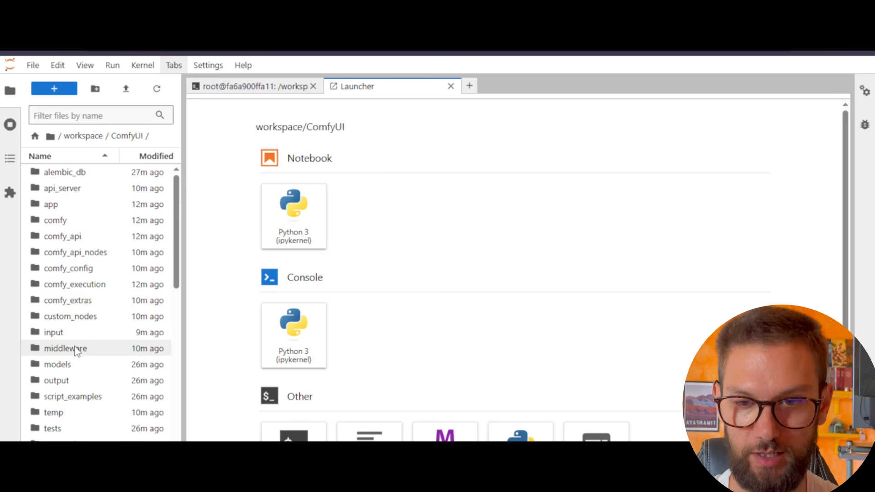
double_click(66, 366)
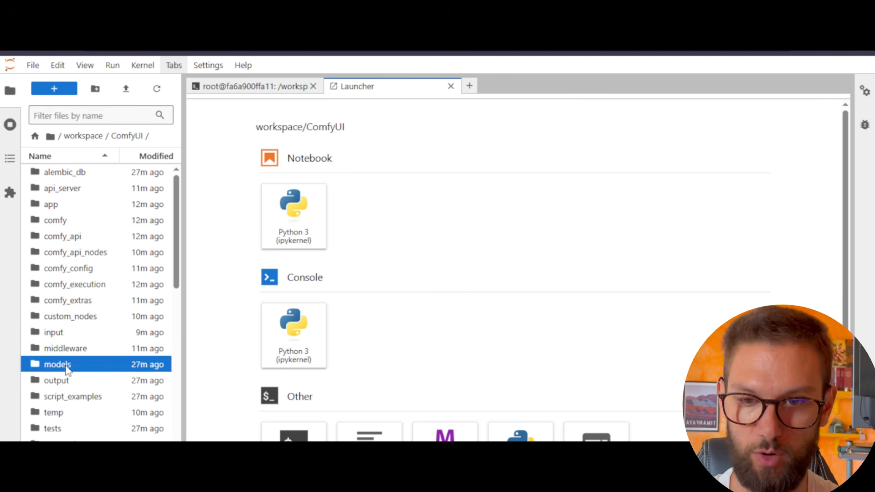
scroll(94, 337, down, 1)
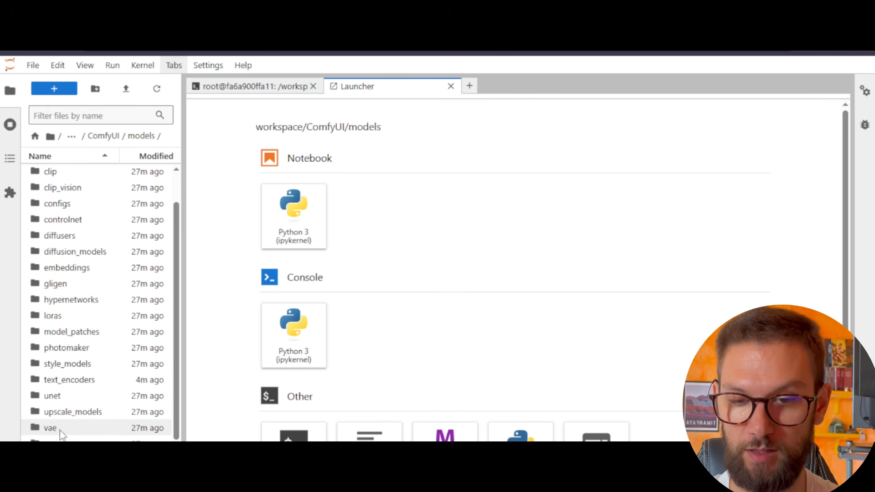
double_click(48, 430)
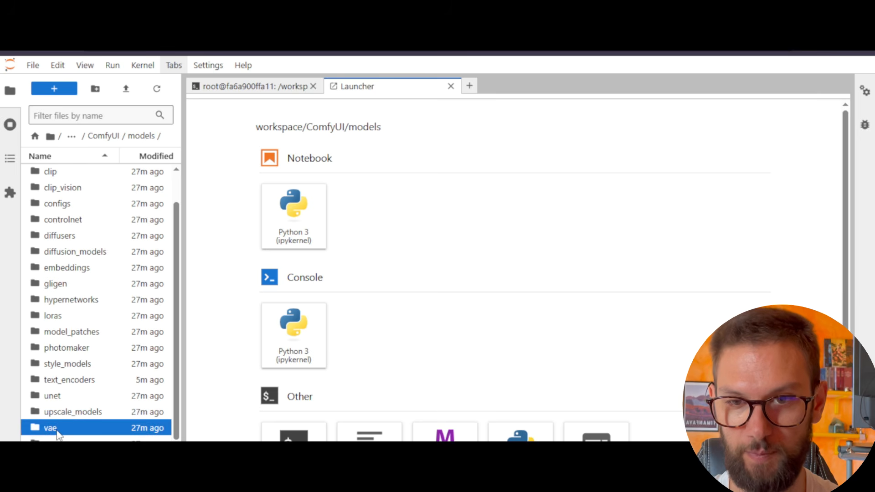
scroll(280, 380, down, 1)
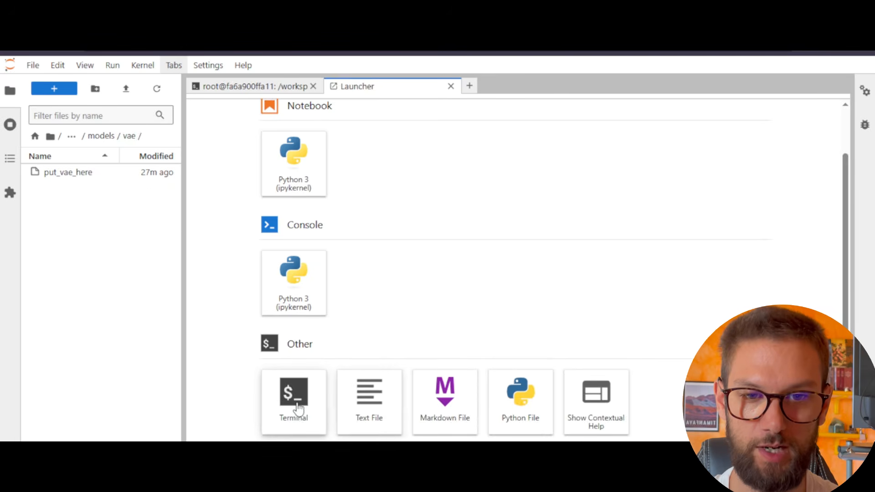
click(294, 401)
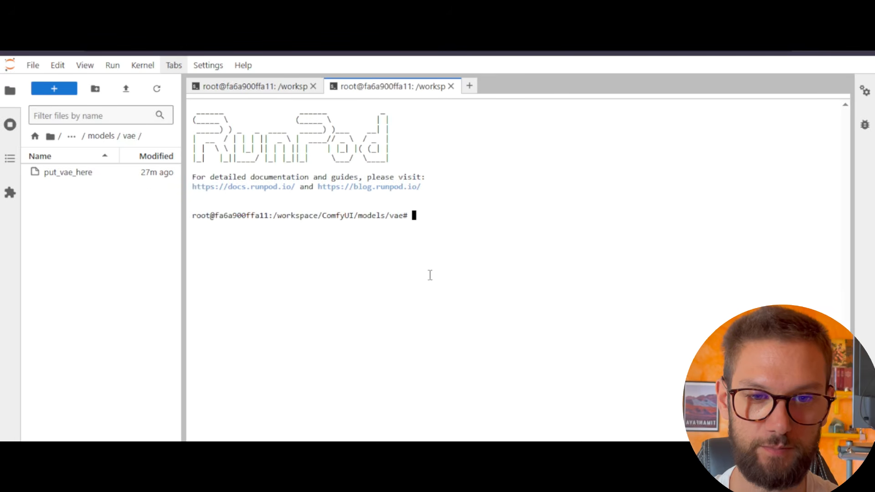
Download ae.safetensors into the vae folder by running wget with the copied URL.
text(wget)
right_click(436, 218)
click(463, 242)
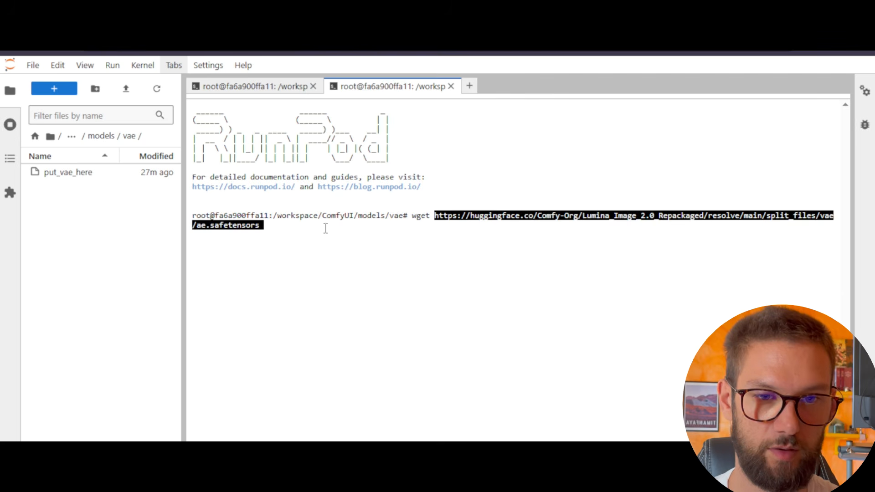
key(Return)
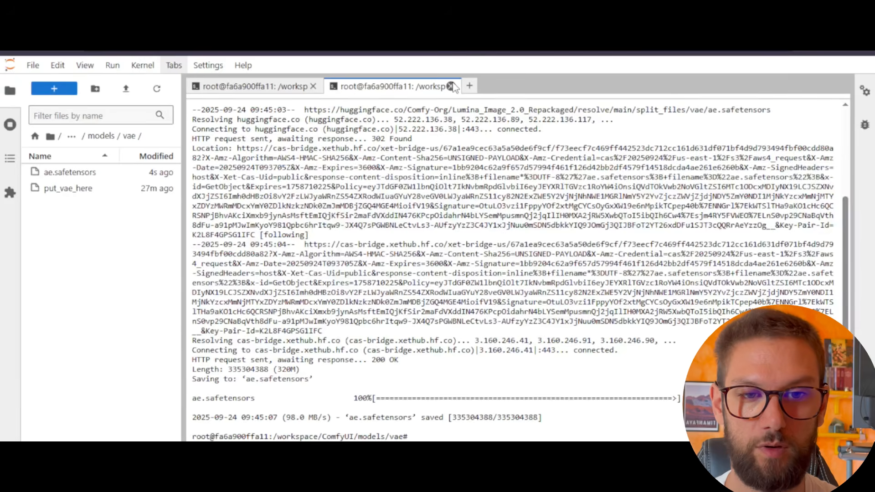
Close the vae terminal and open a new terminal in the models/diffusion_models folder.
click(451, 86)
click(337, 84)
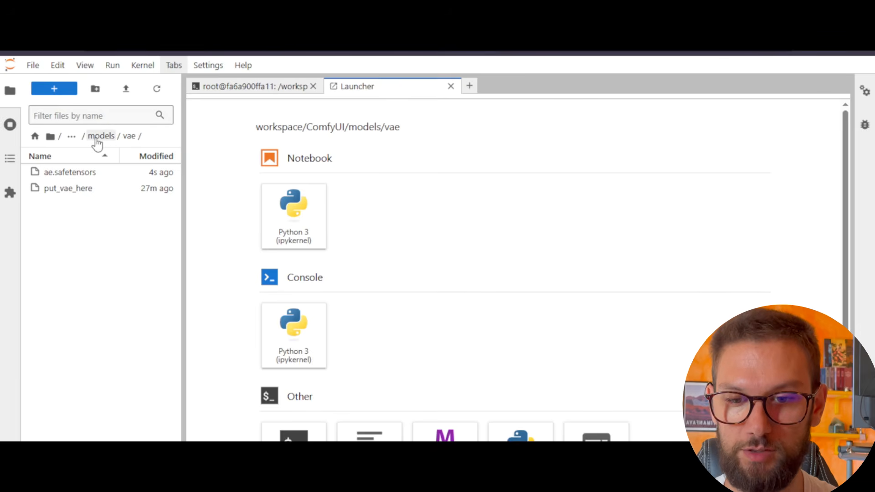
click(101, 136)
double_click(81, 289)
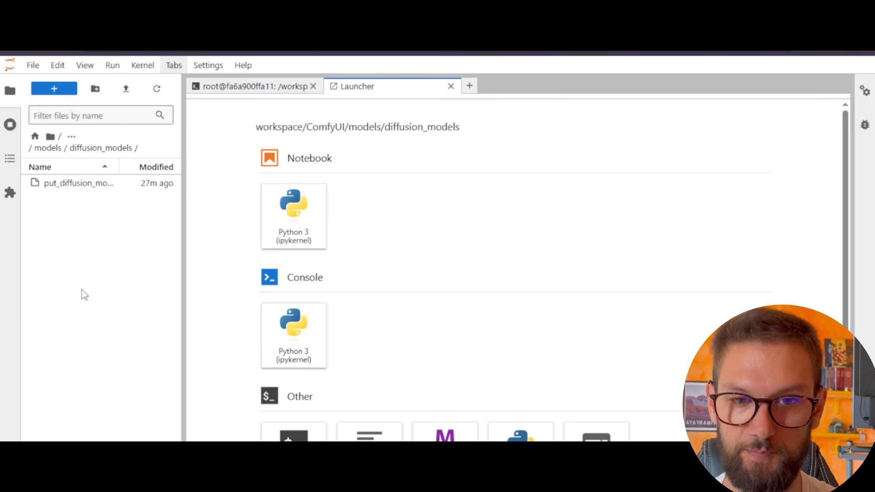
scroll(286, 378, down, 2)
click(294, 400)
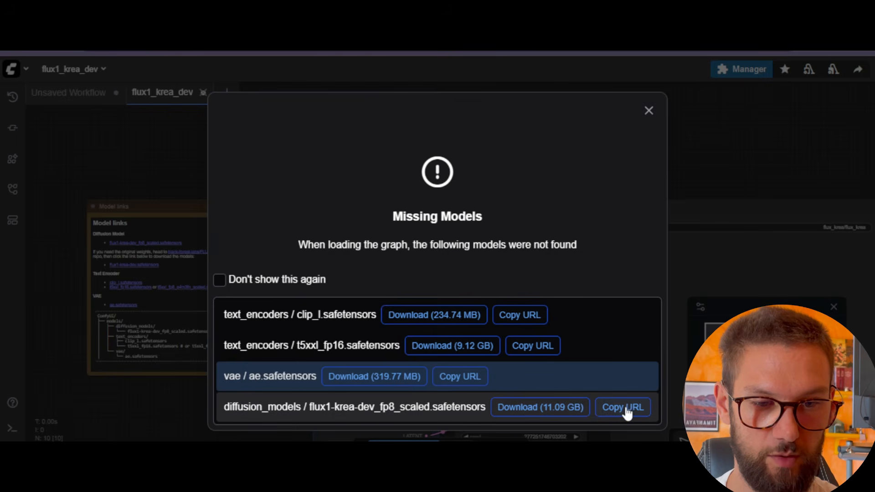
Copy the URL of flux1-krea-dev_fp8_scaled.safetensors from ComfyUI's missing models list and download it with wget into the diffusion_models folder.
click(622, 408)
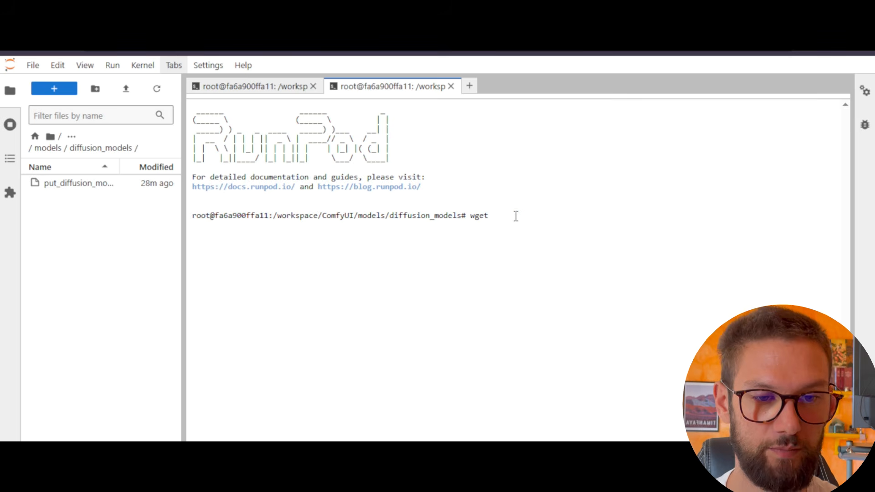
right_click(516, 216)
click(536, 244)
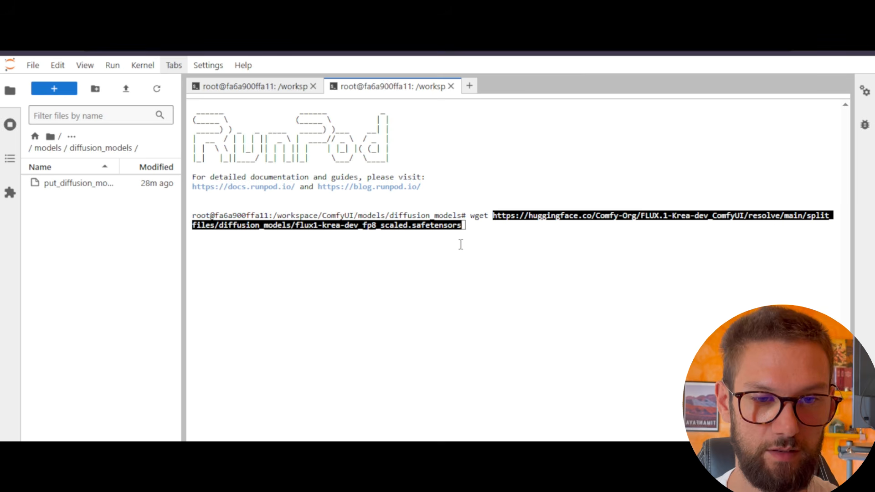
key(Return)
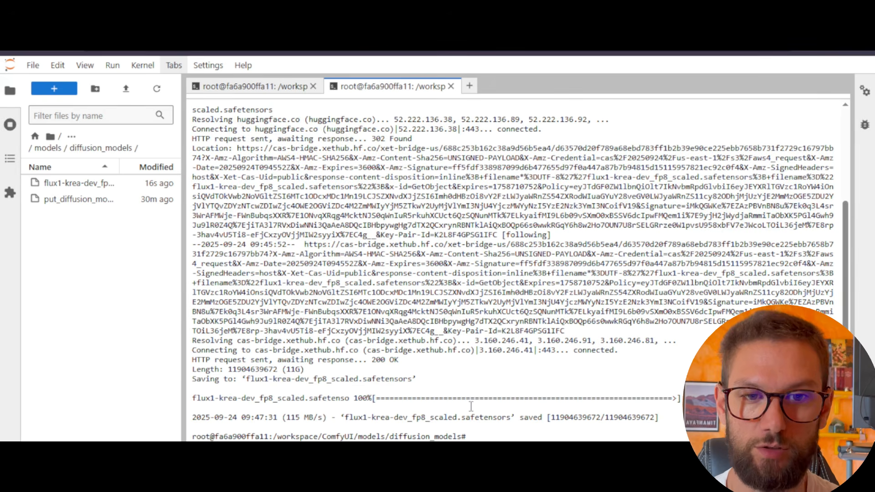
click(255, 86)
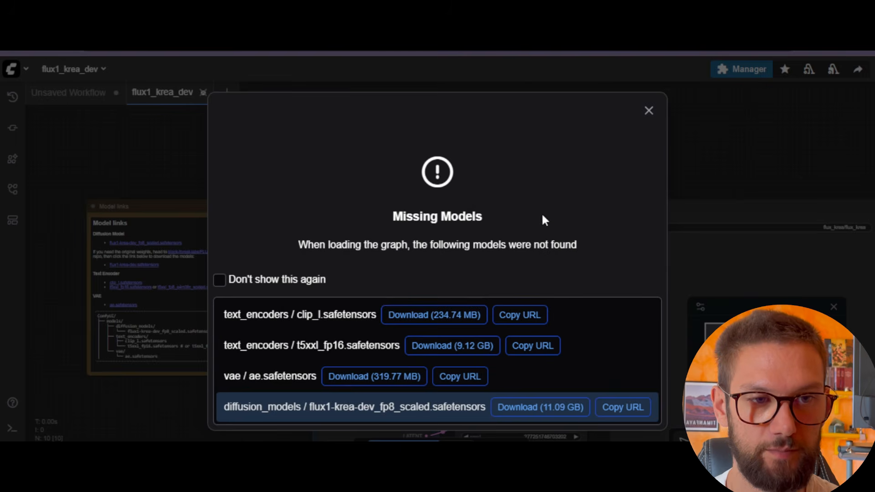
Close ComfyUI's missing models list and look over the model loaders, prompt and sampler nodes of the flux1_krea_dev workflow.
click(648, 110)
scroll(419, 225, down, 1)
scroll(419, 225, down, 3)
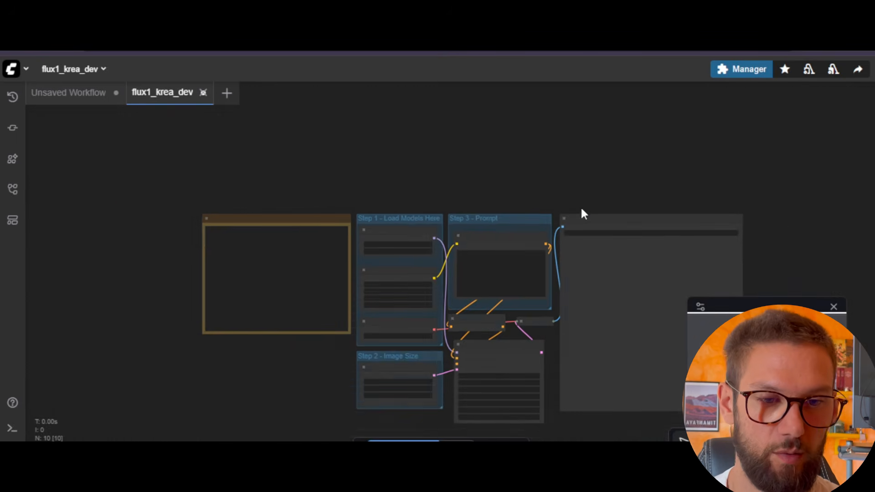
scroll(529, 206, up, 6)
drag(529, 206, 536, 100)
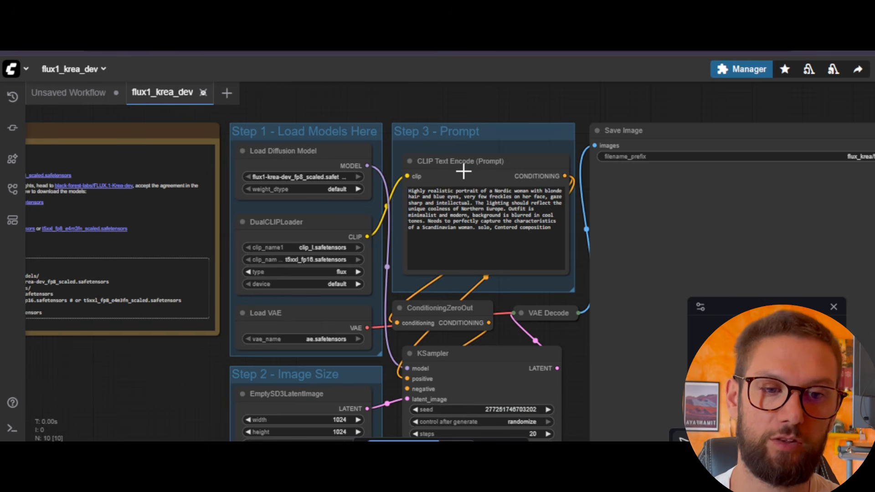
scroll(463, 171, down, 3)
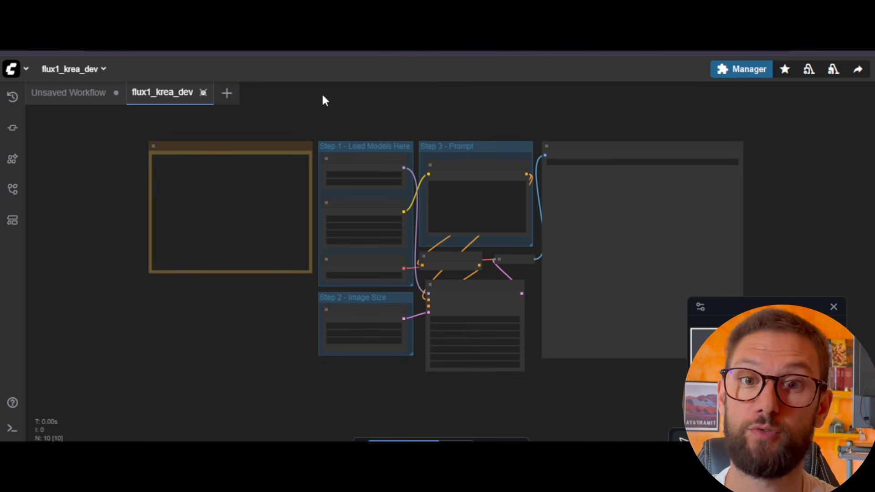
scroll(324, 100, up, 3)
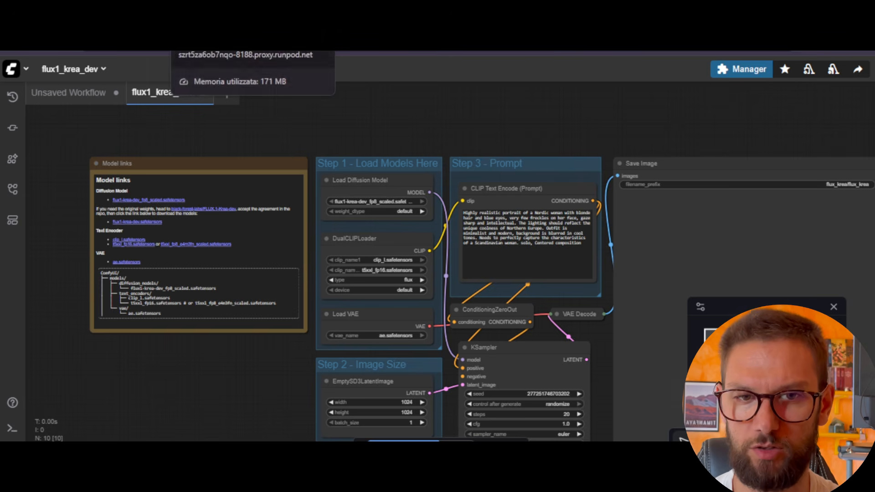
Switch to the RunPod console and terminate the bottom_crimson_boar pod.
click(314, 45)
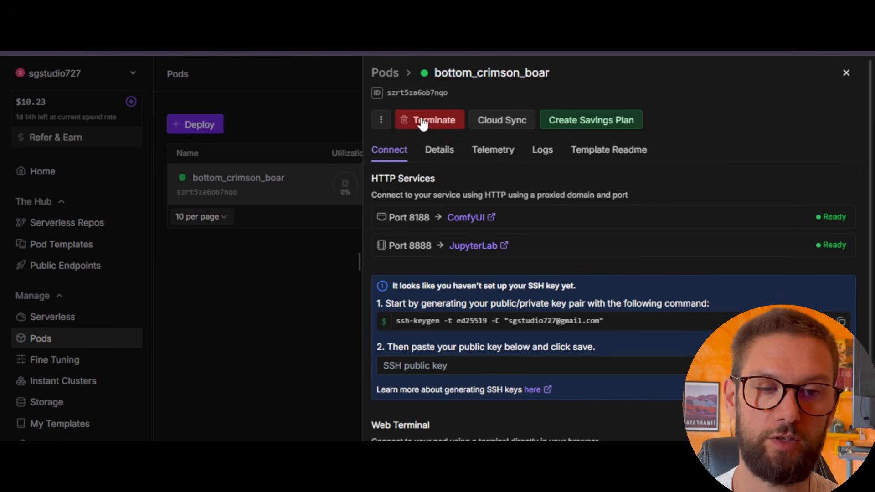
click(426, 123)
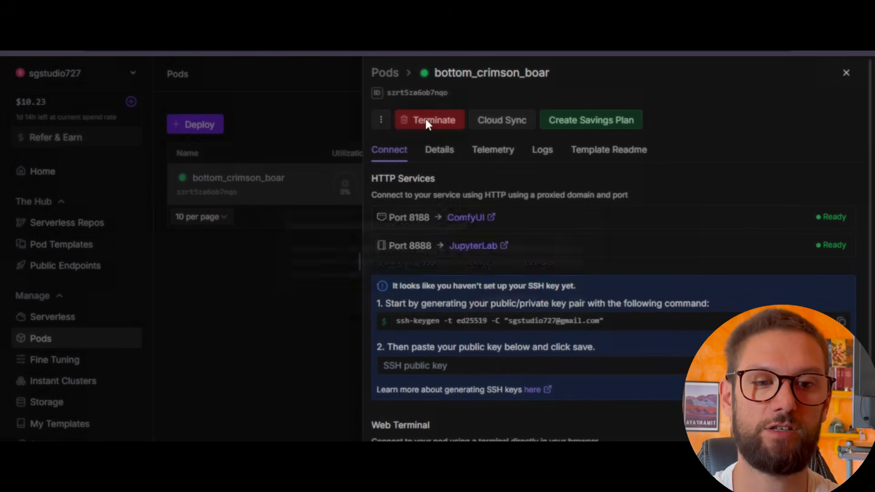
click(598, 226)
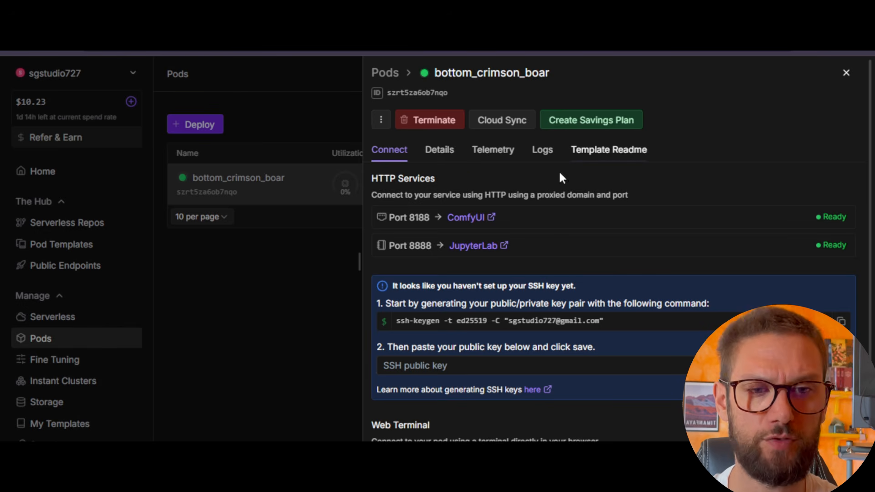
click(433, 120)
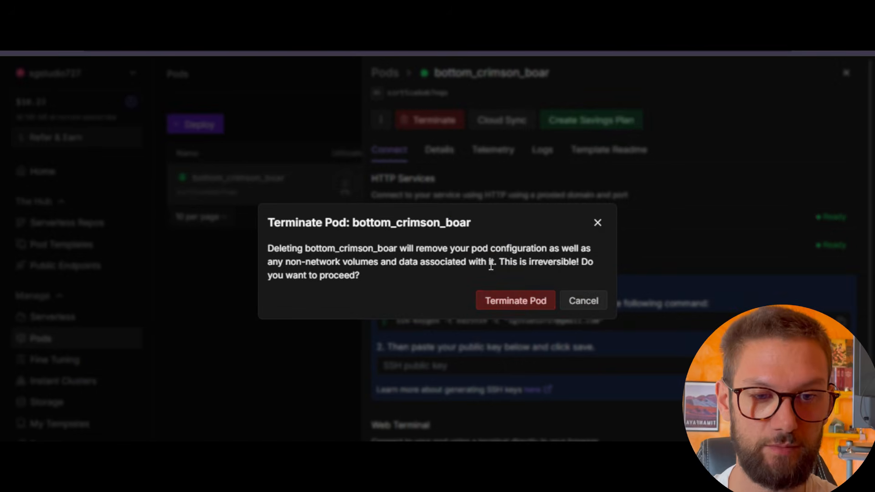
click(520, 301)
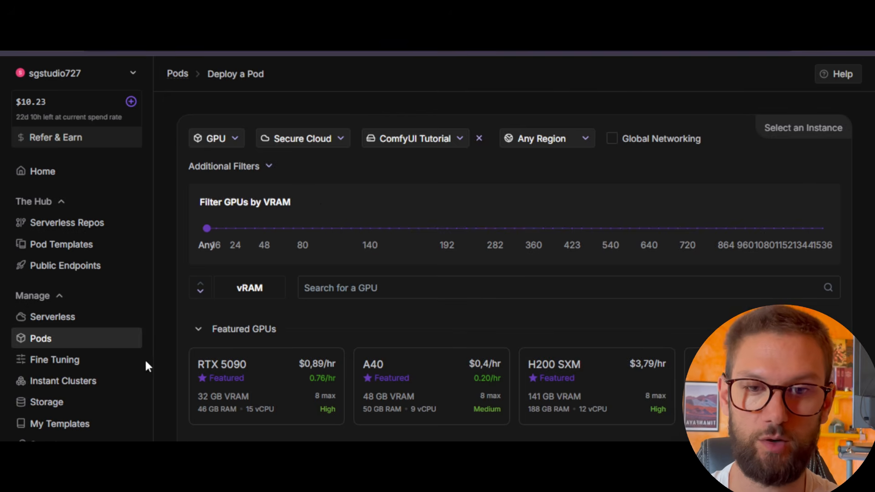
Start deploying a new pod from the ComfyUI Tutorial network volume in the storage list.
click(49, 403)
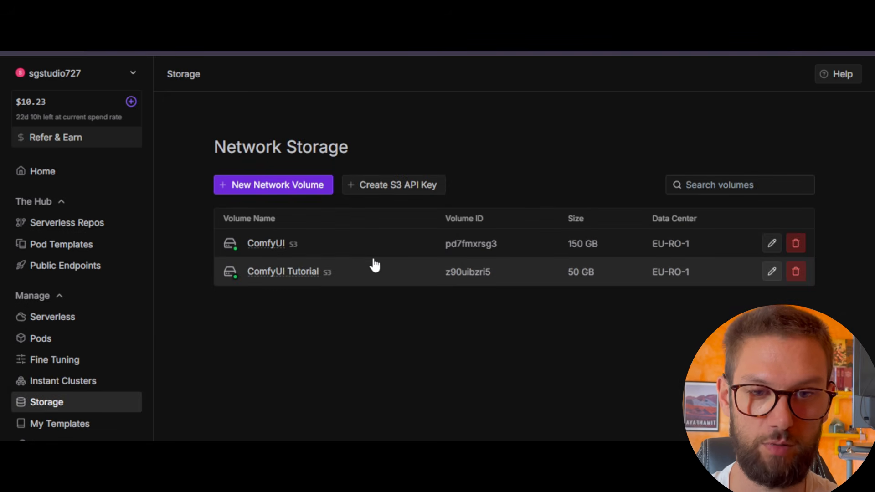
click(371, 269)
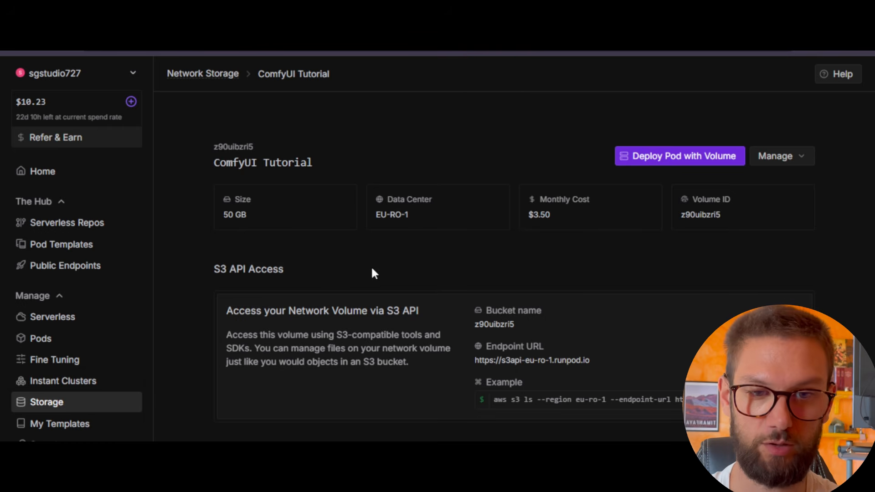
click(654, 156)
Compare the GPUs available for the network volume and select one for the new pod.
scroll(562, 203, down, 3)
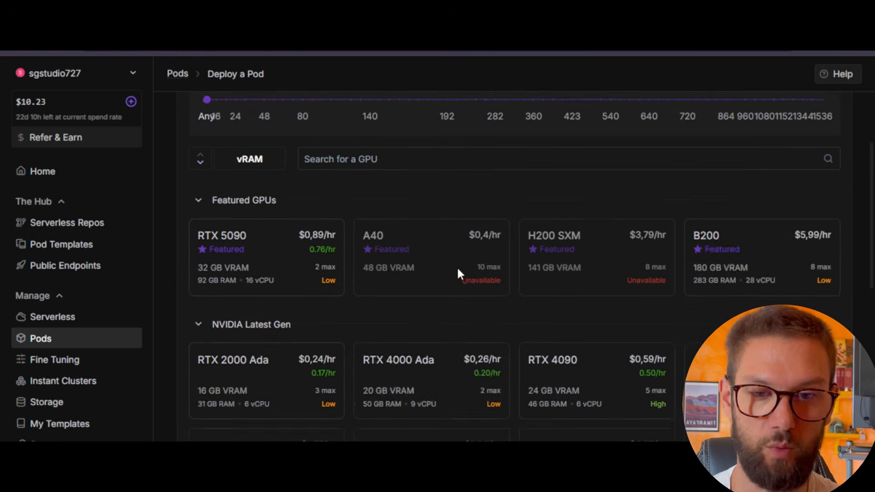
scroll(458, 273, down, 4)
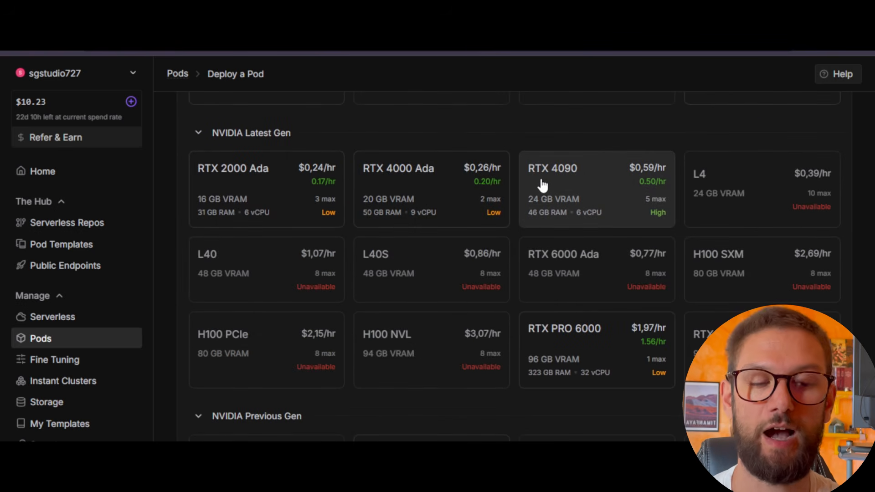
scroll(583, 182, up, 1)
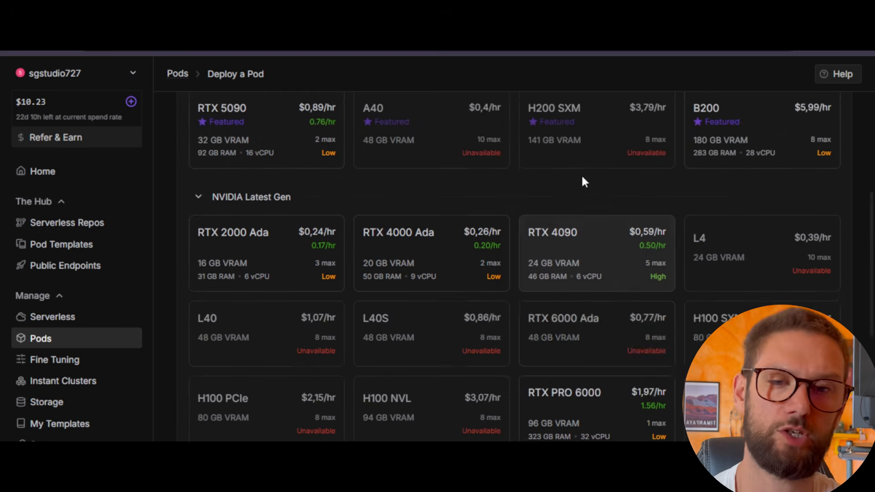
scroll(348, 169, up, 2)
scroll(592, 296, down, 1)
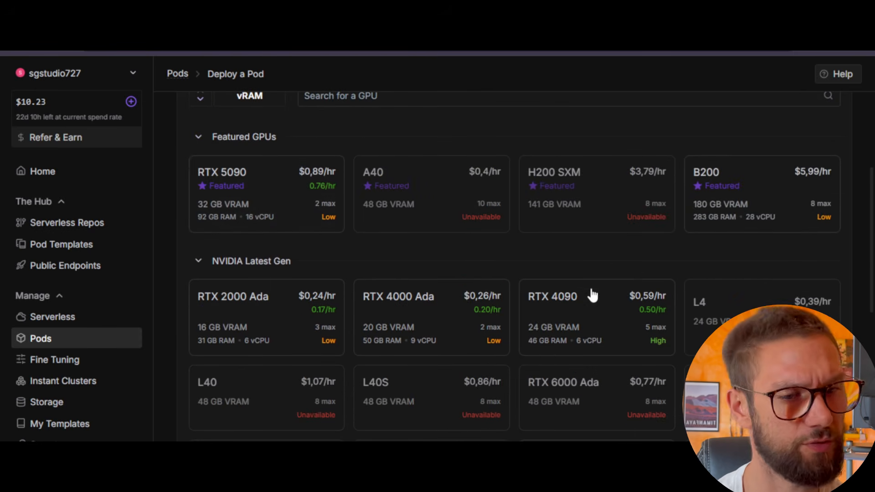
scroll(578, 297, down, 1)
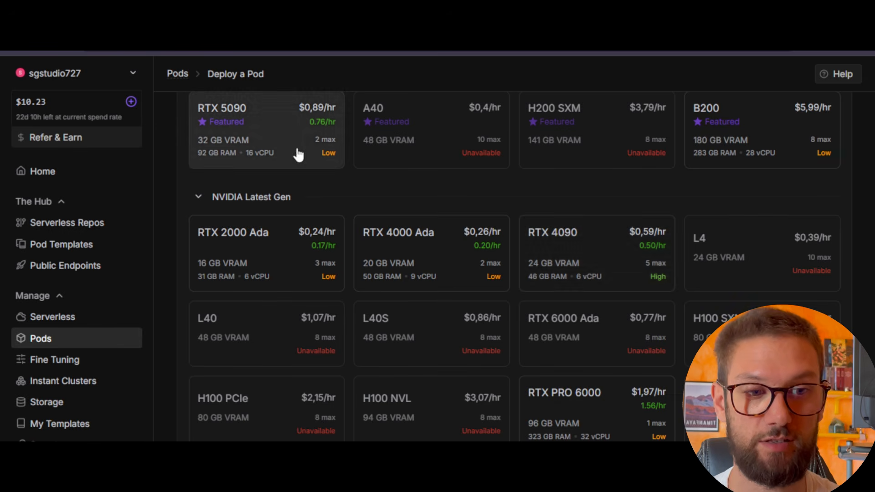
scroll(595, 267, down, 4)
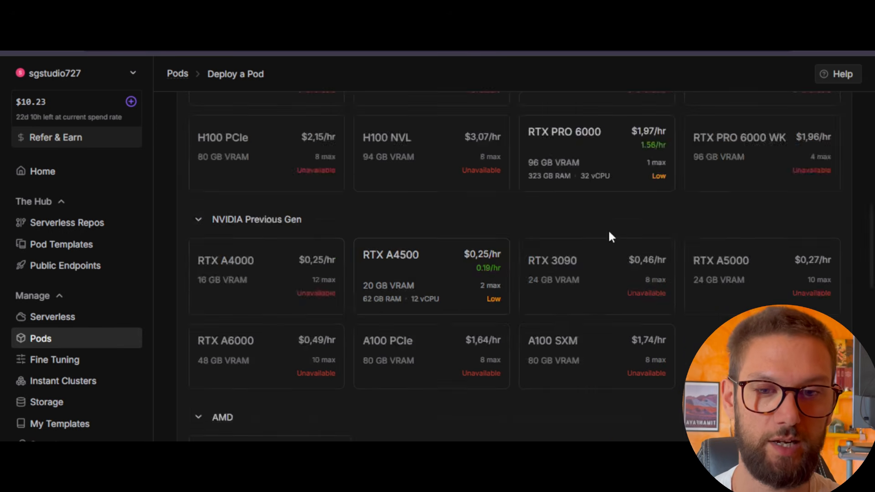
click(506, 273)
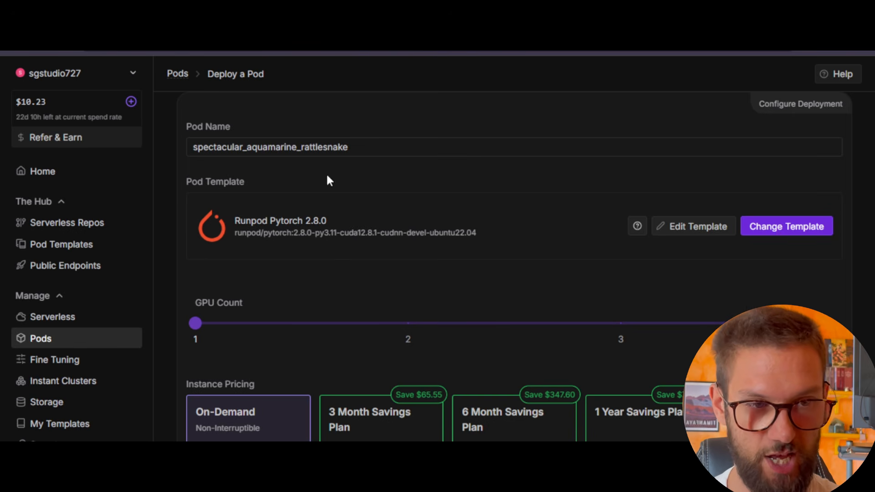
Search the pod templates for comfyui and change the pod's template to ComfyUI Manager Permanent Disk torch2.4.
click(777, 228)
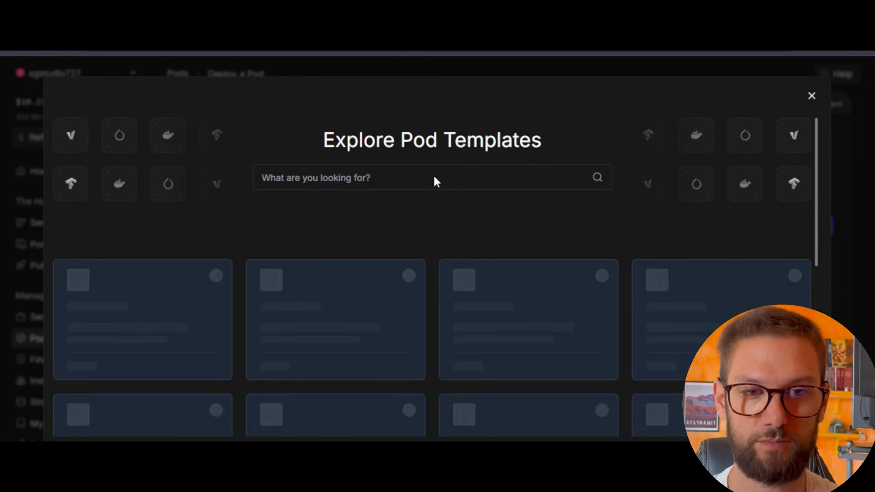
click(380, 176)
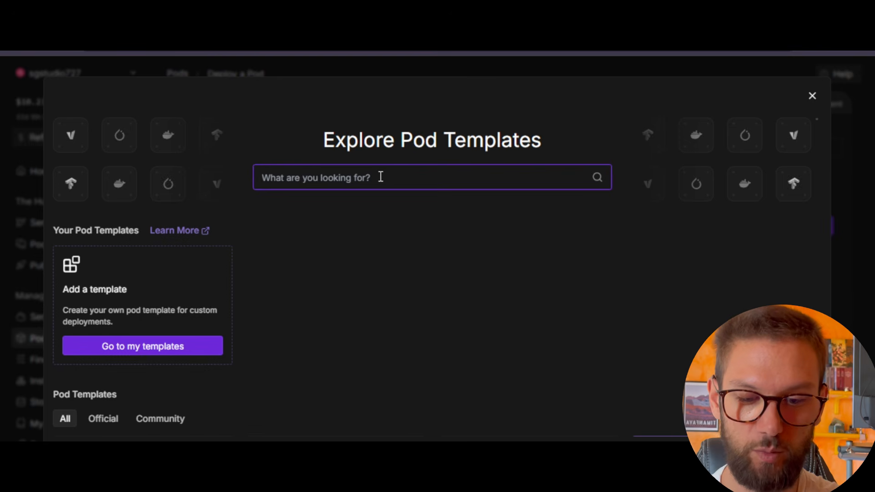
text(comfyui)
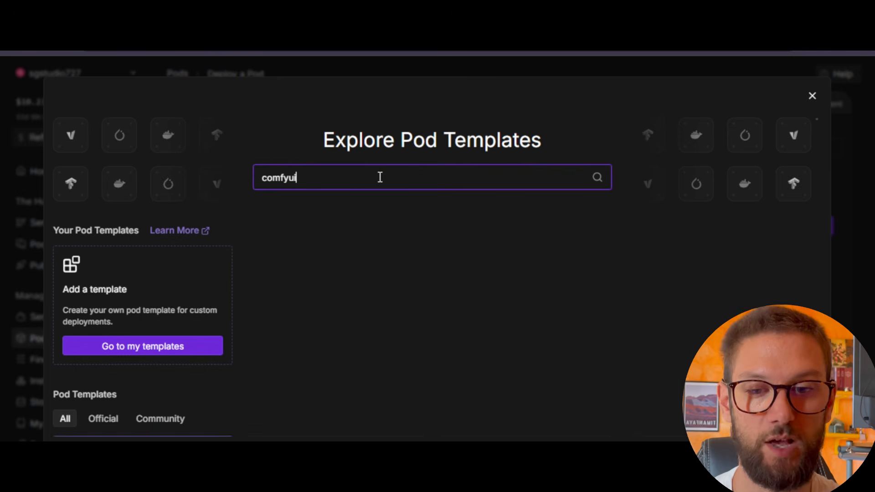
scroll(431, 234, down, 1)
scroll(428, 232, down, 15)
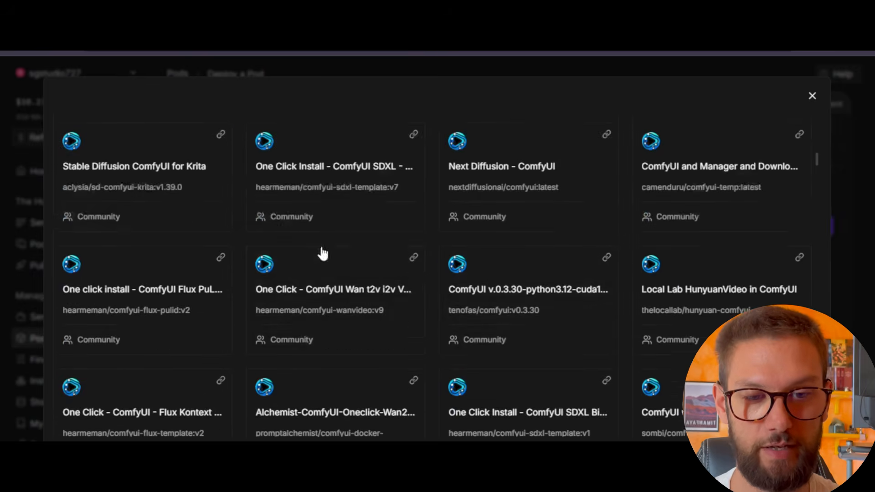
scroll(438, 258, down, 9)
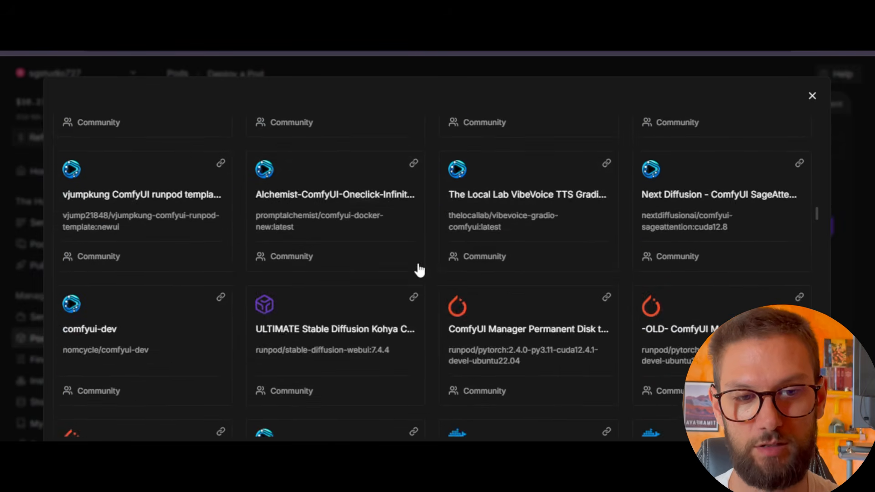
scroll(437, 218, up, 3)
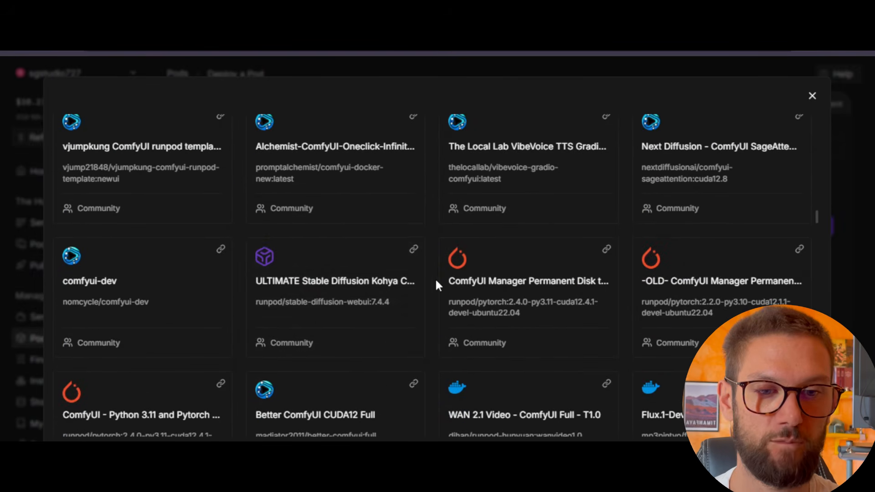
scroll(437, 264, up, 4)
scroll(437, 272, up, 8)
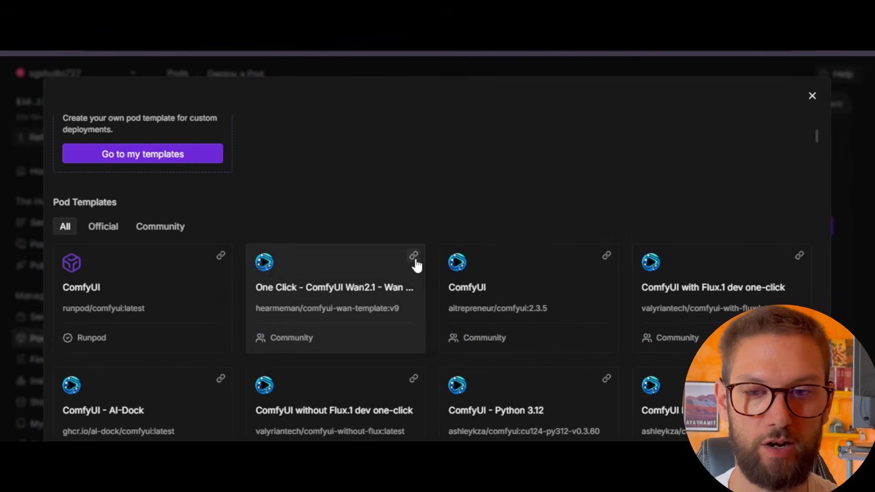
scroll(422, 236, down, 4)
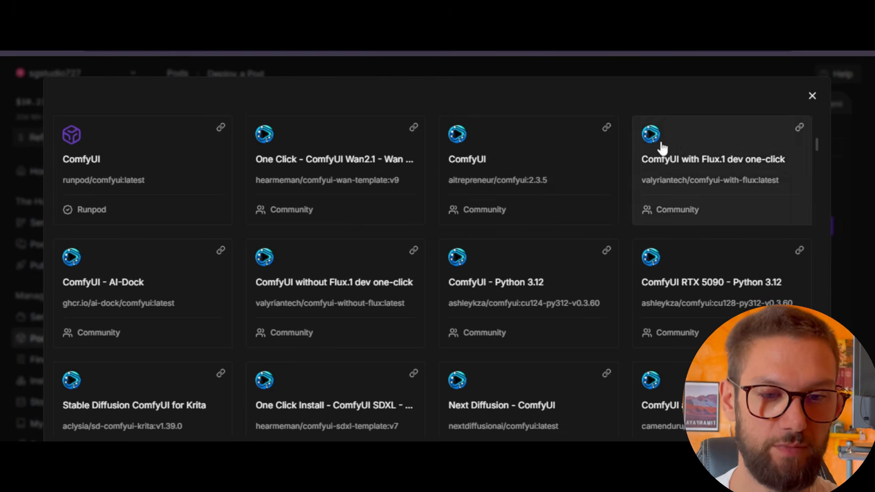
scroll(513, 181, down, 10)
scroll(503, 197, down, 10)
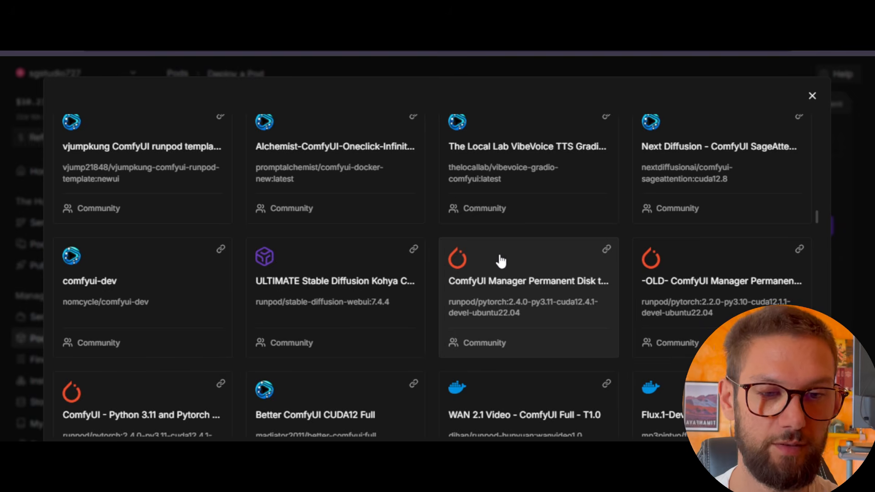
click(515, 265)
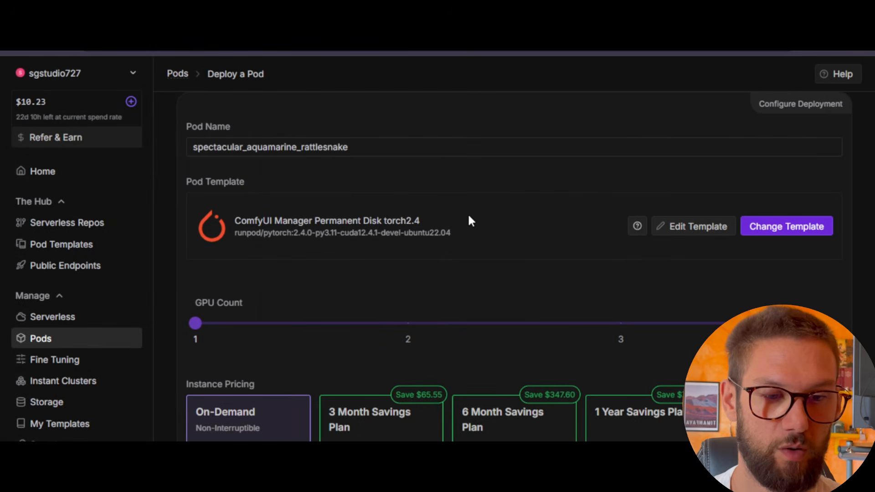
Deploy the pod with on-demand pricing, the ComfyUI Tutorial network volume and Jupyter Notebook enabled.
scroll(283, 299, down, 3)
scroll(410, 273, down, 5)
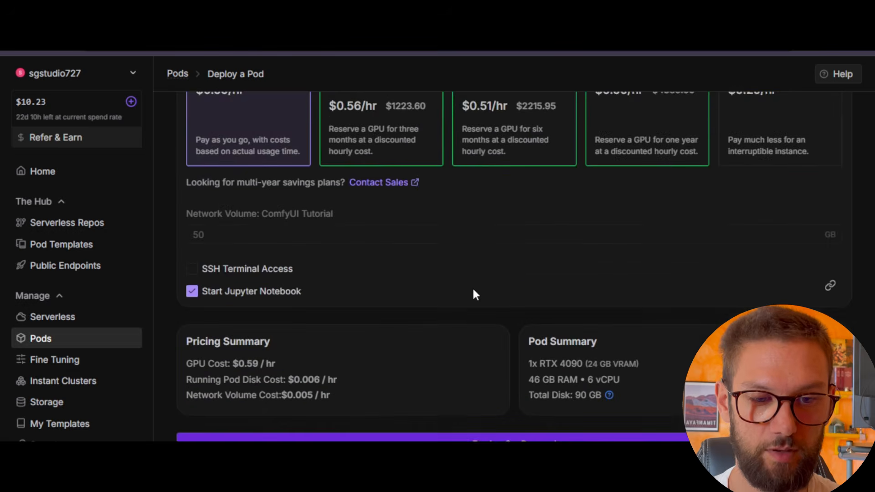
click(517, 438)
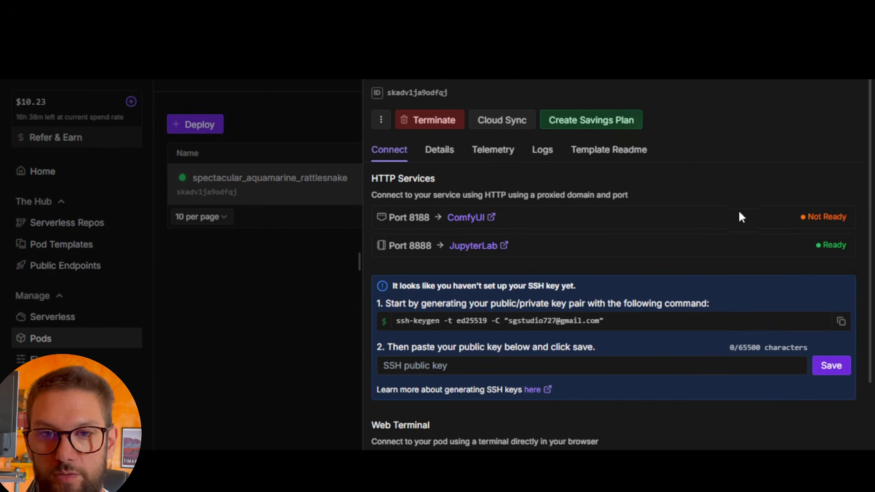
Open the new pod's JupyterLab and run ./run_gpu.sh from the workspace folder in a terminal.
click(496, 245)
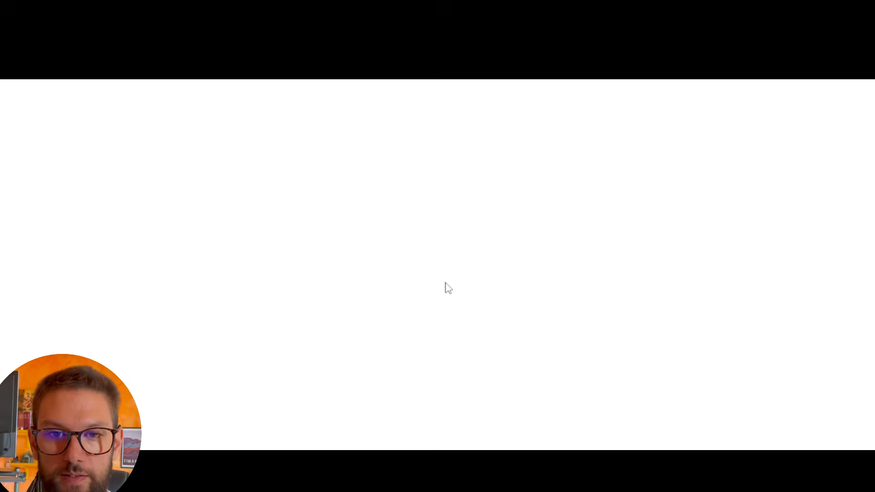
click(293, 422)
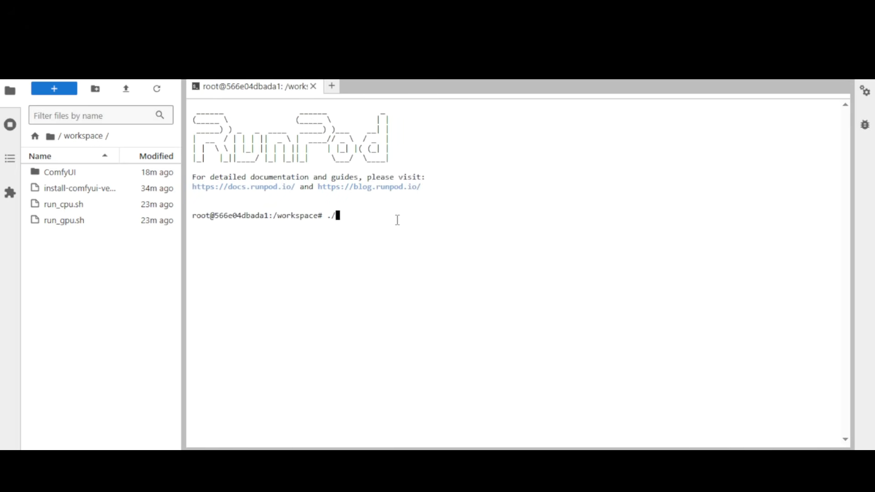
text(./run_gpu.sh)
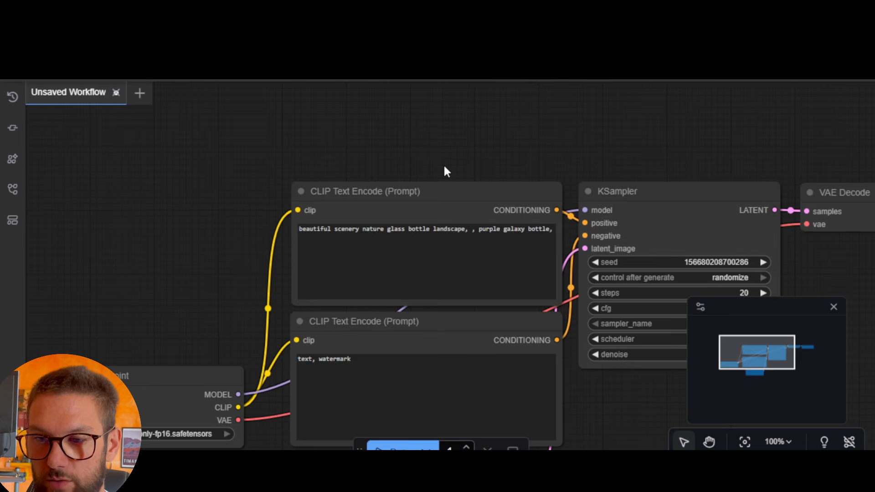
Create a new blank workflow in ComfyUI and check the list of saved workflows.
scroll(441, 171, down, 5)
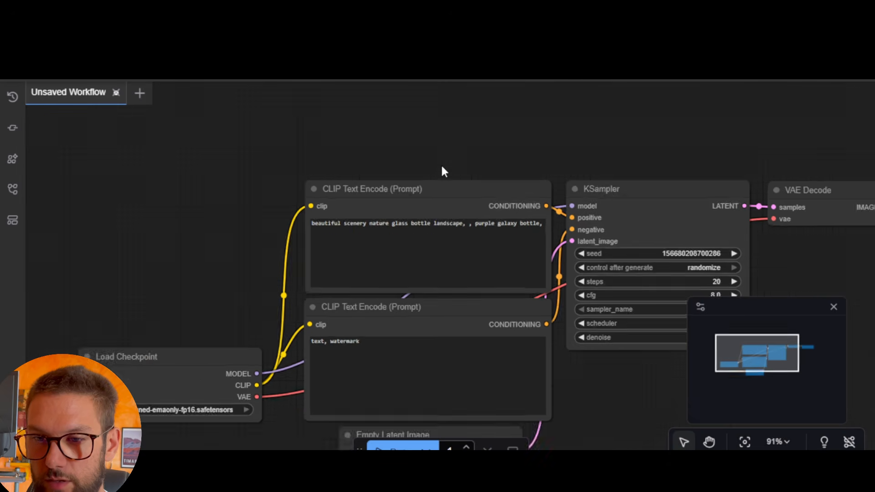
scroll(490, 184, up, 1)
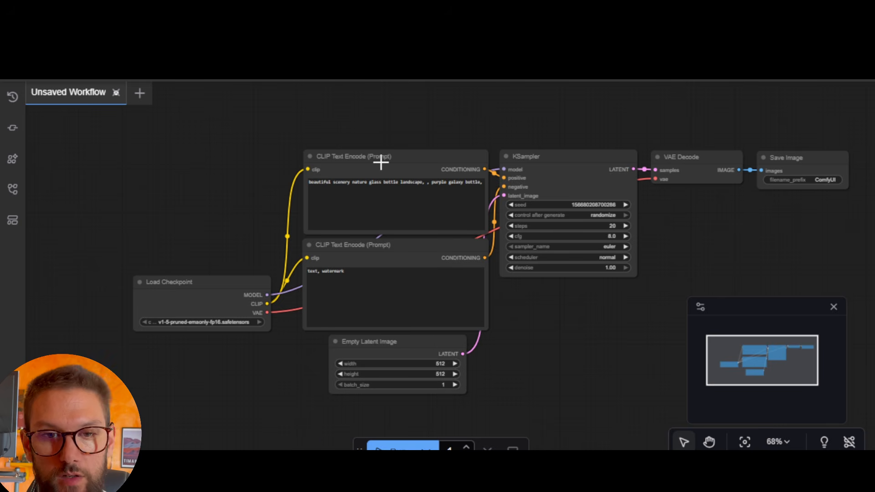
click(140, 93)
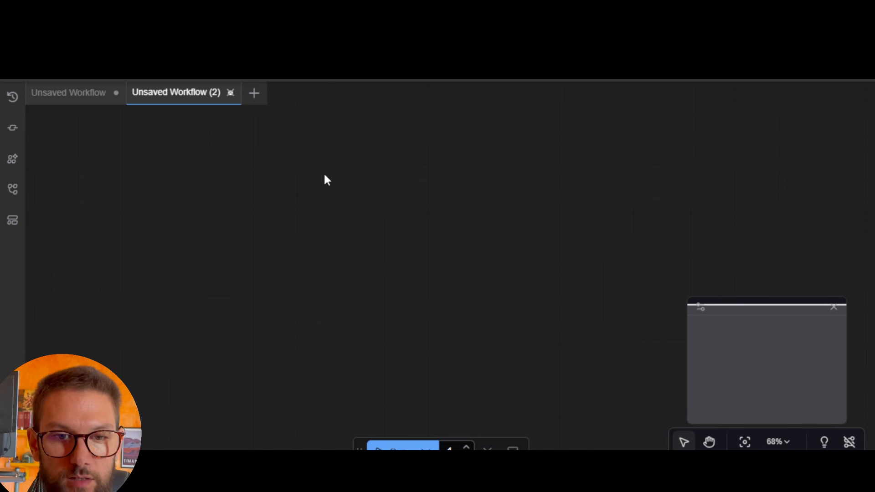
click(14, 191)
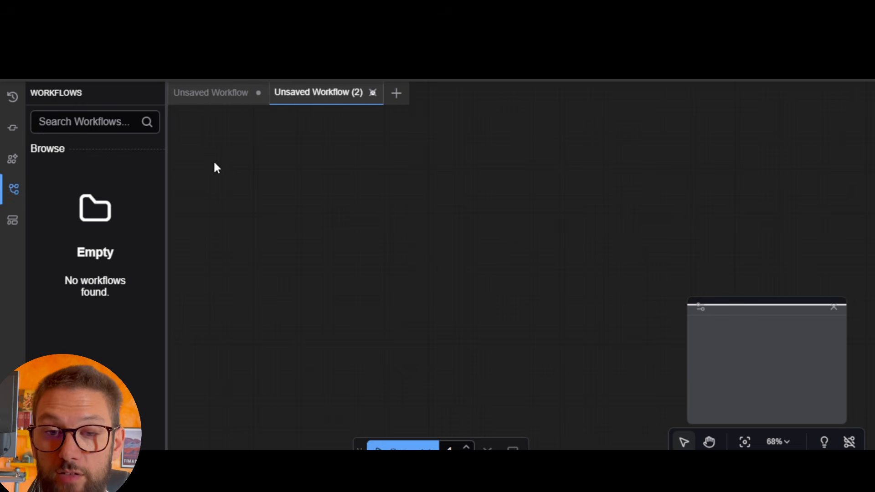
click(15, 190)
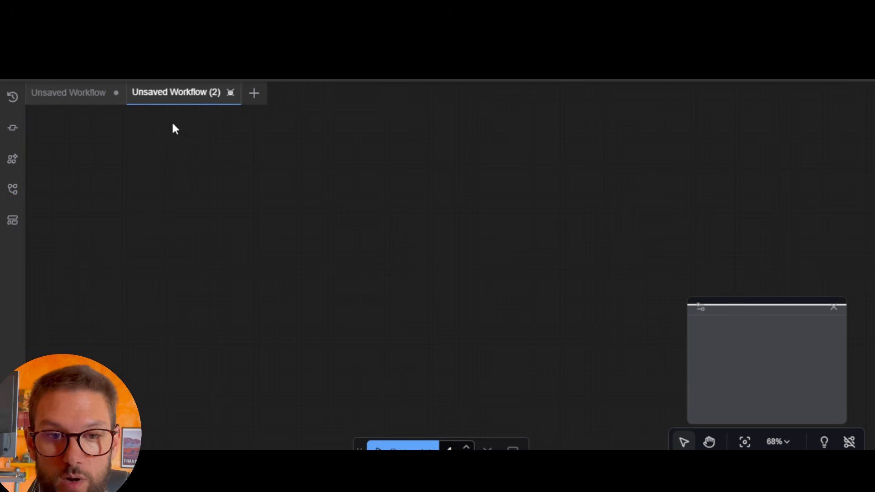
Load the Flux.1 Krea Dev template from the Flux category of the workflow templates.
click(12, 223)
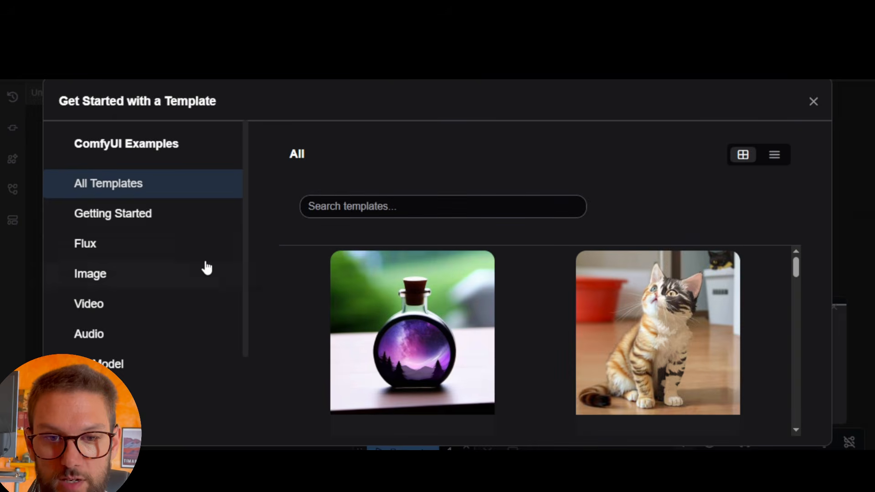
click(159, 251)
scroll(567, 304, down, 10)
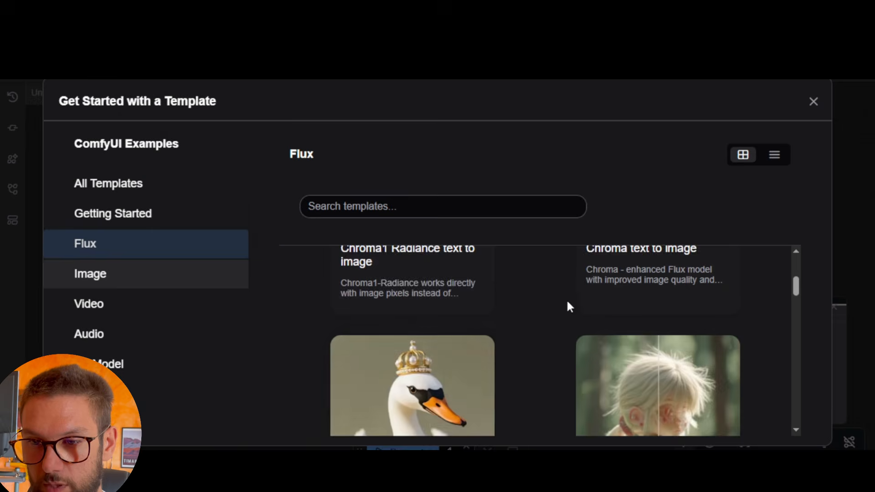
scroll(552, 305, down, 3)
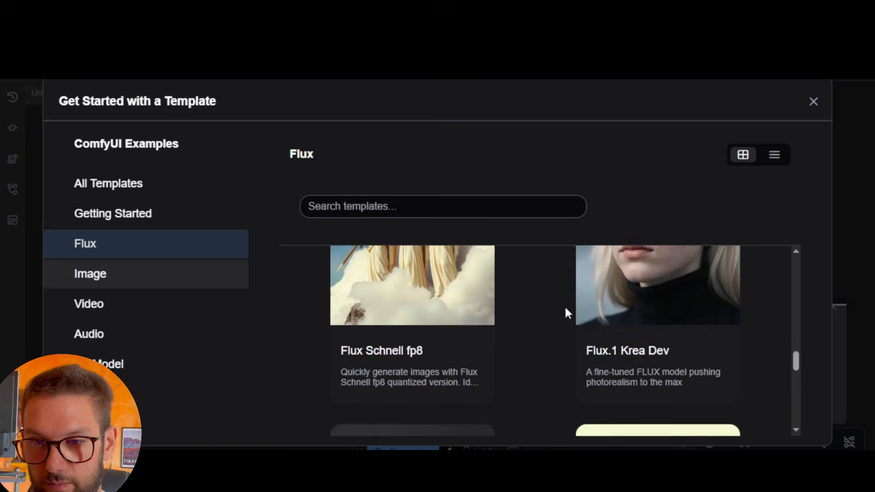
click(637, 314)
Hide the minimap and run the flux1_krea_dev workflow with its default prompt and settings.
scroll(548, 213, down, 1)
drag(594, 142, 539, 72)
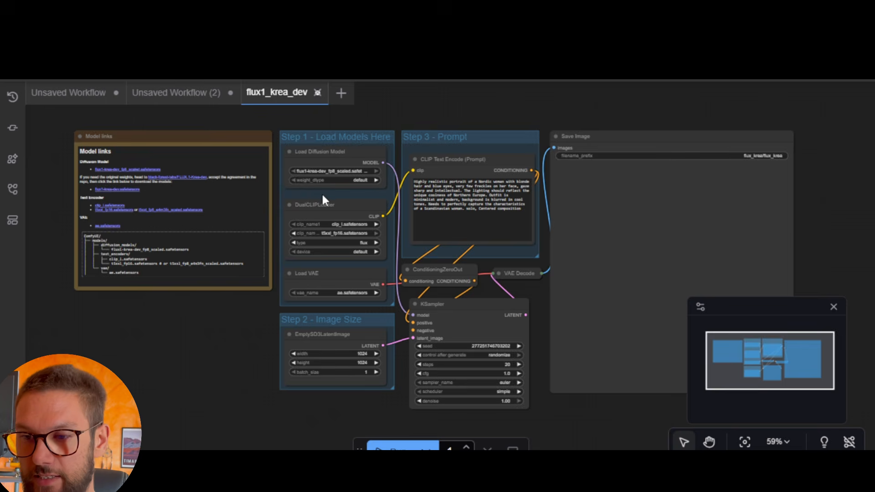
scroll(321, 193, up, 1)
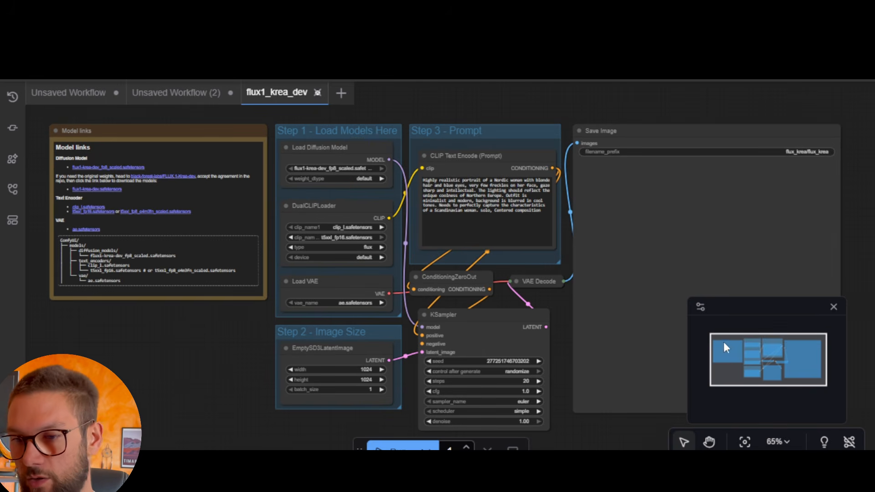
click(833, 308)
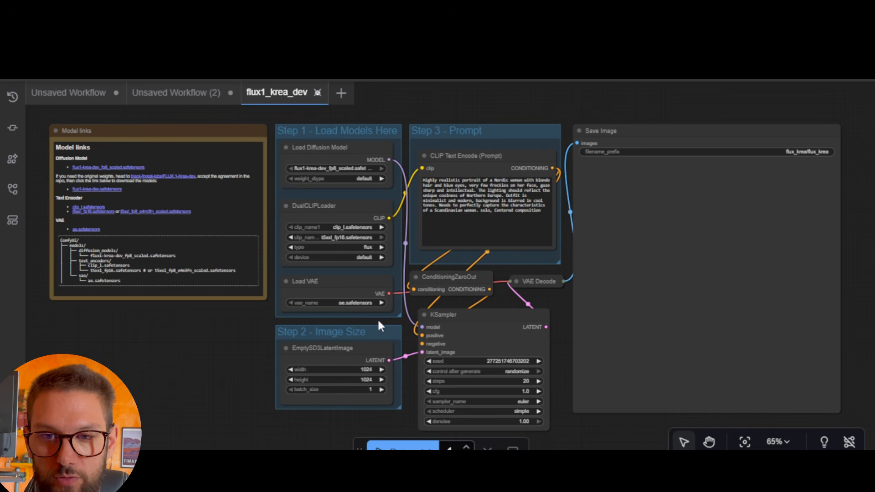
key(ctrl+Return)
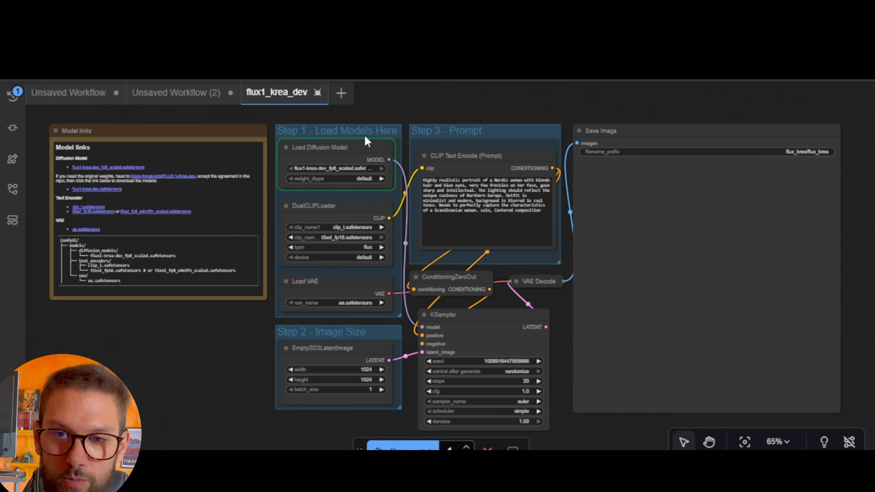
Follow the run through the Load Diffusion Model, KSampler and VAE Decode nodes, and inspect the generated portrait in the Save Image node.
scroll(322, 172, up, 5)
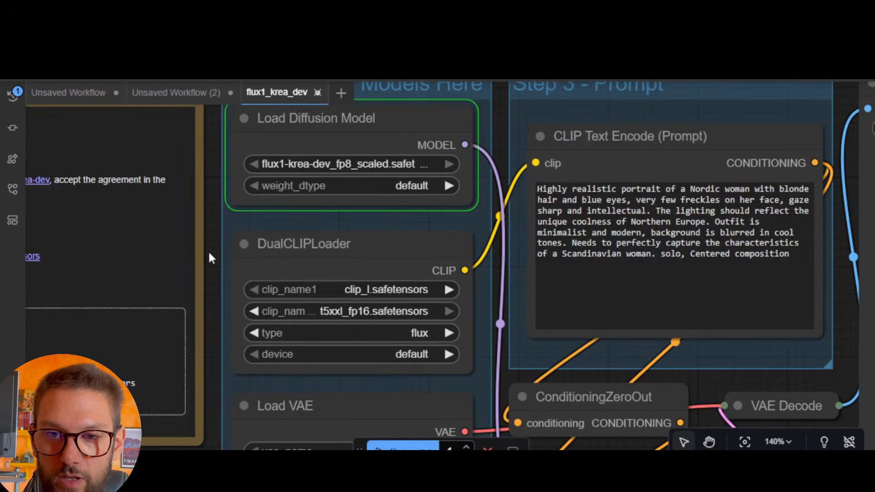
drag(209, 253, 209, 289)
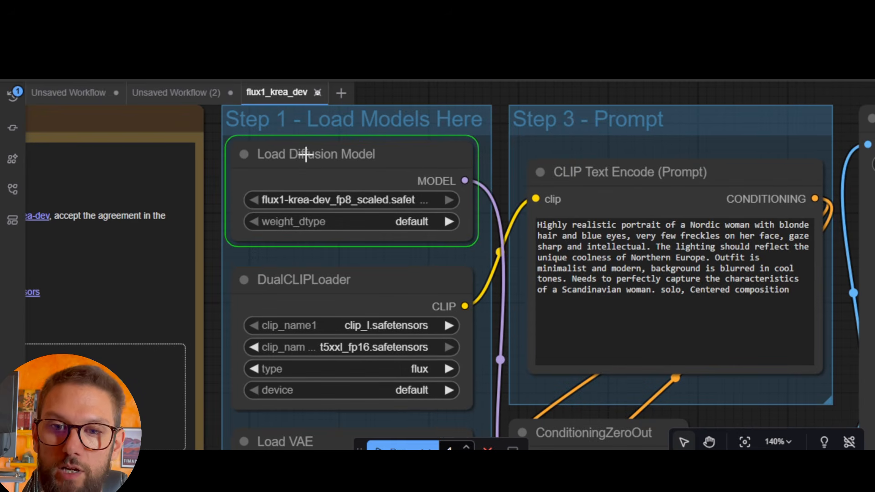
scroll(223, 203, down, 4)
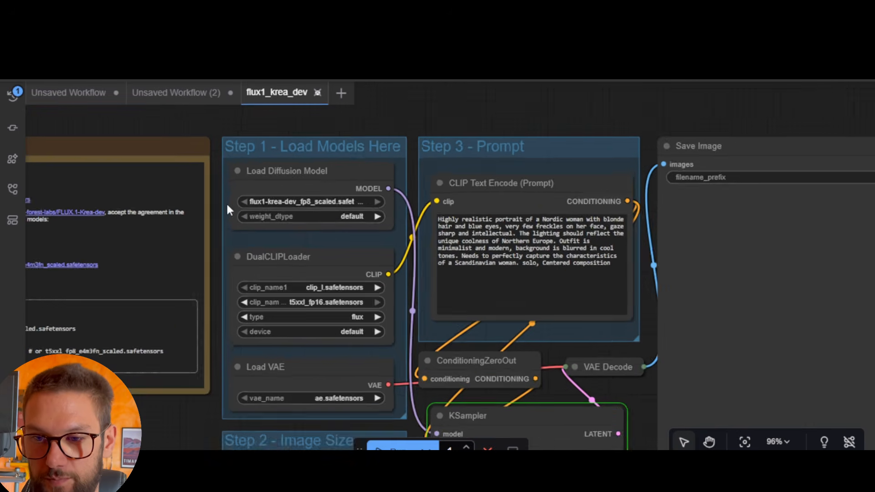
scroll(226, 201, down, 2)
drag(571, 296, 573, 213)
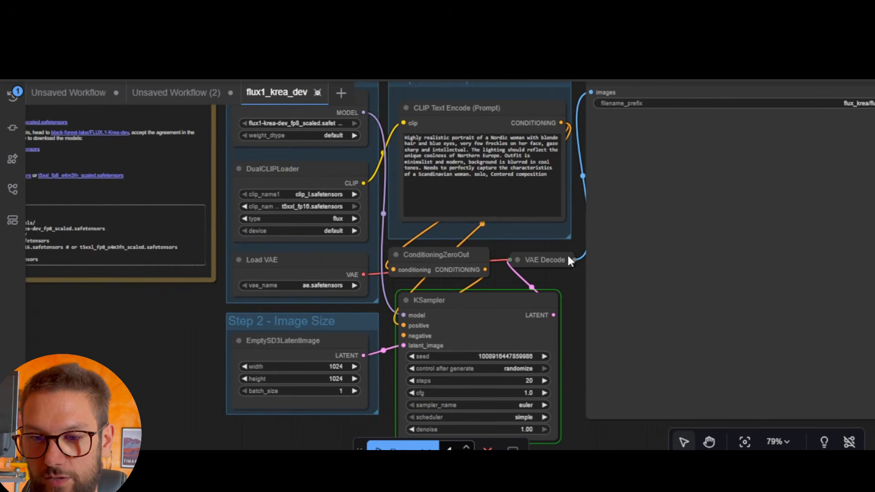
scroll(567, 262, down, 1)
scroll(519, 280, down, 2)
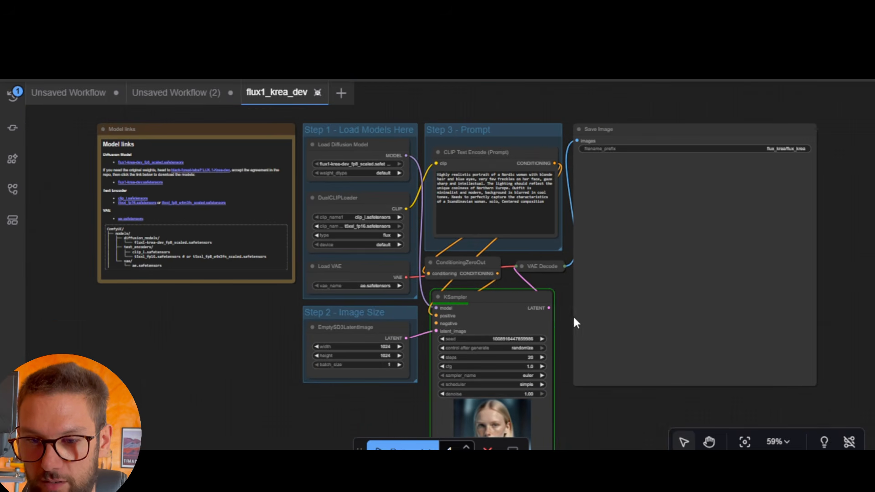
drag(573, 315, 567, 292)
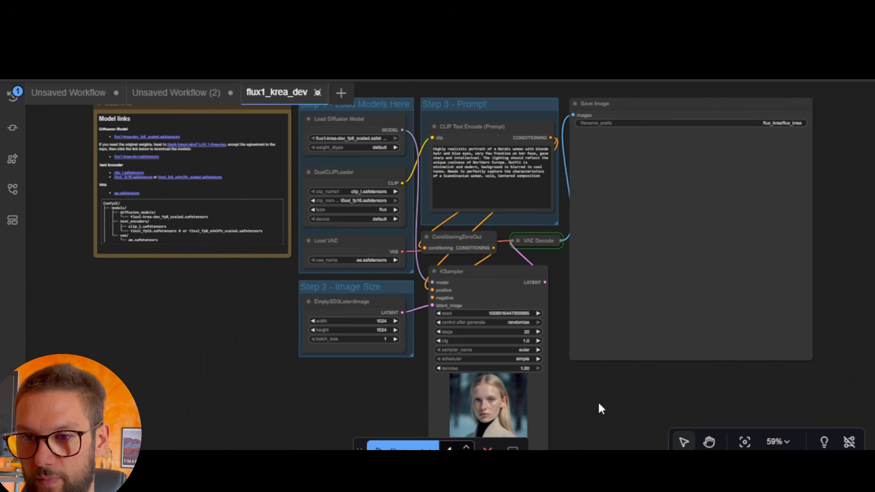
scroll(838, 246, up, 6)
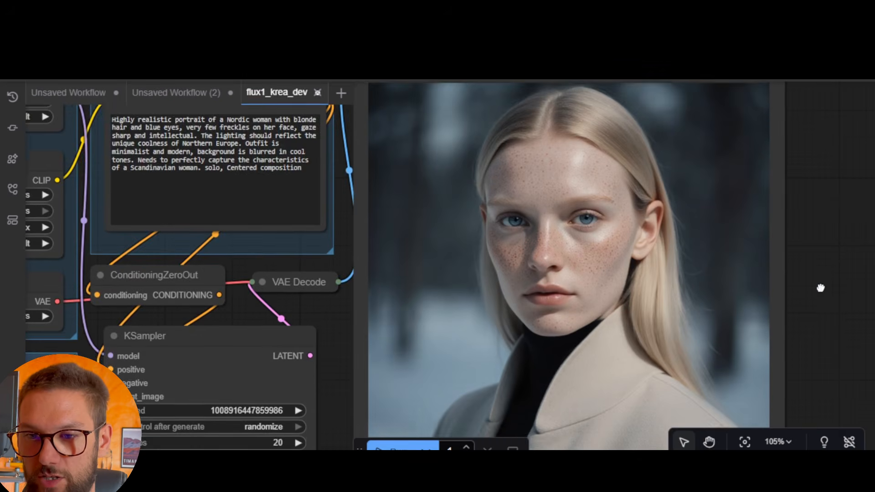
drag(820, 288, 823, 258)
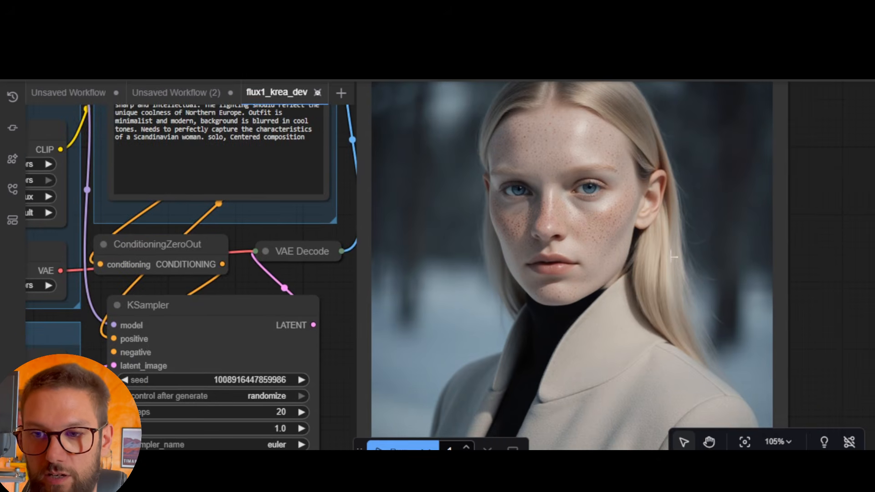
Replace the CLIP Text Encode prompt with an ultra realistic portrait of a 25-year-old, green-eyed woman with long red hair, sitting on a camping chair in a lush forest.
scroll(784, 221, down, 1)
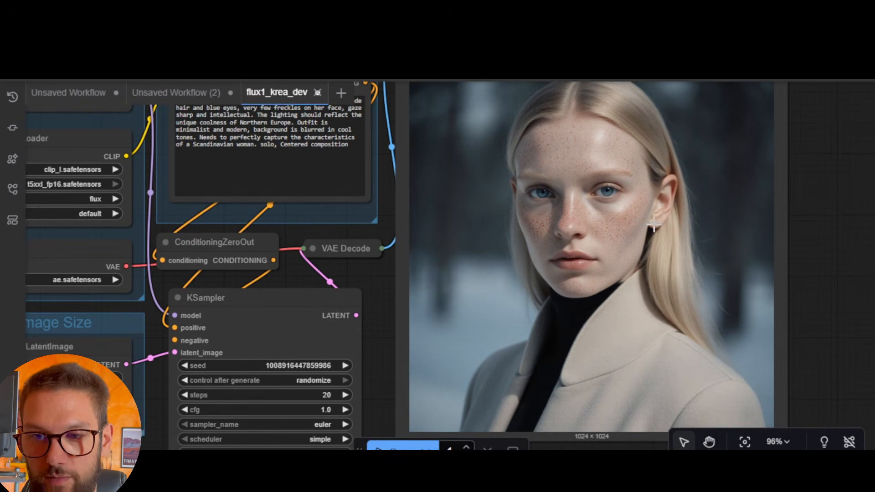
scroll(647, 225, down, 2)
scroll(583, 248, down, 2)
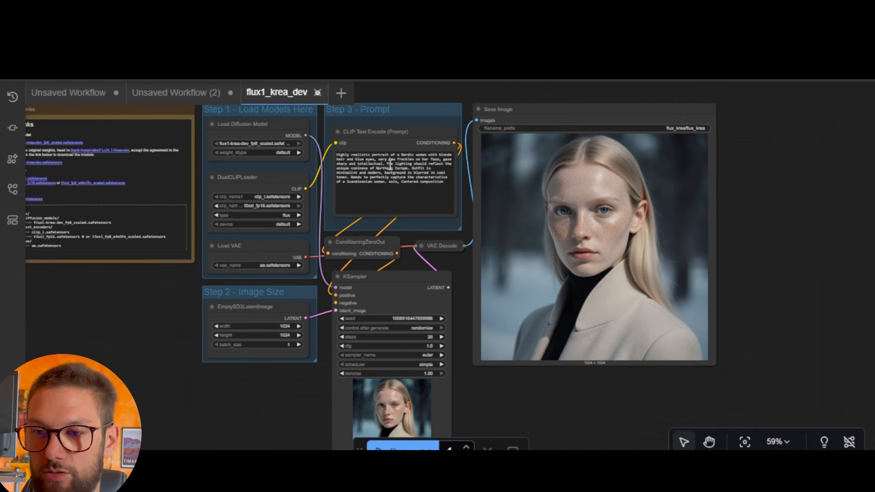
drag(742, 260, 782, 265)
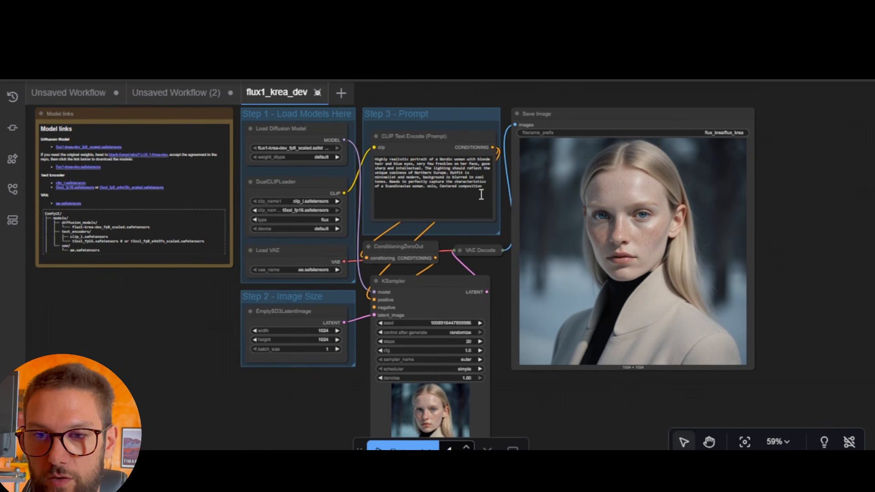
scroll(481, 194, up, 5)
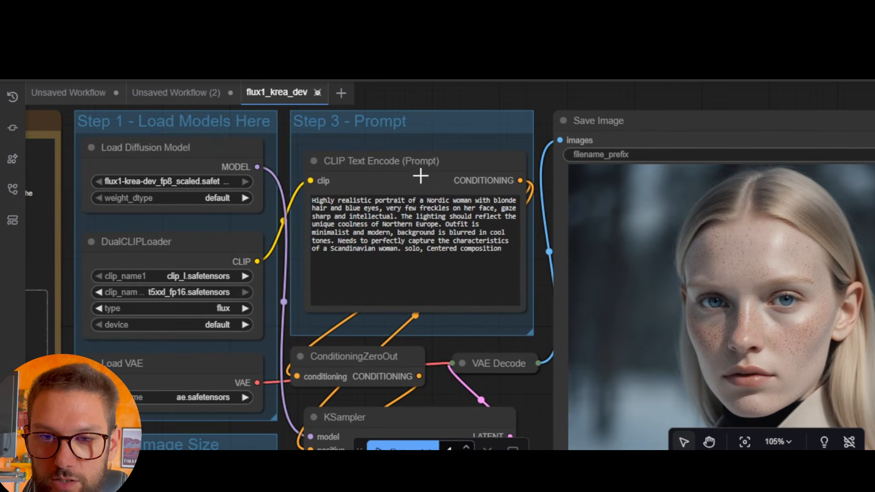
click(326, 204)
key(ctrl+a)
key(BackSpace)
text(ultra realistic portrait of a beautiful 25-year-old woman with long red hair, green eyes, light freckles on her face, and a seductive smile. She is sitting on a camping chair in a lush forest, with a backpack on the ground at her feet. She is wearing a seductive yet adventurous explorer outfit, fitted to her body, slightly rugged but stylish, evoking a wild and free spirit. The atmosphere is natural, cinematic lighting, detailed textures, high-resolution skin details, natural shadows, forest background depth of field.)
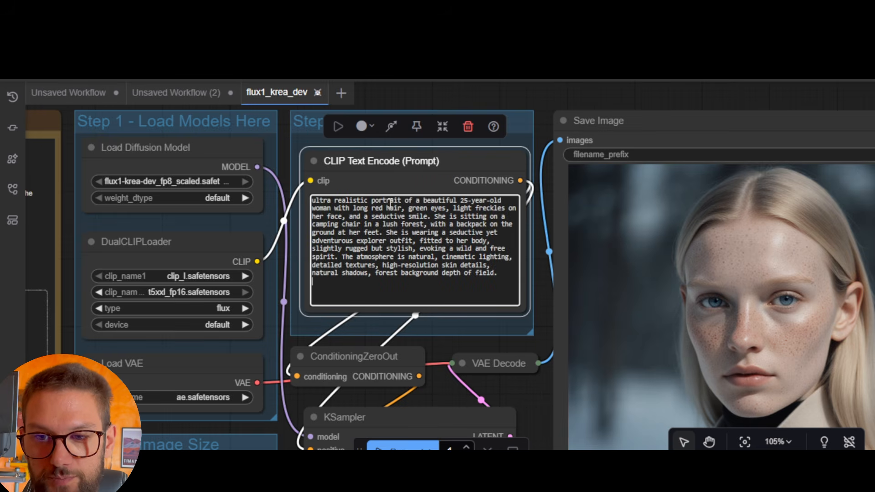
Run the flux1_krea_dev workflow with the new portrait prompt.
scroll(539, 216, down, 4)
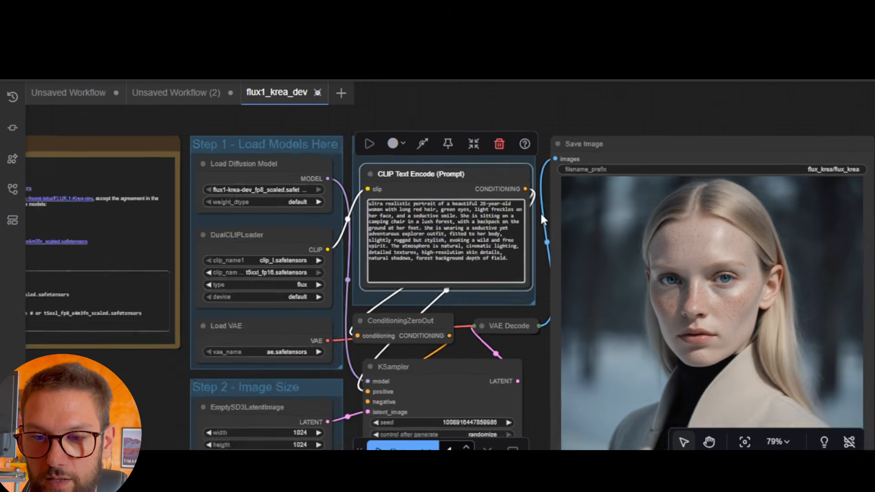
drag(530, 353, 537, 307)
key(ctrl+Return)
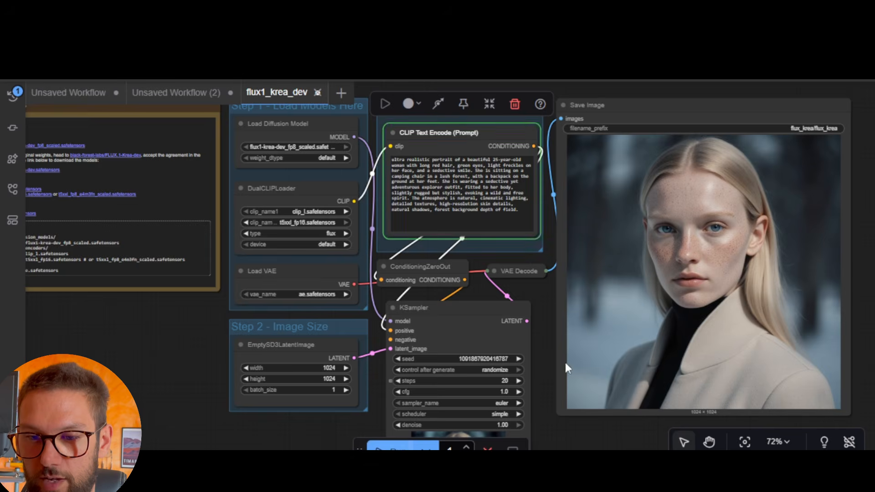
scroll(812, 226, down, 1)
scroll(554, 376, down, 1)
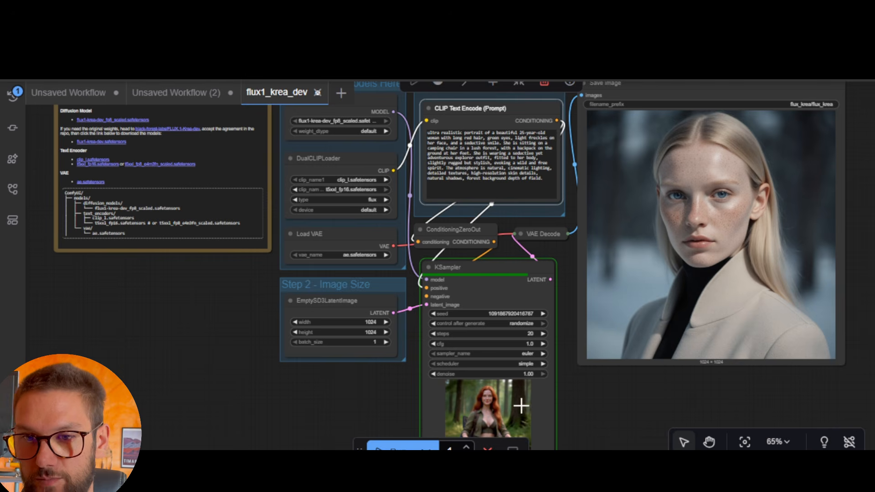
Follow the run through the KSampler and VAE Decode nodes and examine the generated forest portrait in the Save Image node.
scroll(862, 280, up, 3)
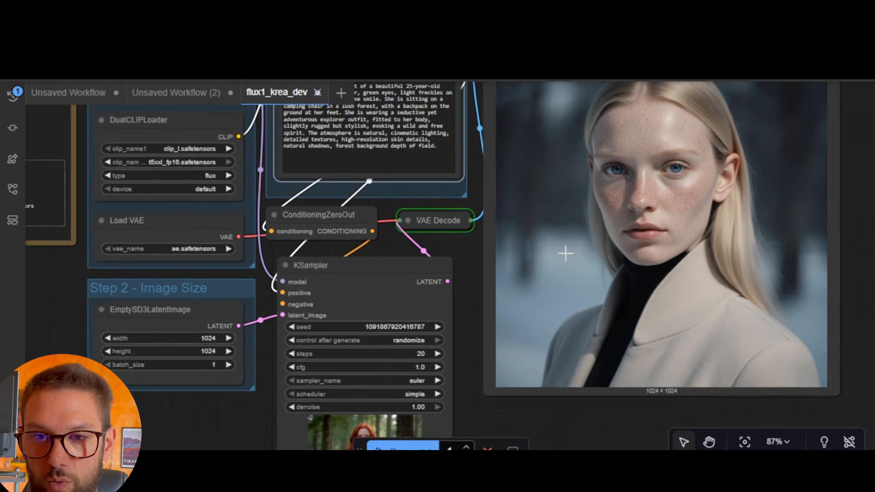
scroll(467, 312, up, 2)
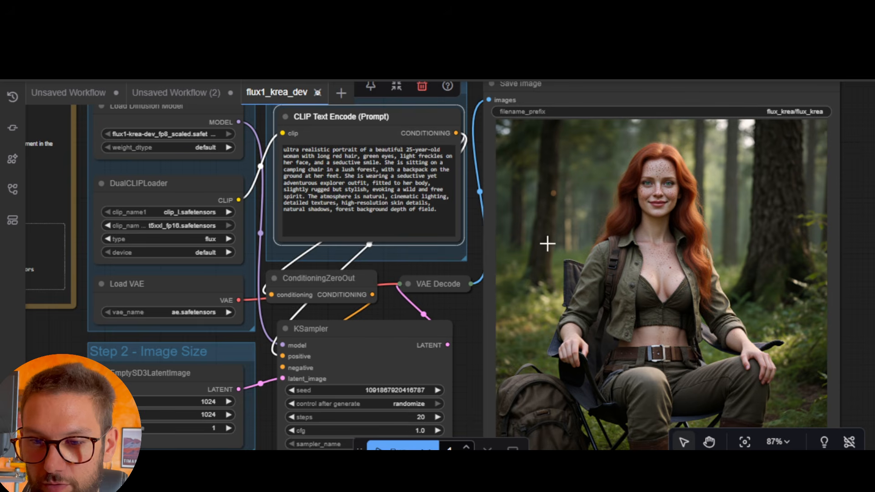
click(543, 316)
drag(524, 218, 522, 279)
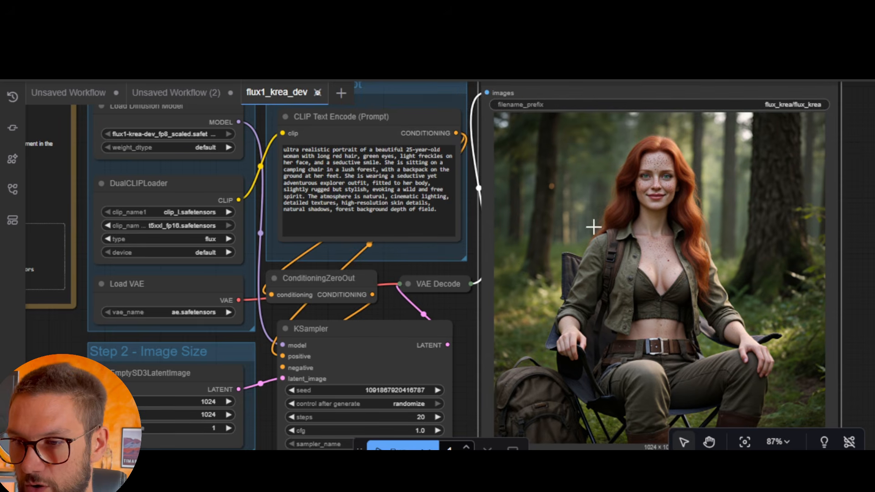
scroll(834, 278, up, 5)
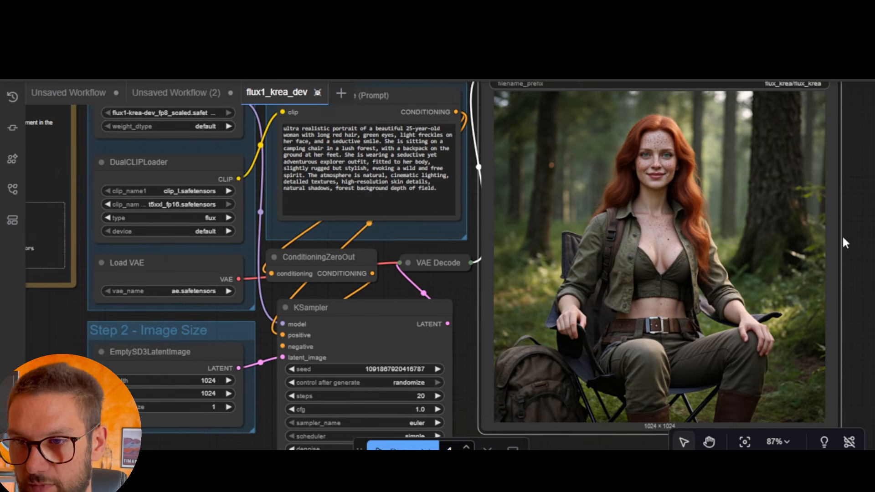
scroll(798, 219, down, 7)
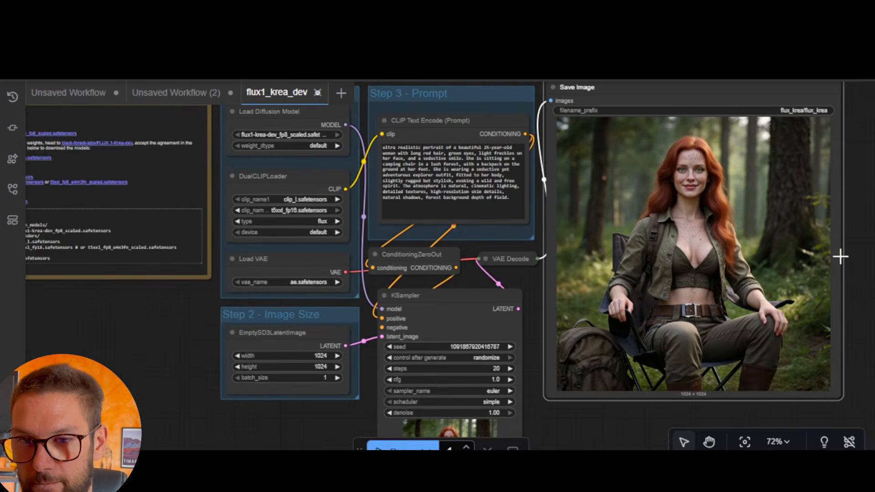
drag(850, 252, 815, 261)
scroll(455, 210, down, 3)
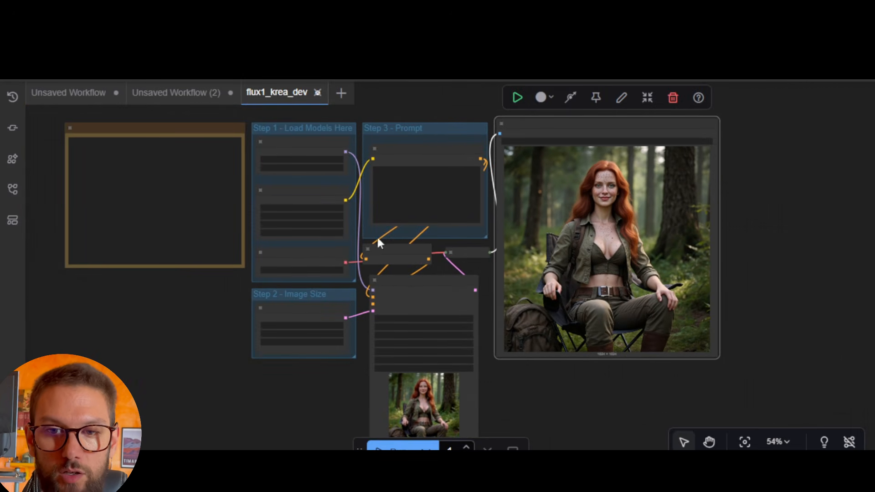
scroll(378, 240, up, 2)
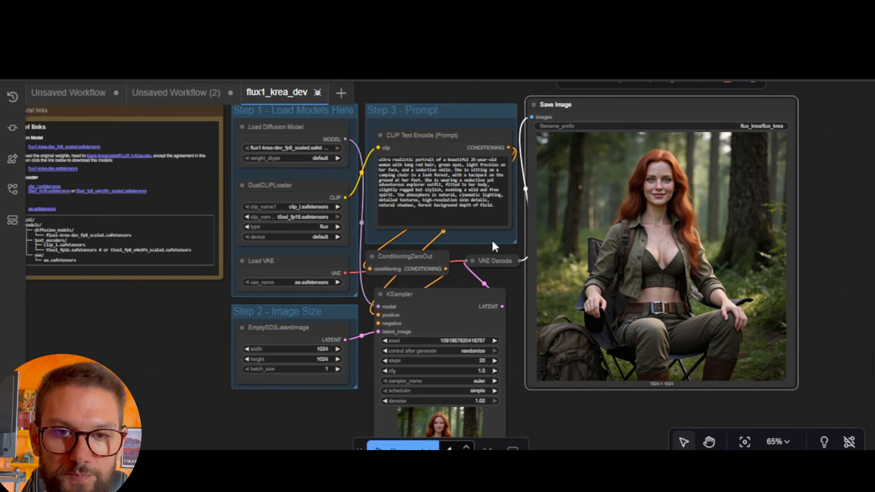
Save the workflow under the filename Flux Krea and check the list of saved workflows for it.
right_click(106, 81)
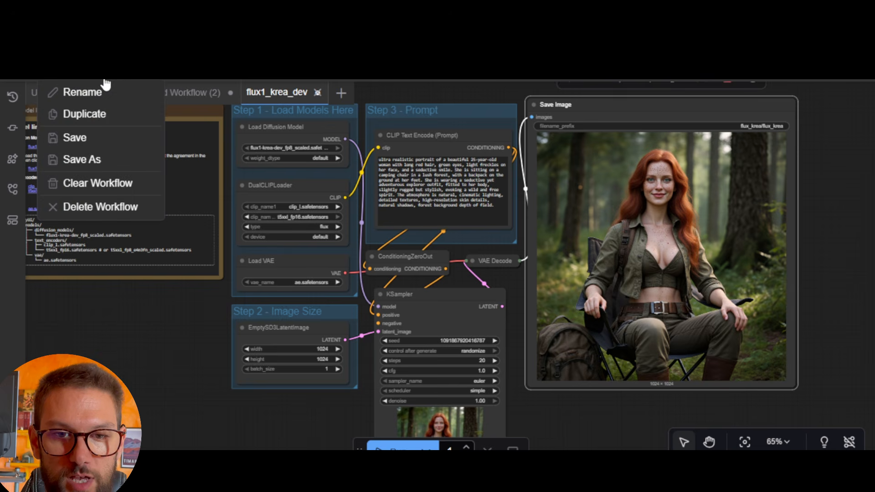
click(91, 143)
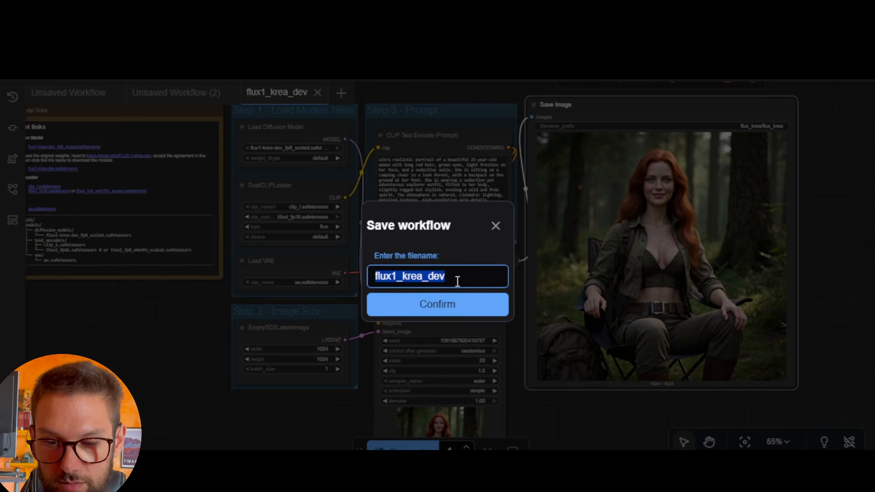
text(Fu)
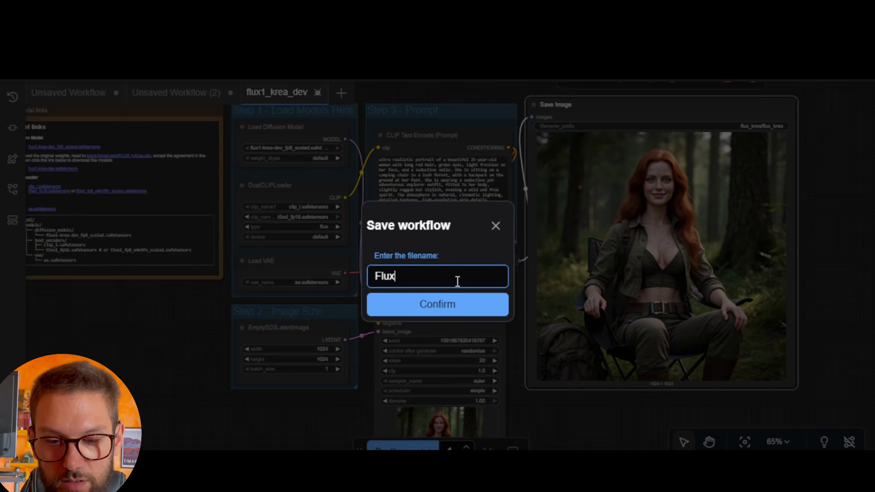
text(ux Kra)
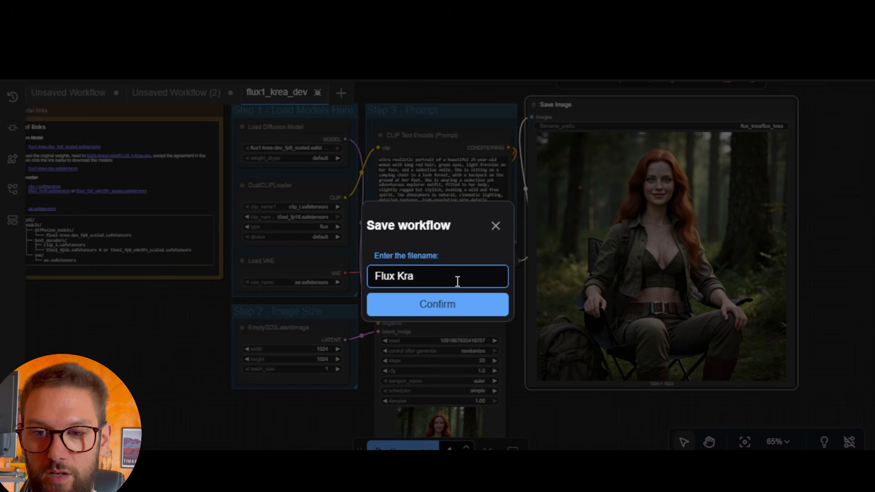
text(a)
click(457, 304)
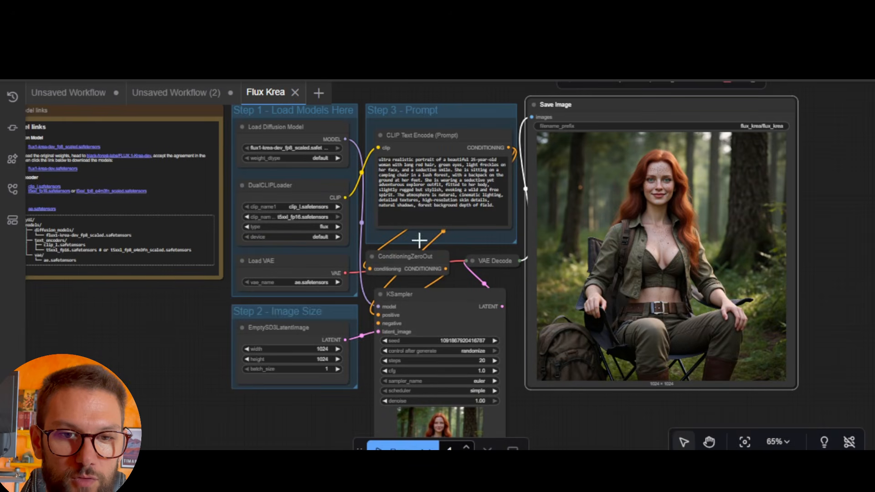
click(14, 195)
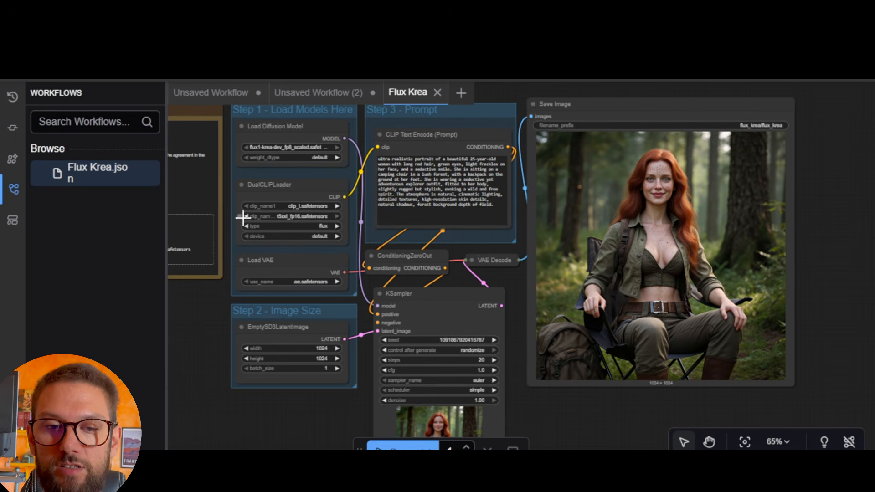
click(13, 189)
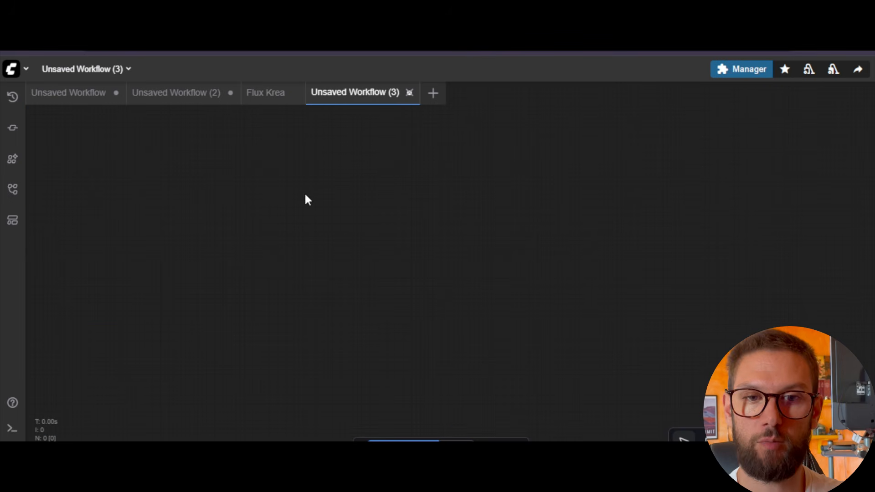
Load the Flux Kontext Dev Image Edit template from the Flux category of the workflow templates.
click(11, 222)
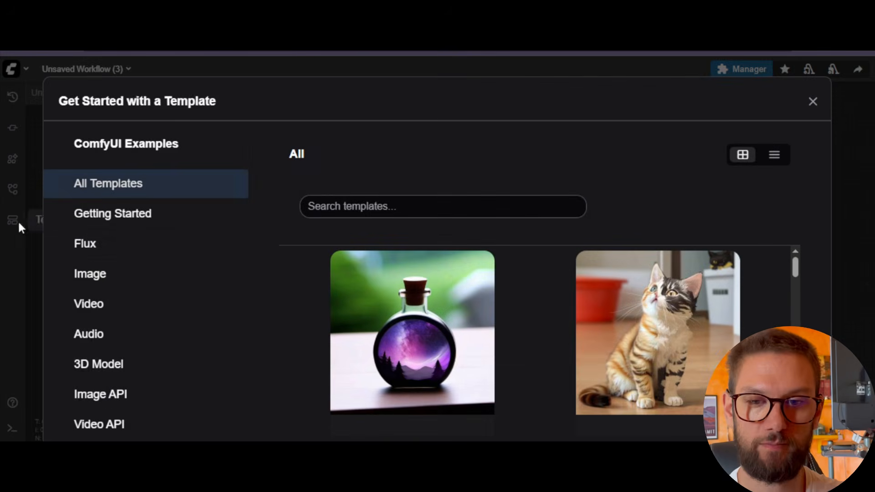
click(172, 247)
scroll(549, 288, down, 10)
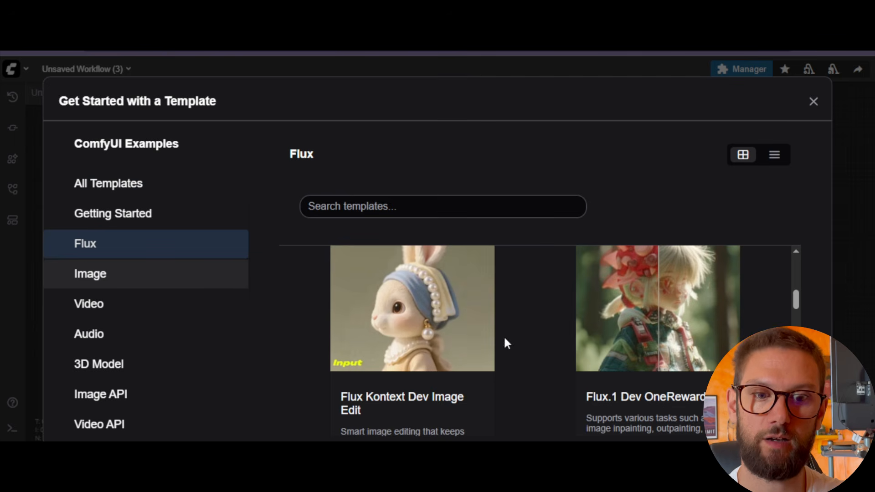
click(400, 383)
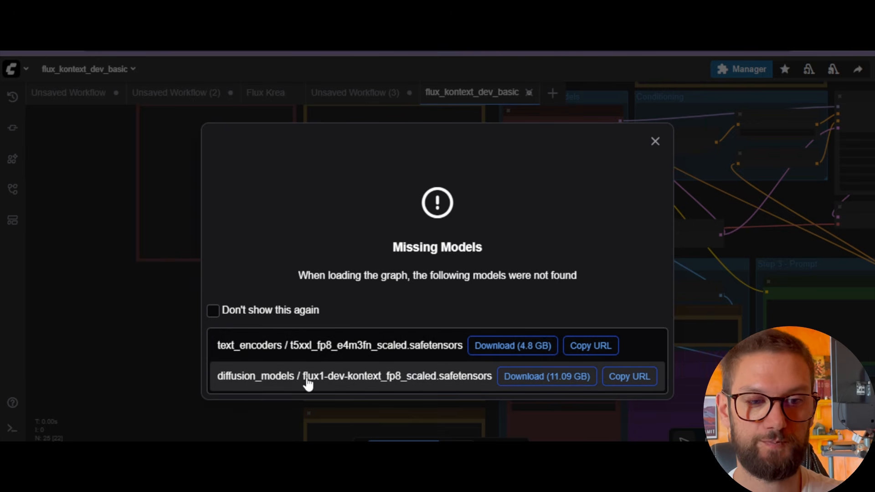
Copy the URL of the missing t5xxl_fp8_e4m3fn_scaled.safetensors model, switch to JupyterLab and open the ComfyUI/models/text_encoders folder with a new launcher.
click(592, 352)
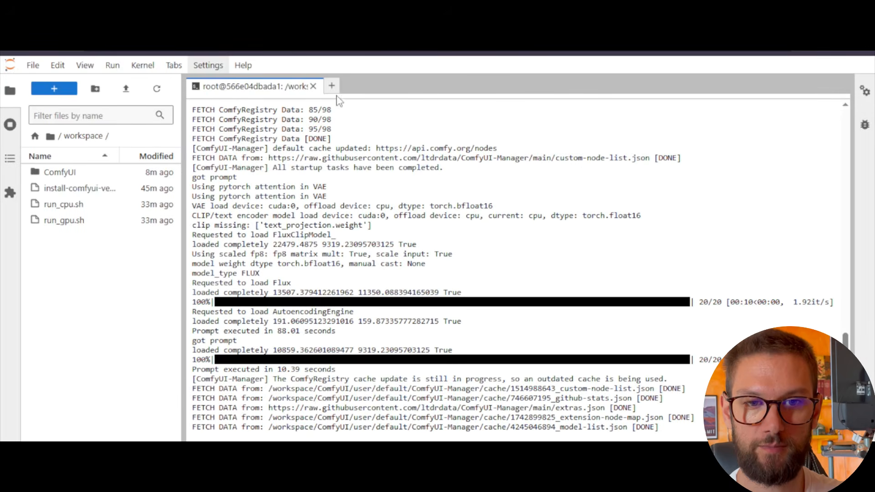
click(332, 87)
double_click(64, 173)
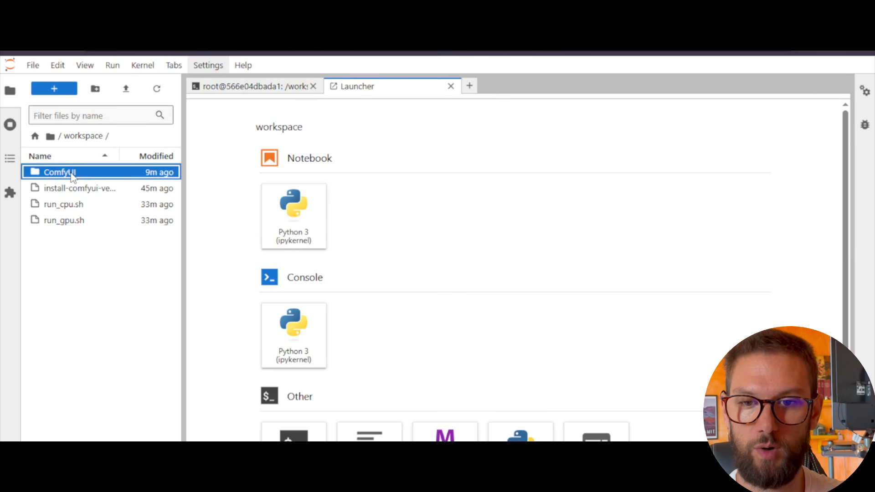
double_click(59, 364)
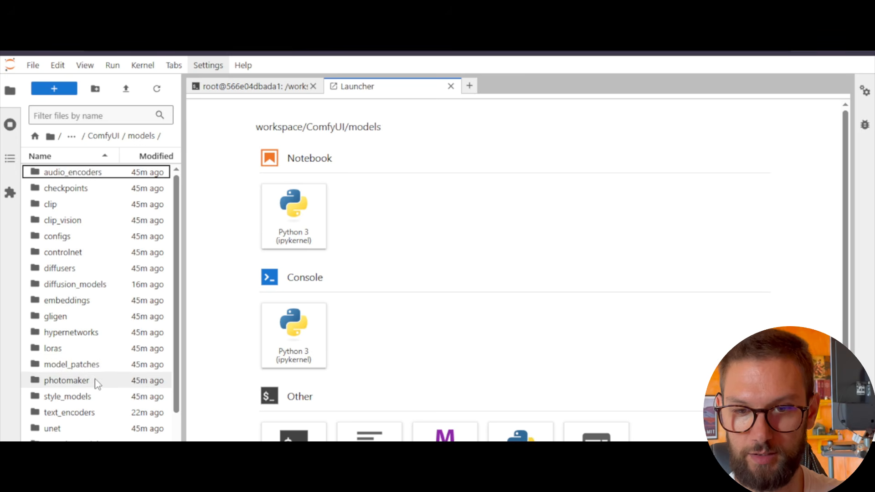
double_click(87, 414)
scroll(384, 371, down, 1)
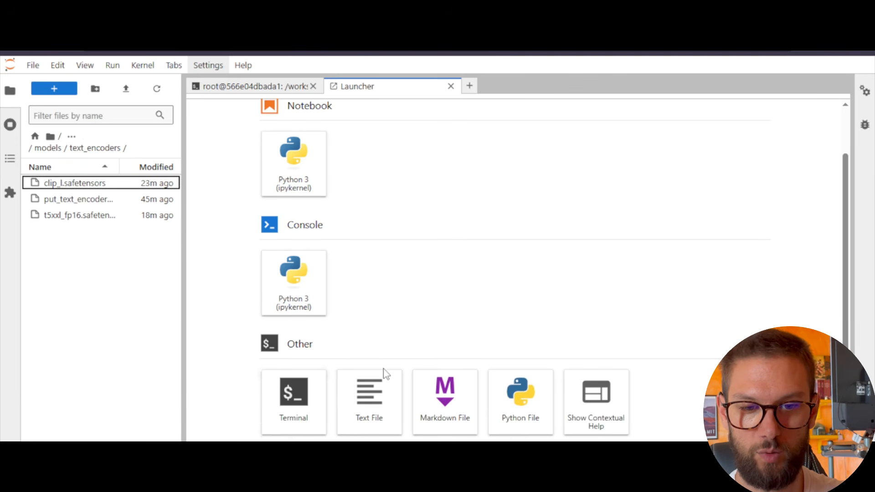
Open a terminal in the text_encoders folder and download t5xxl_fp8_e4m3fn_scaled.safetensors with wget and the copied URL, allowing clipboard access.
click(279, 415)
text(w)
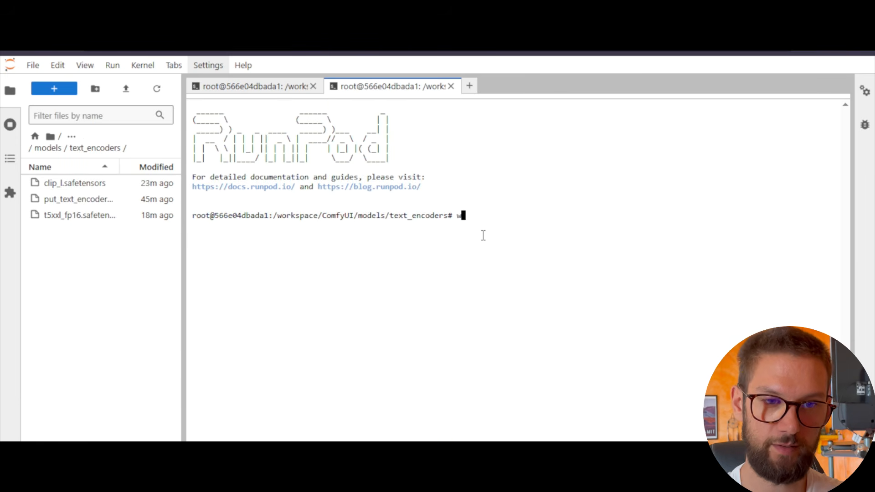
text(get)
right_click(488, 213)
click(510, 232)
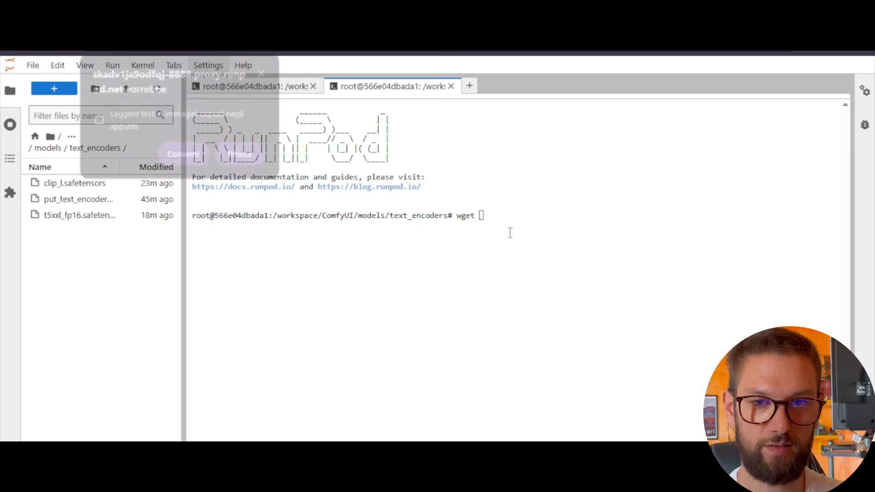
click(182, 155)
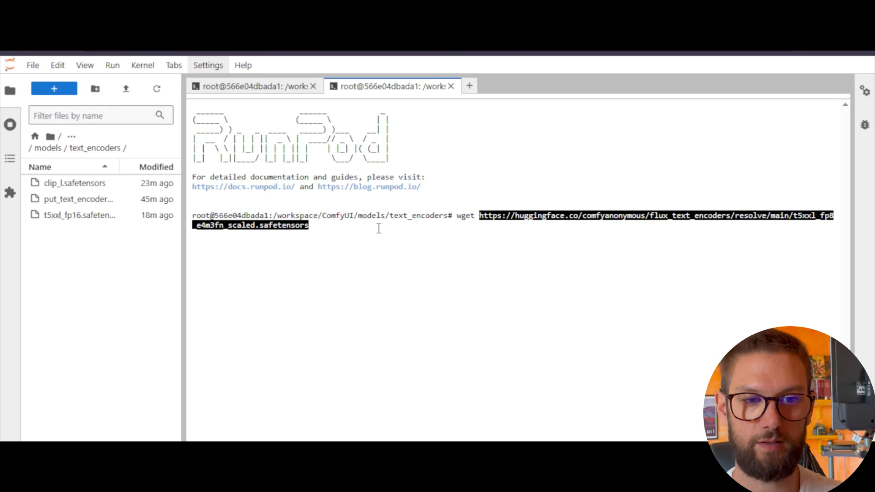
key(Return)
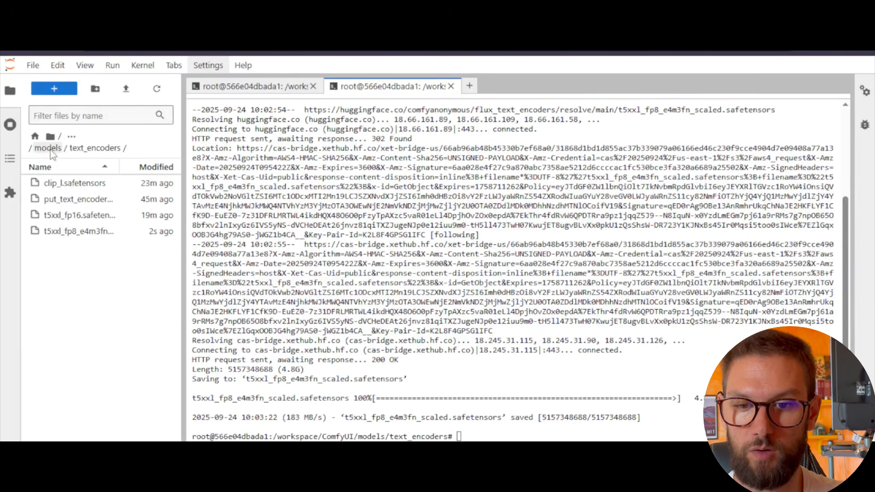
Copy the URL of the missing flux1-dev-kontext_fp8_scaled.safetensors model in ComfyUI and open the models/diffusion_models folder in JupyterLab.
click(49, 149)
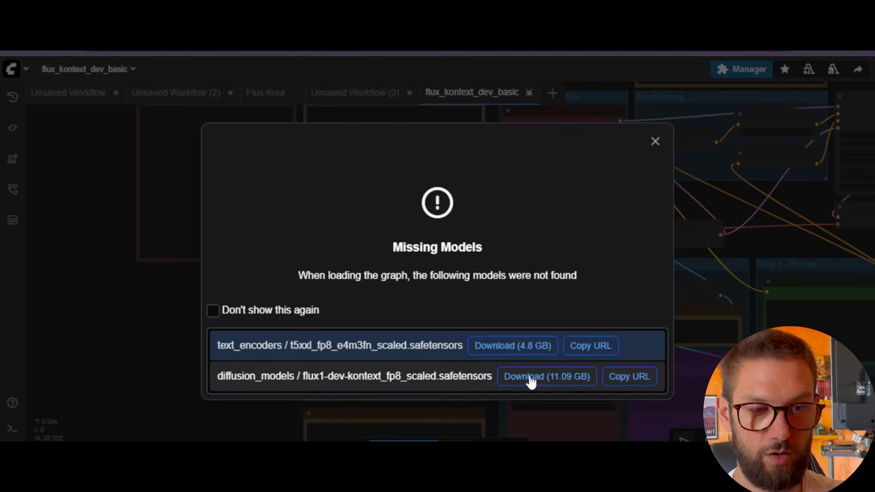
click(617, 387)
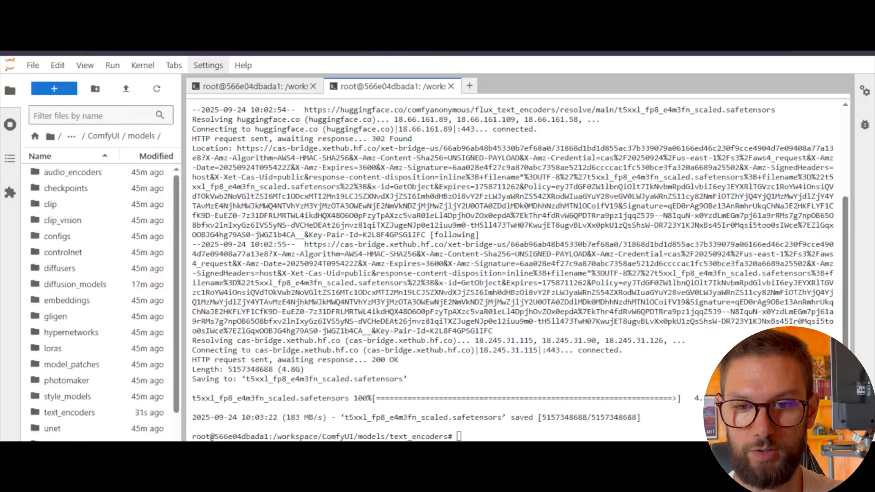
double_click(97, 283)
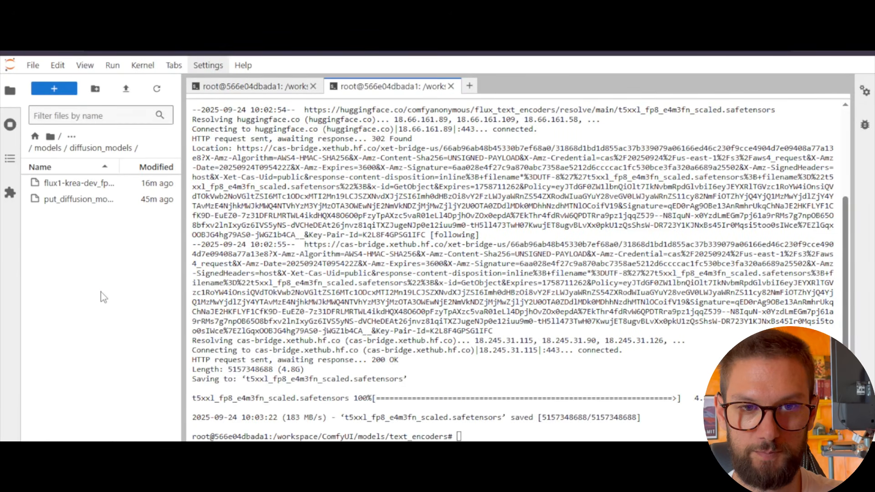
Close the old text_encoders terminal, open one in diffusion_models and download flux1-dev-kontext_fp8_scaled.safetensors with wget and the copied URL.
click(469, 86)
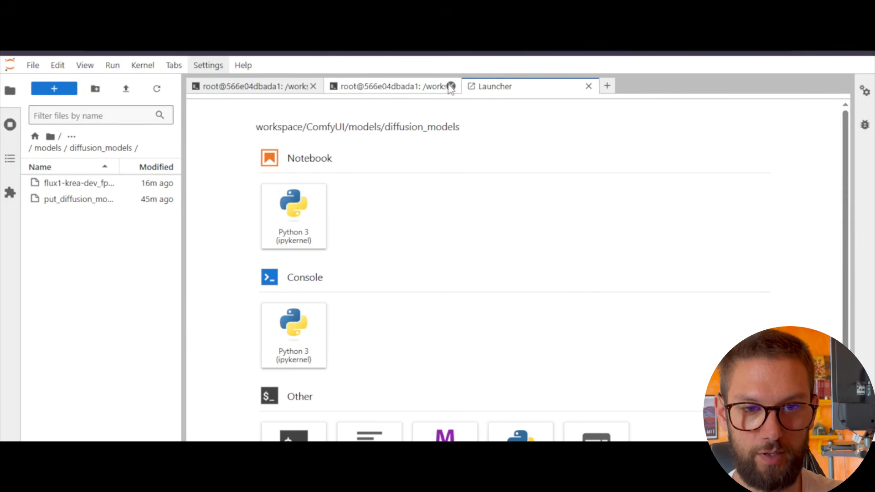
click(451, 86)
scroll(379, 193, down, 1)
click(287, 405)
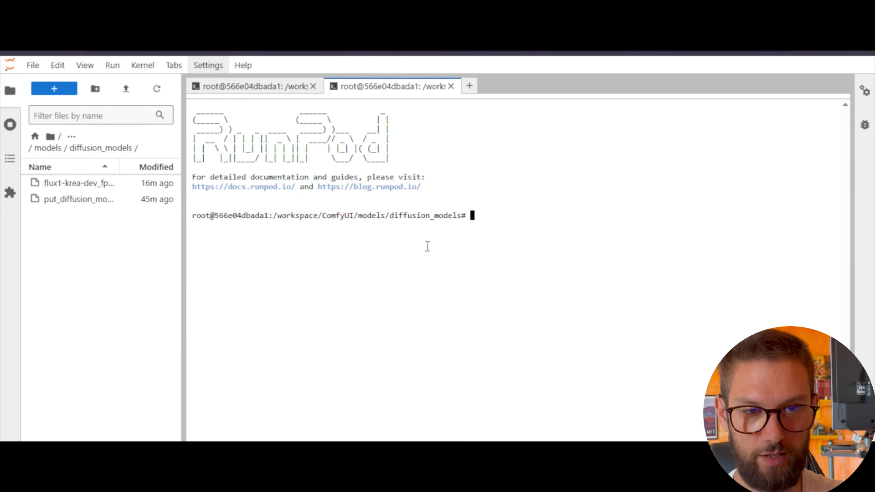
text(wget)
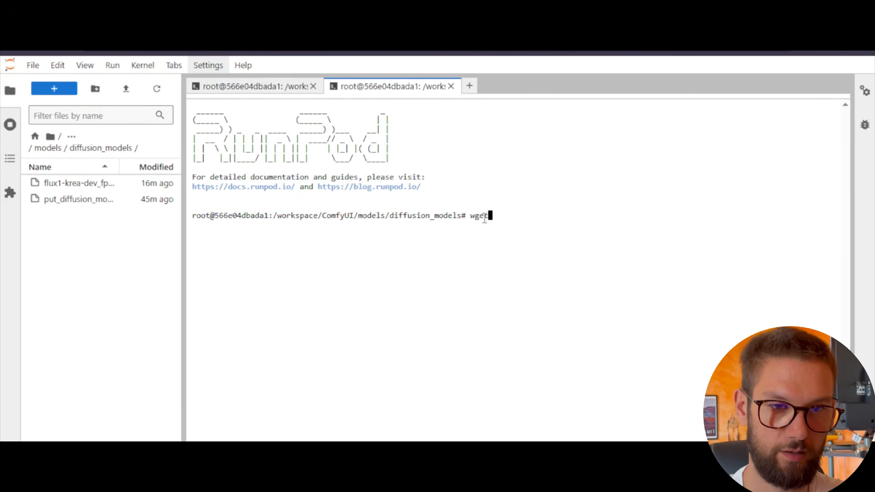
right_click(493, 216)
click(520, 238)
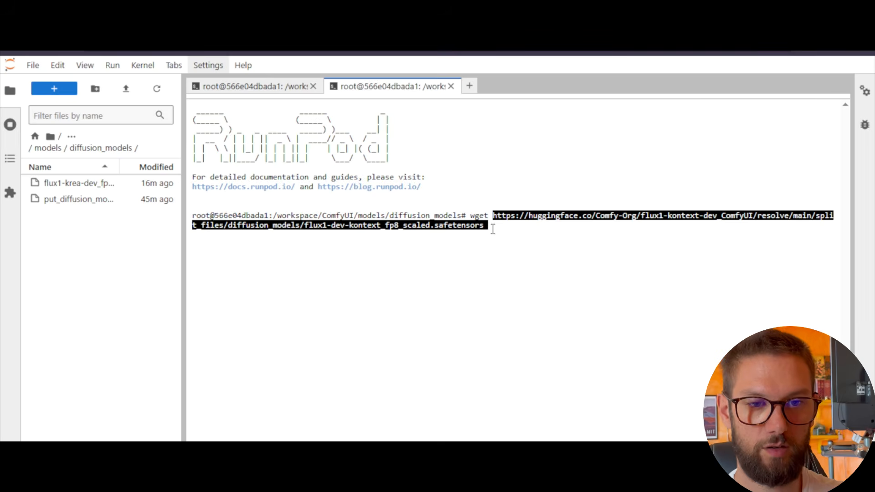
key(Return)
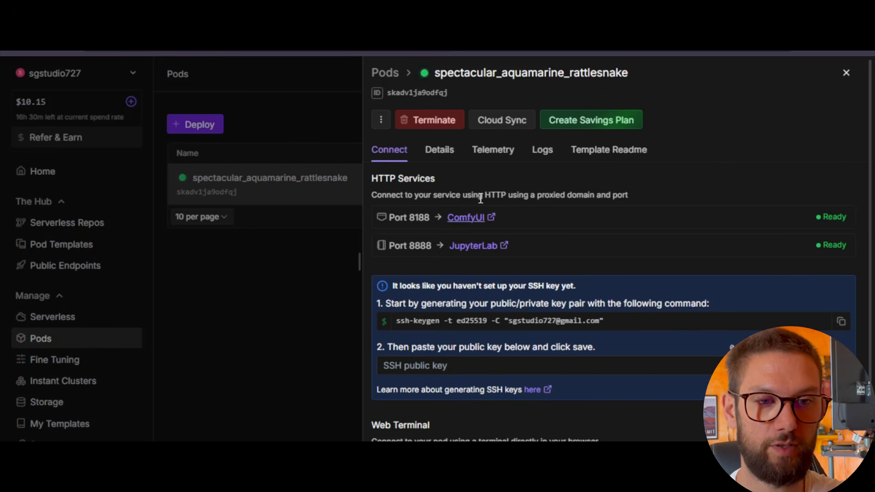
Switch to RunPod and check the pod's telemetry for volume usage and the other resource loads.
click(494, 149)
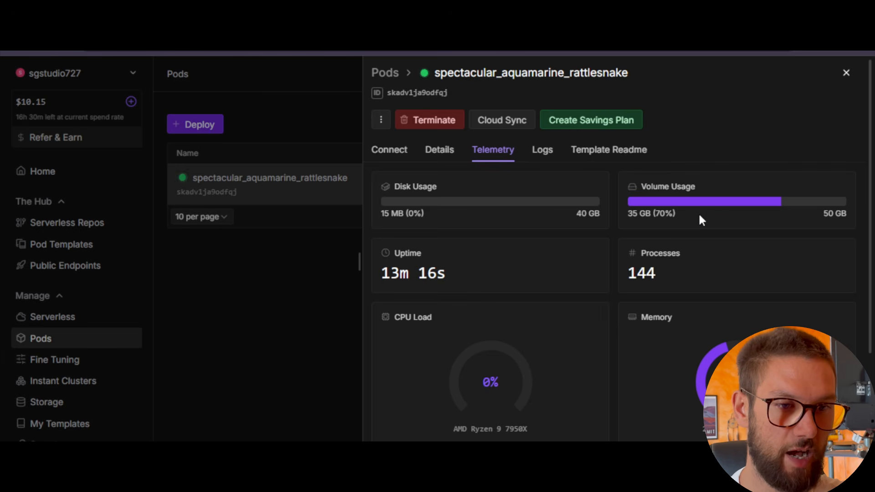
drag(640, 183, 695, 187)
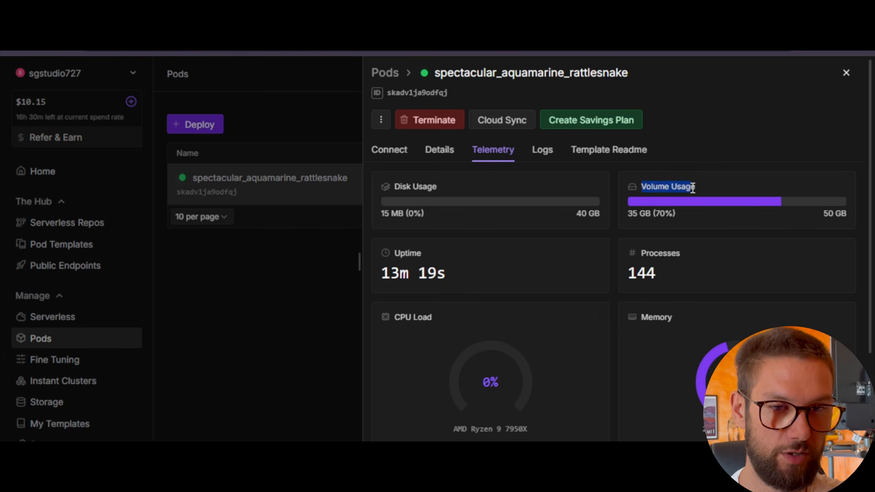
click(709, 223)
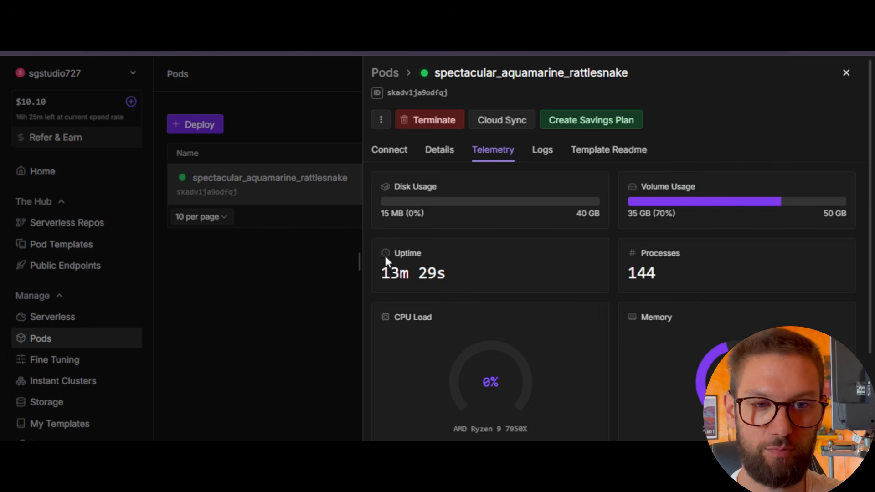
scroll(616, 233, down, 2)
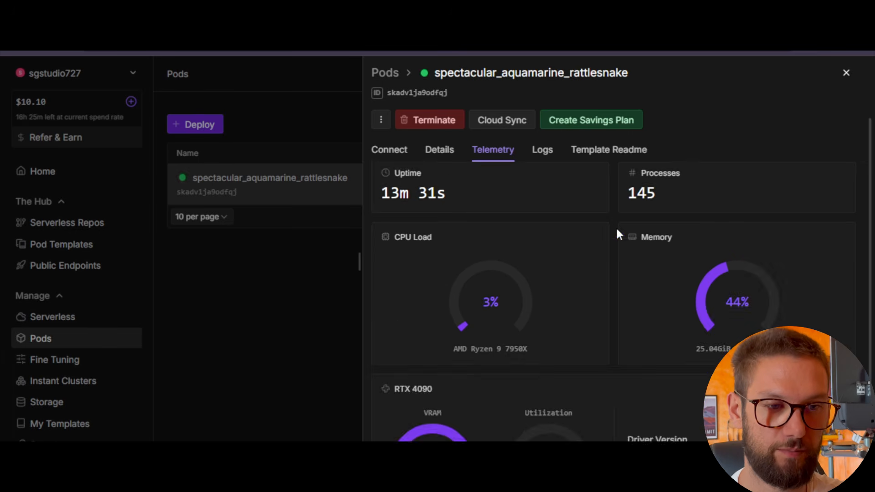
scroll(617, 233, up, 2)
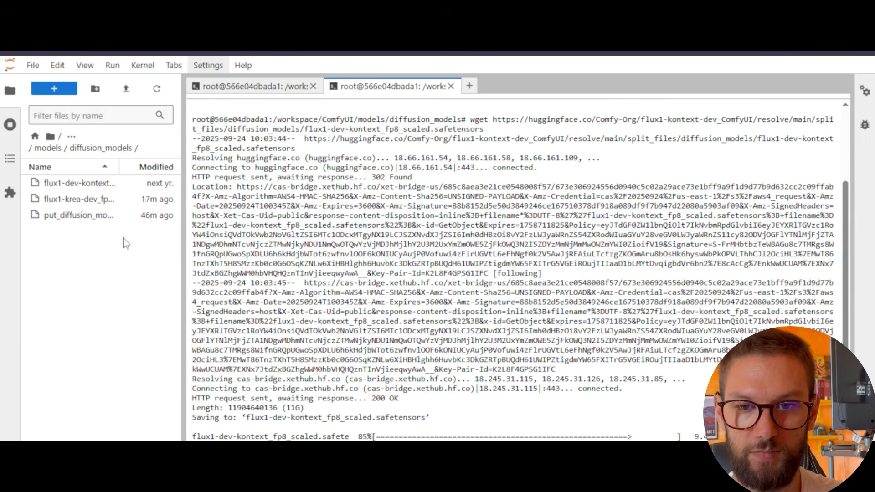
Return to JupyterLab and look at the file actions offered for the flux1-krea-dev model in diffusion_models.
click(105, 204)
right_click(104, 204)
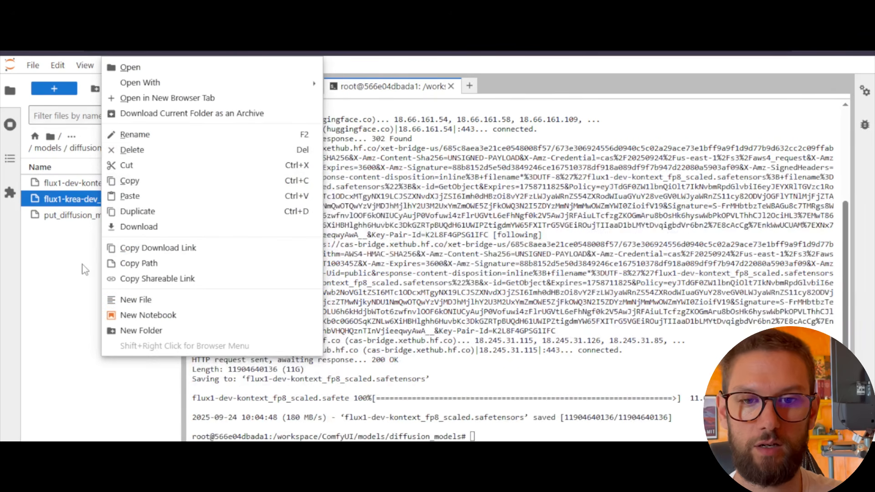
click(84, 269)
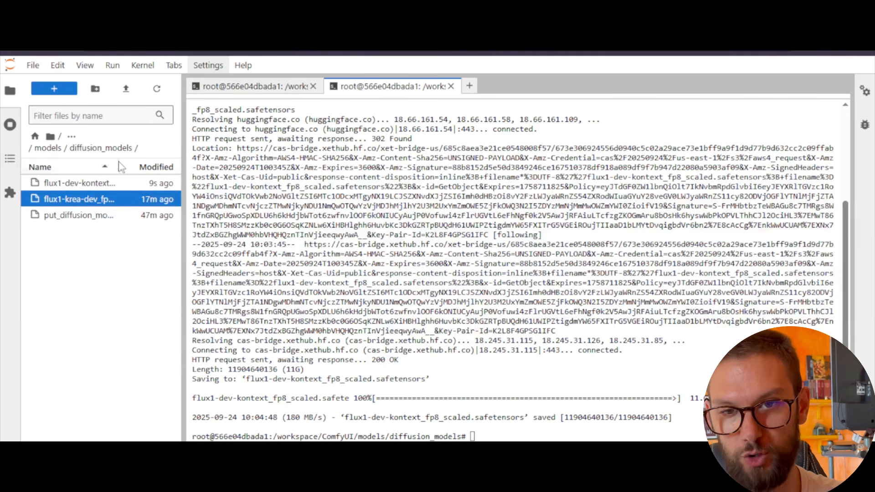
right_click(104, 201)
key(Escape)
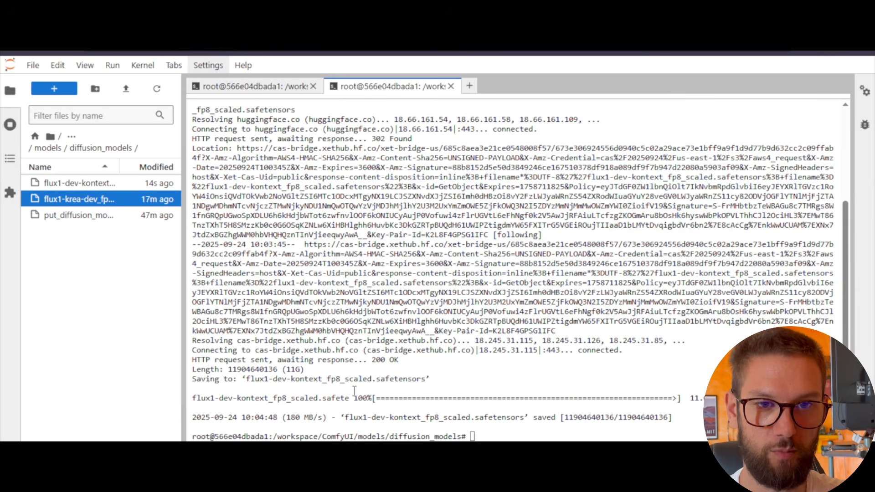
Close the diffusion_models terminal in JupyterLab and dismiss the missing models message in ComfyUI.
click(450, 86)
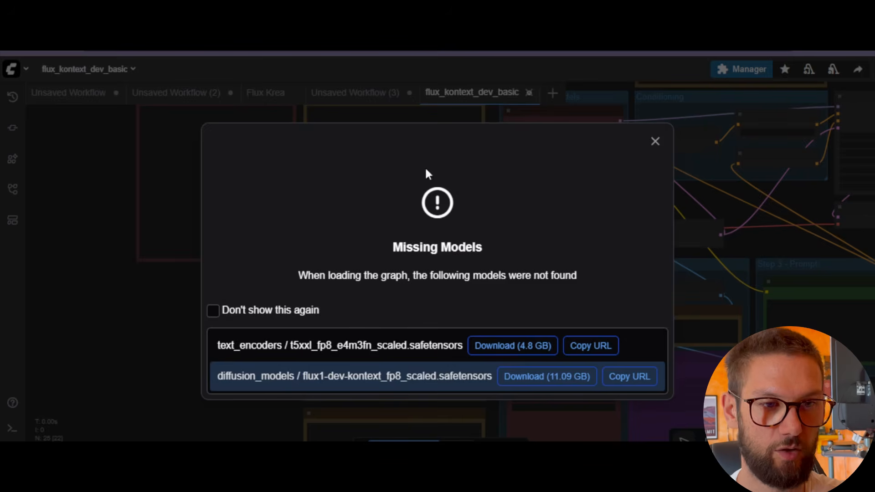
click(654, 141)
Examine the Flux Kontext workflow's notes, model loaders, conditioning nodes, KSampler, image upload and prompt sections.
scroll(403, 224, down, 5)
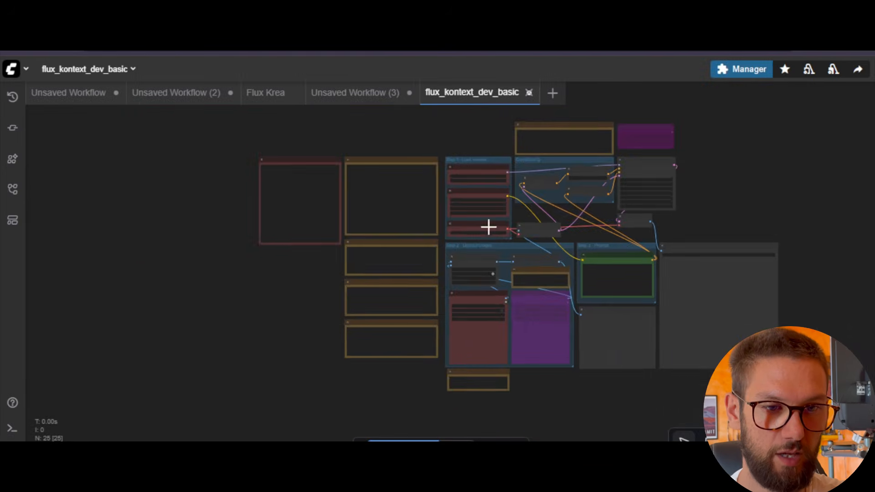
scroll(539, 233, up, 5)
scroll(539, 233, down, 4)
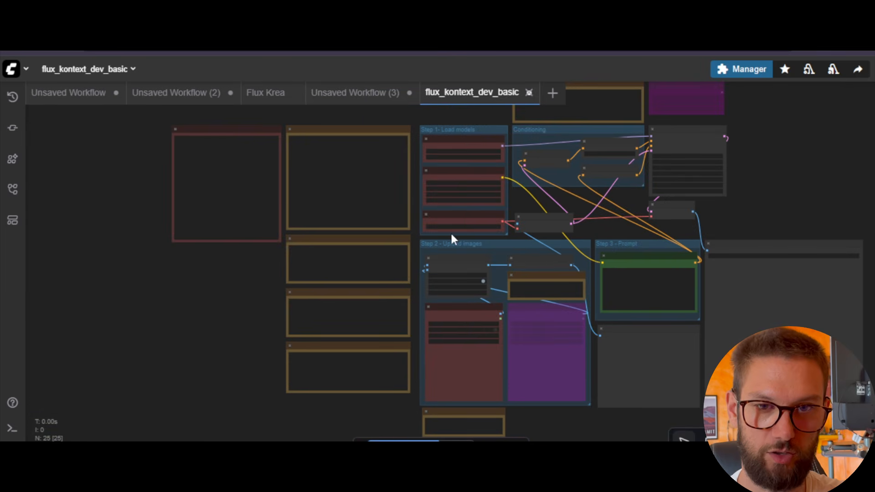
scroll(450, 232, up, 5)
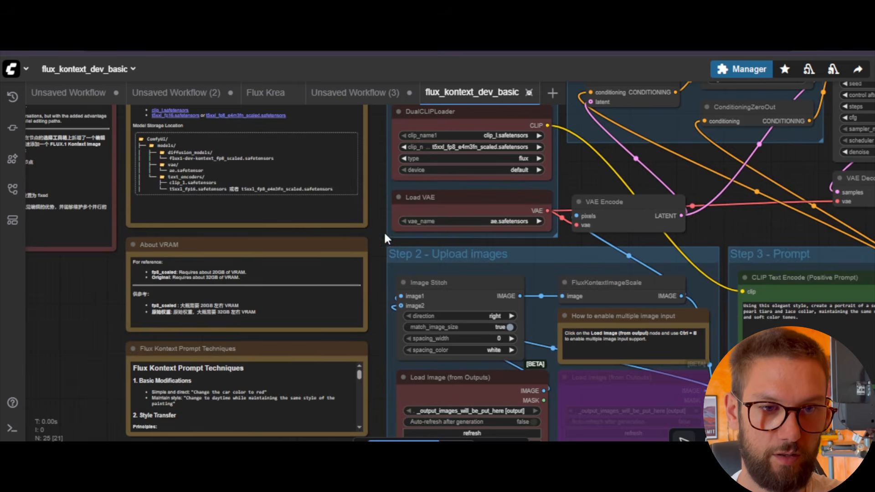
drag(386, 237, 273, 382)
drag(760, 168, 694, 163)
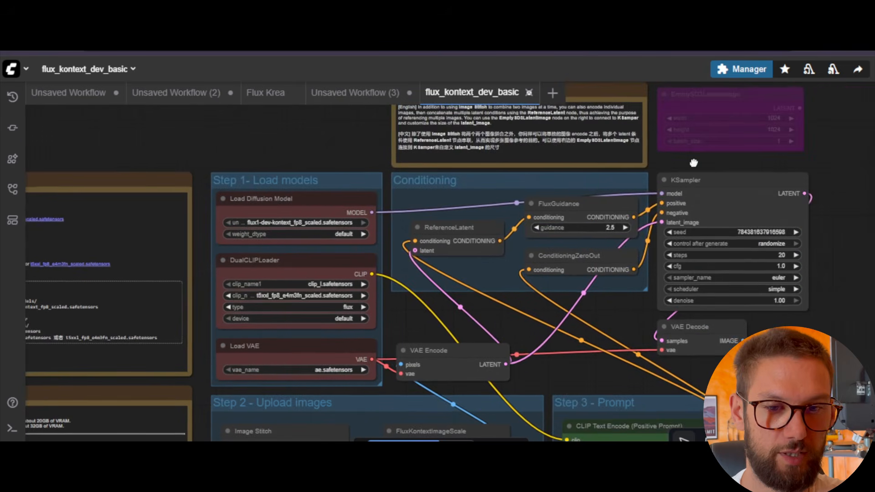
drag(201, 242, 208, 156)
scroll(213, 232, down, 1)
drag(212, 244, 227, 396)
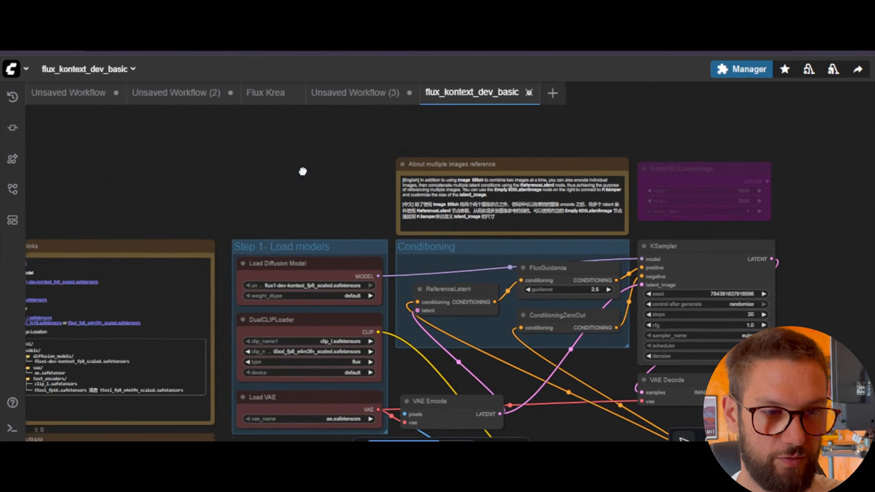
click(765, 246)
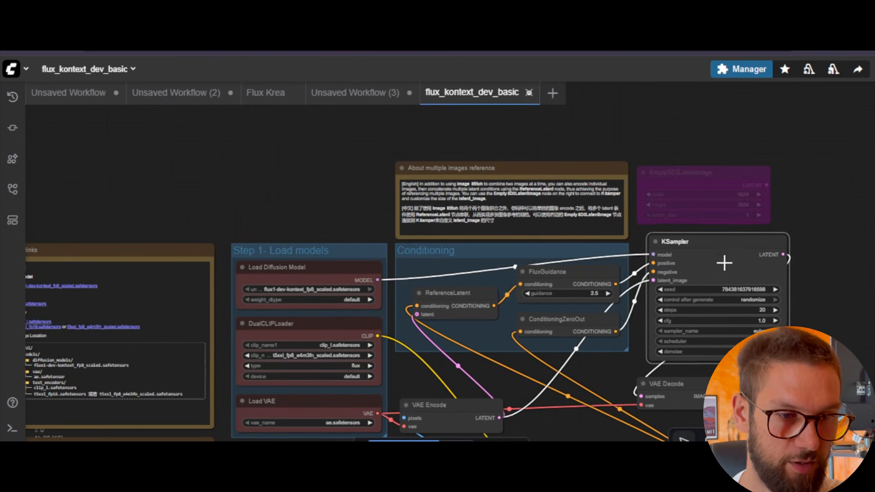
scroll(365, 180, down, 3)
drag(727, 250, 728, 105)
scroll(447, 328, up, 6)
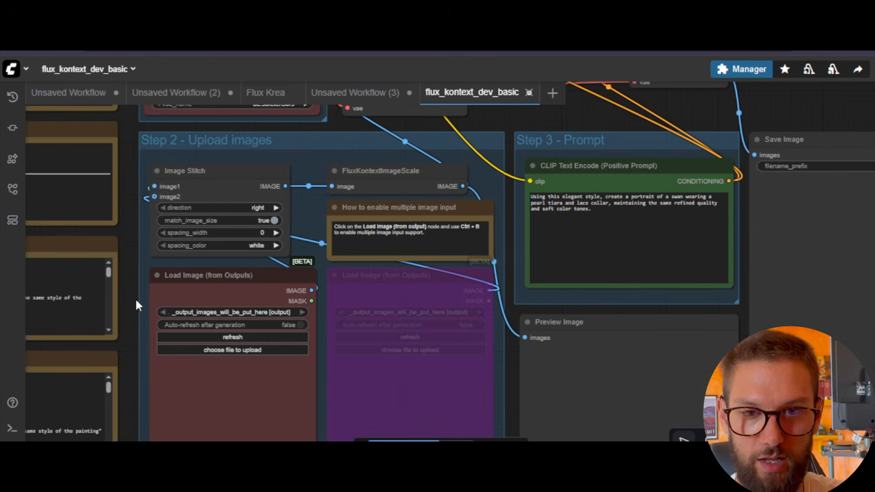
Upload the pykaso_swap_output beach portrait into the active Load Image (from Outputs) node and inspect its preview.
drag(132, 298, 257, 206)
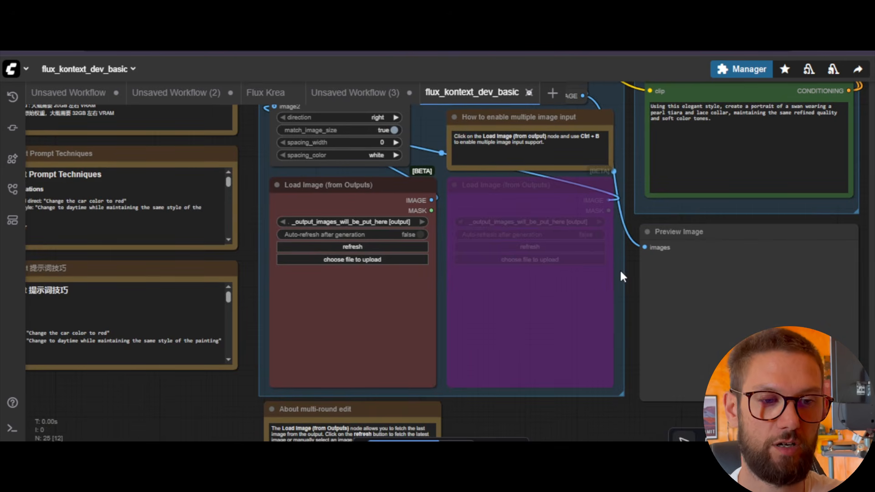
drag(633, 269, 663, 260)
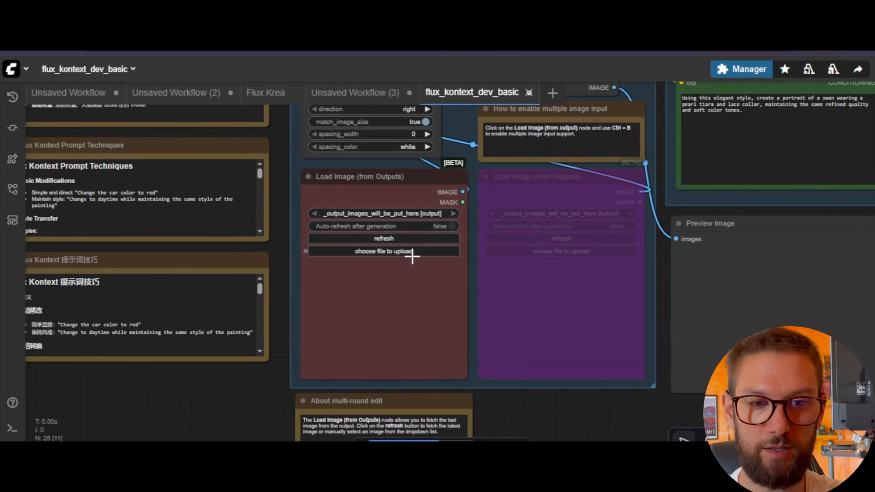
click(412, 256)
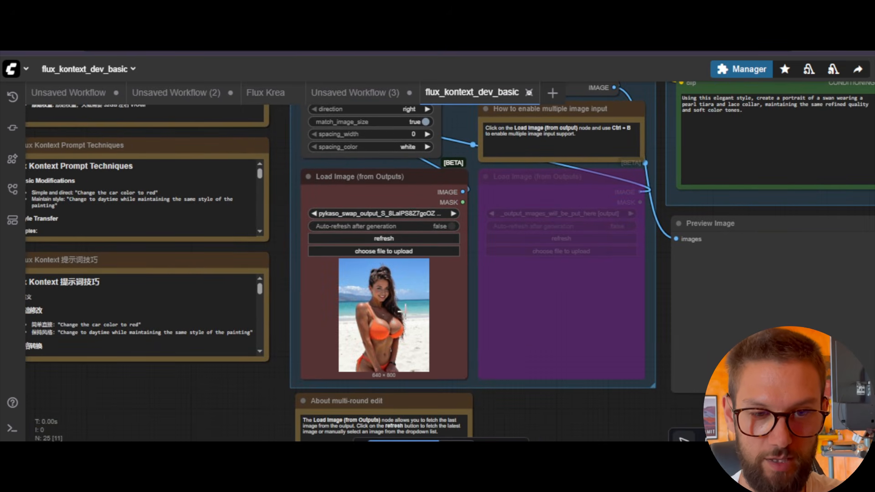
scroll(400, 312, up, 7)
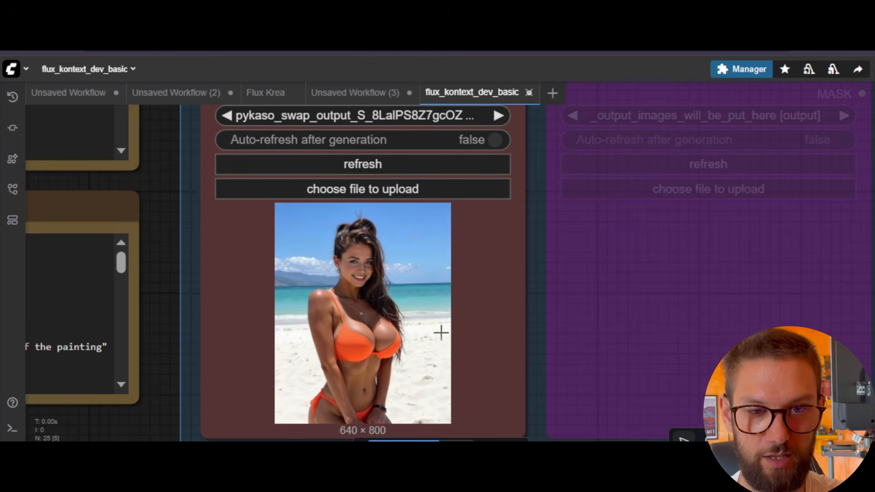
scroll(485, 302, down, 4)
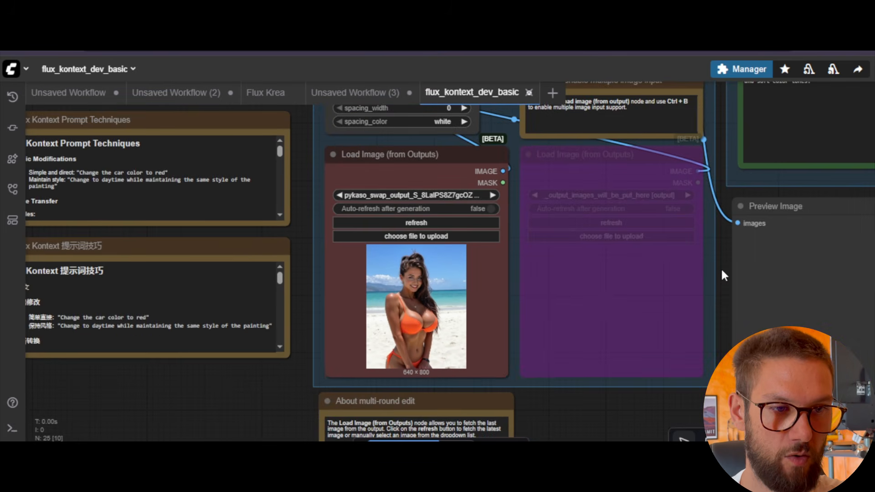
Replace the positive prompt with "the girl is wearing a white dress and she is walking in a city".
scroll(721, 271, up, 5)
drag(703, 238, 425, 305)
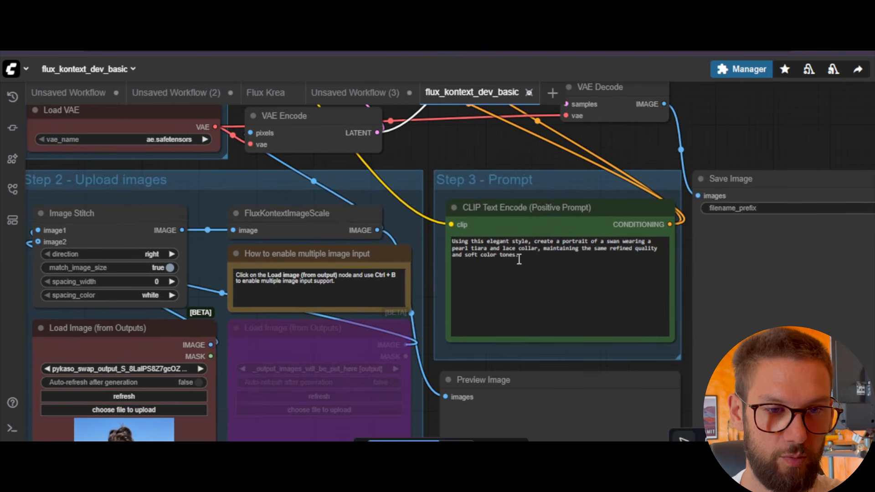
drag(530, 259, 456, 241)
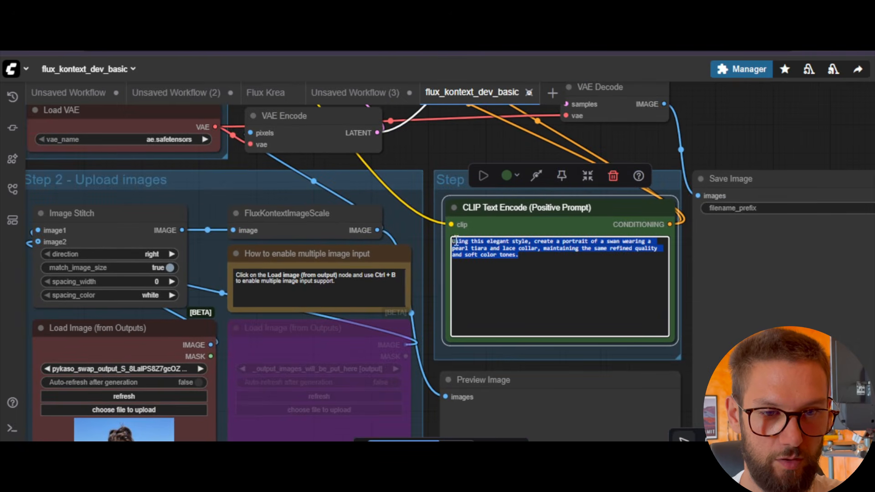
text(the girl)
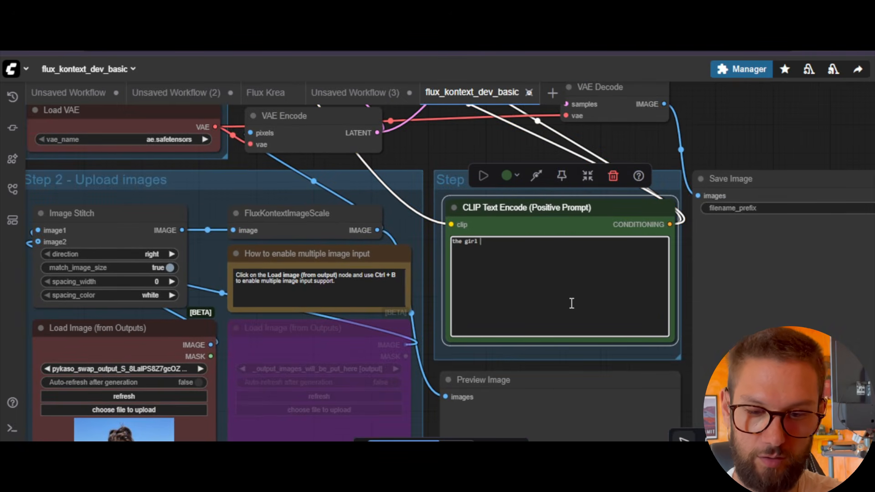
text( is wearing a)
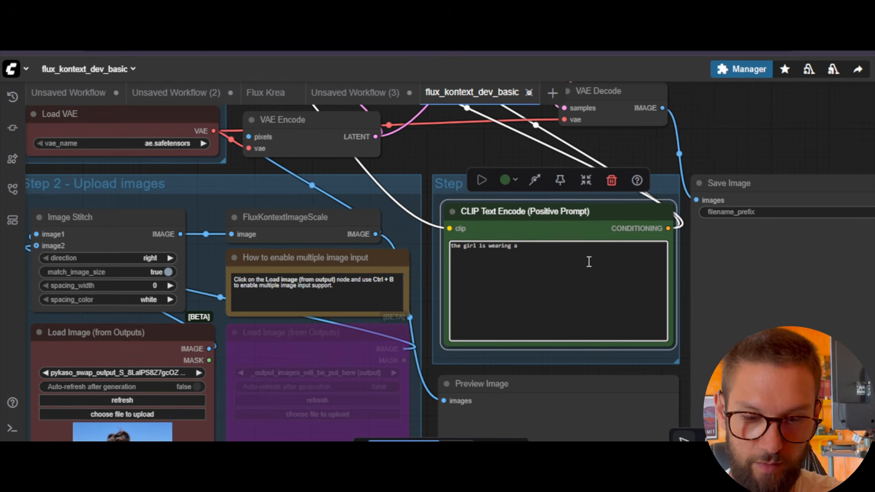
text( white dress and she is walking in a cit)
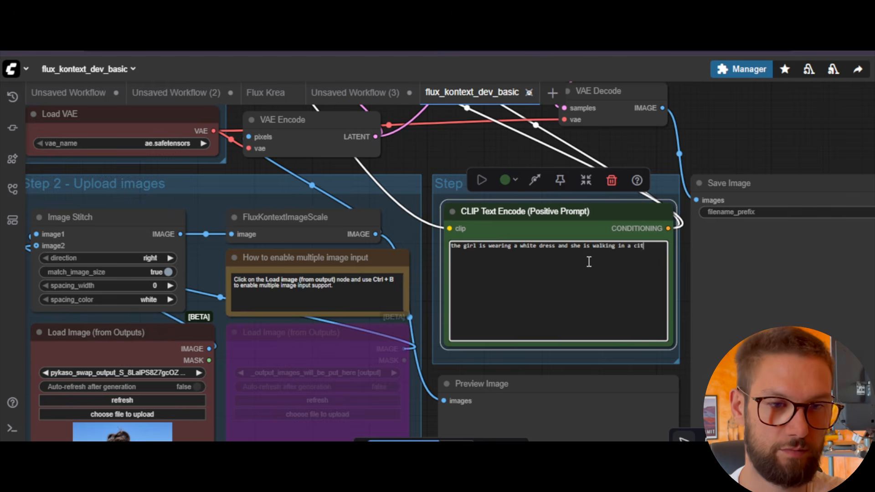
scroll(683, 296, down, 5)
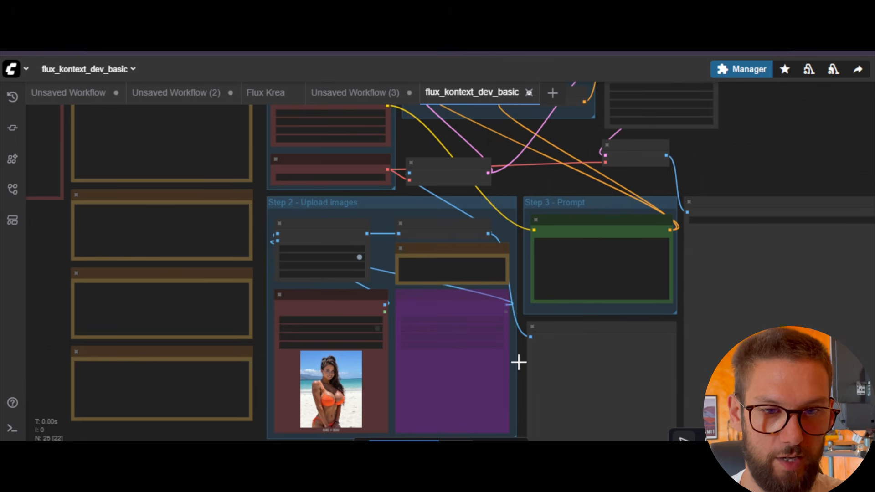
Run the Flux Kontext workflow and follow its progress from the model loaders to the KSampler.
key(ctrl+Return)
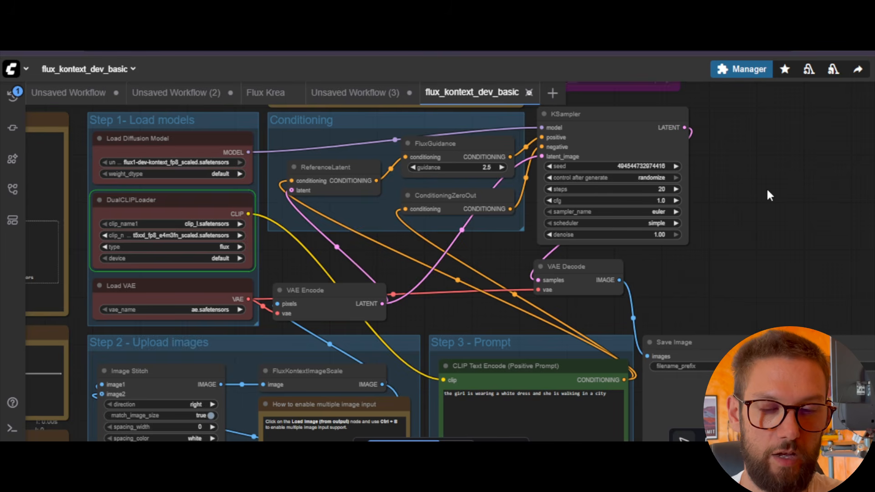
scroll(735, 191, down, 6)
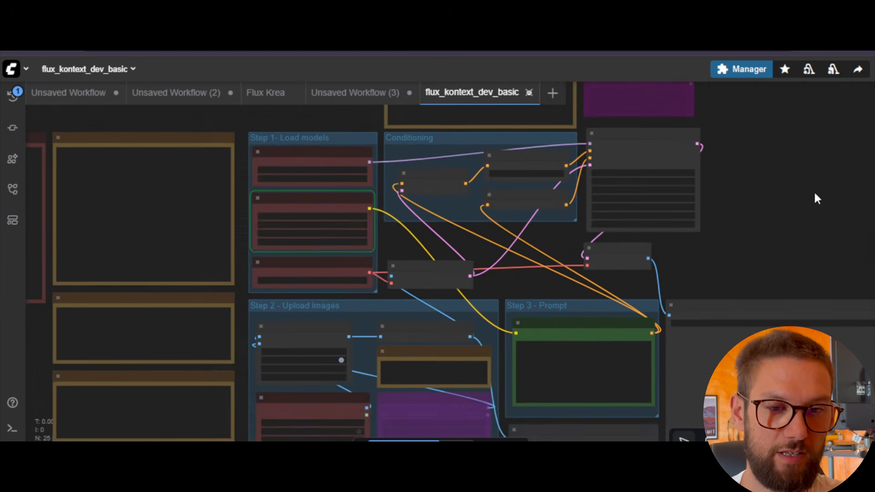
scroll(813, 191, up, 3)
scroll(808, 169, down, 5)
drag(816, 152, 740, 174)
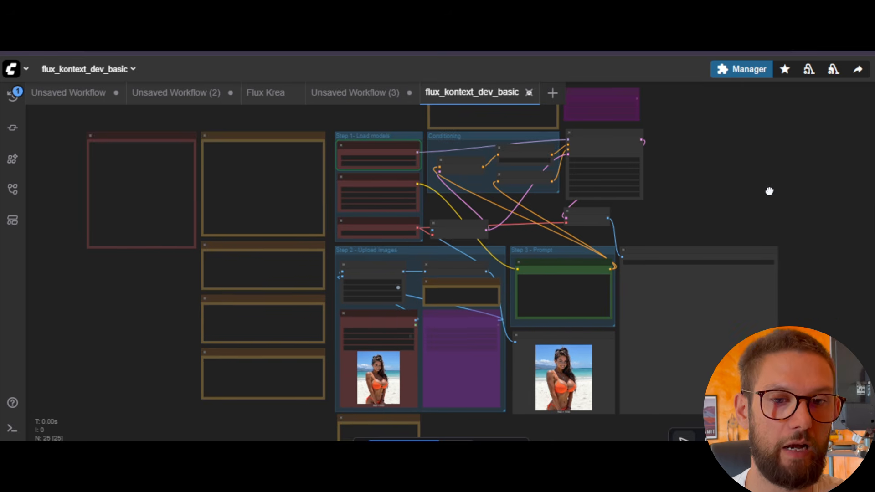
drag(770, 191, 660, 207)
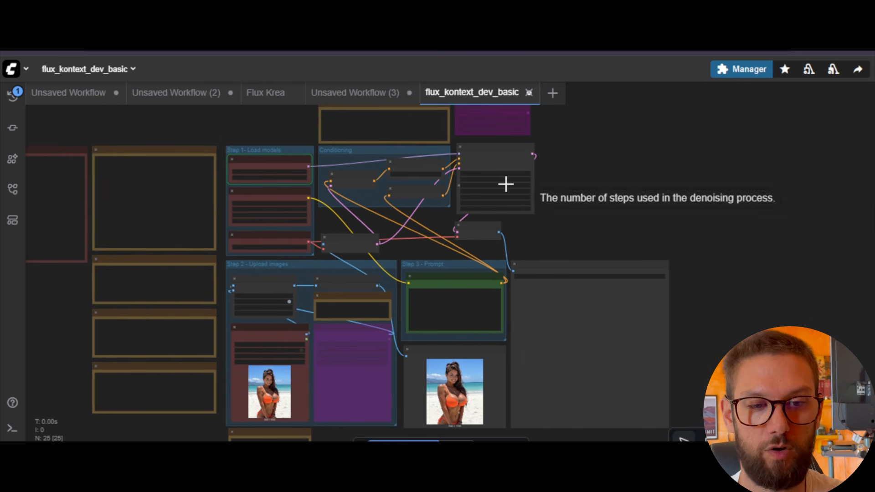
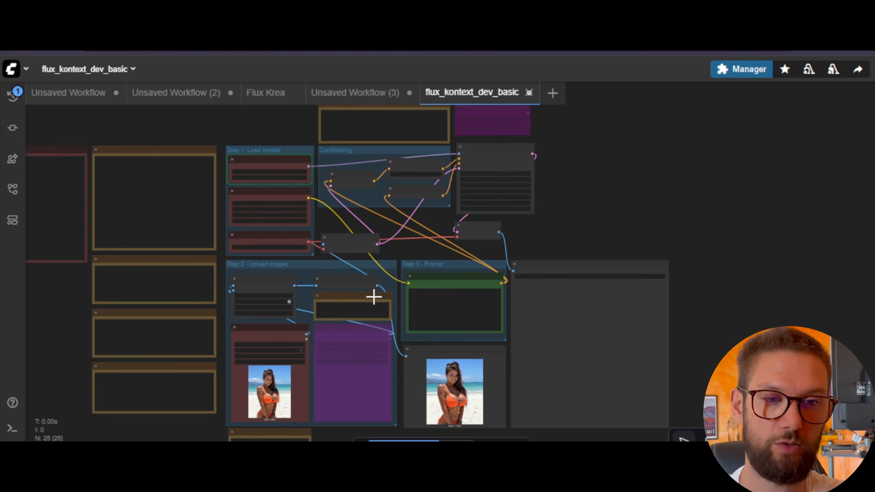
scroll(527, 193, up, 5)
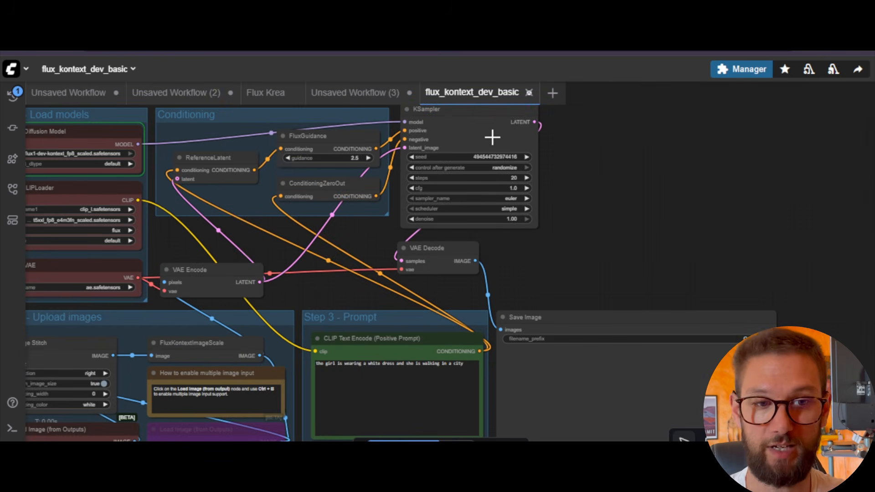
scroll(508, 183, up, 3)
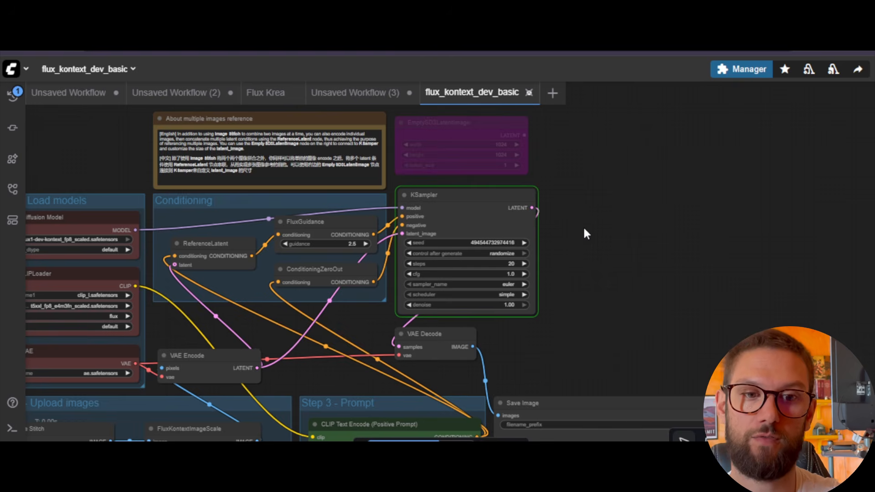
Examine the KSampler's live preview while the white dress image is sampled.
scroll(587, 226, down, 3)
scroll(757, 258, down, 1)
drag(757, 257, 718, 175)
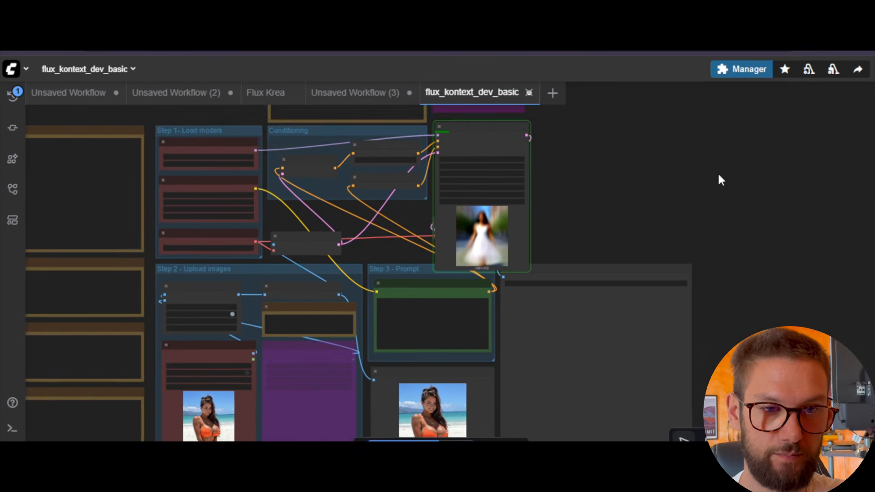
drag(742, 213, 692, 173)
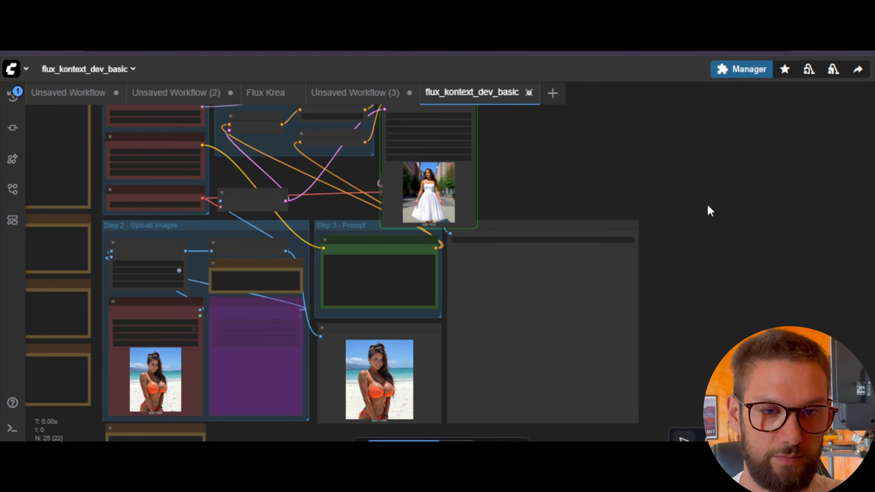
scroll(636, 183, up, 3)
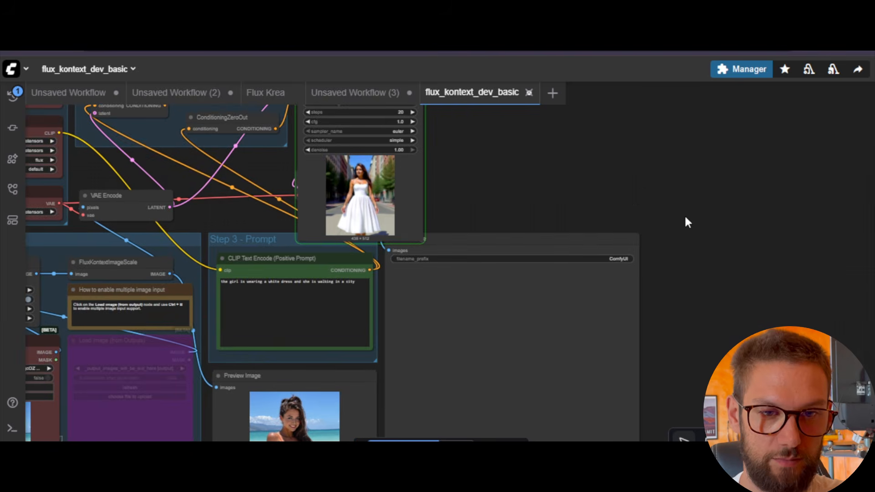
drag(691, 223, 713, 261)
scroll(696, 174, down, 2)
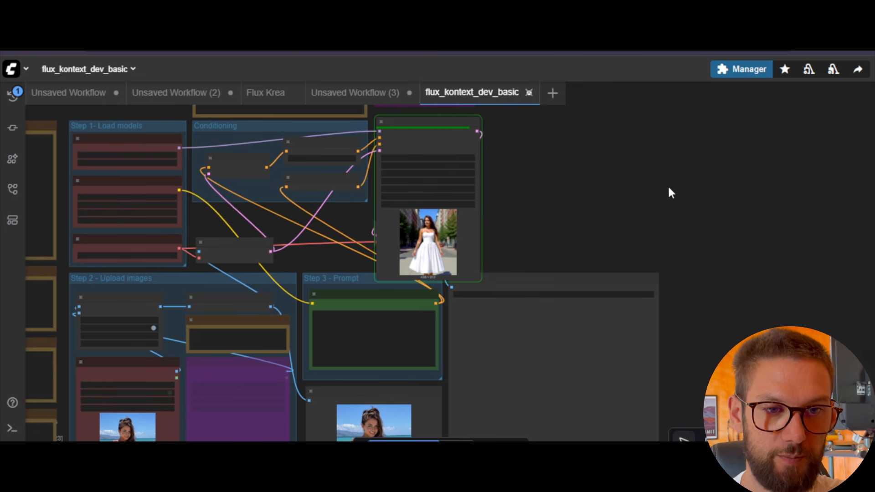
Compare the generated image in the Save Image node with the original portrait in the Preview Image node.
drag(731, 306, 719, 193)
scroll(720, 227, up, 2)
scroll(720, 226, up, 1)
drag(711, 261, 742, 233)
scroll(742, 233, up, 2)
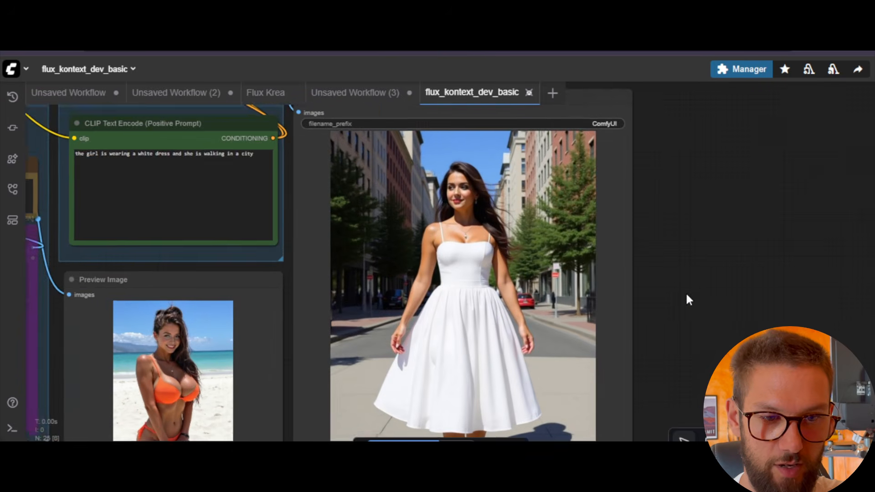
drag(686, 295, 757, 268)
scroll(737, 265, up, 1)
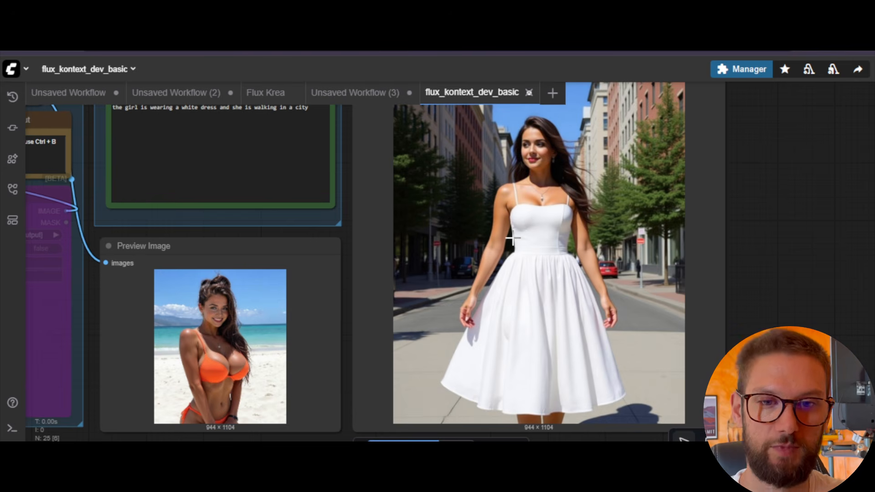
scroll(349, 234, down, 3)
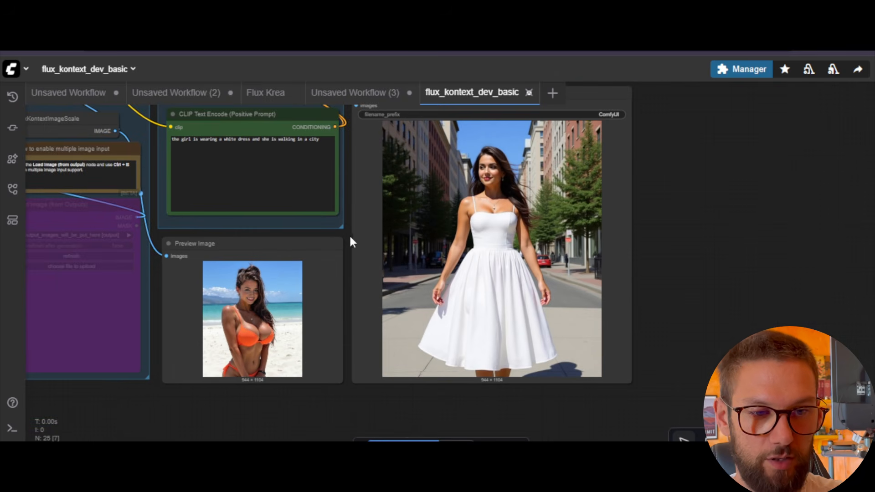
Change the positive prompt to "the girl is in the forest and she is wearing a tracksuit" and run the workflow.
scroll(732, 232, left, 5)
scroll(486, 208, up, 3)
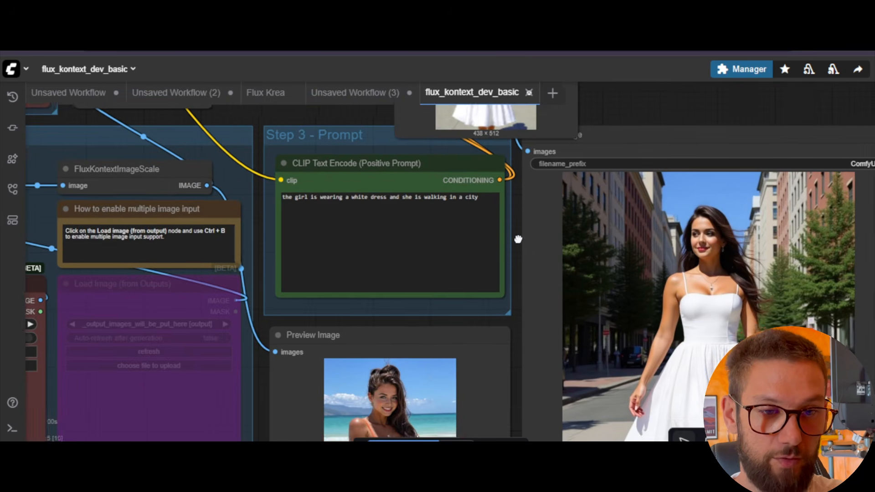
drag(488, 208, 311, 206)
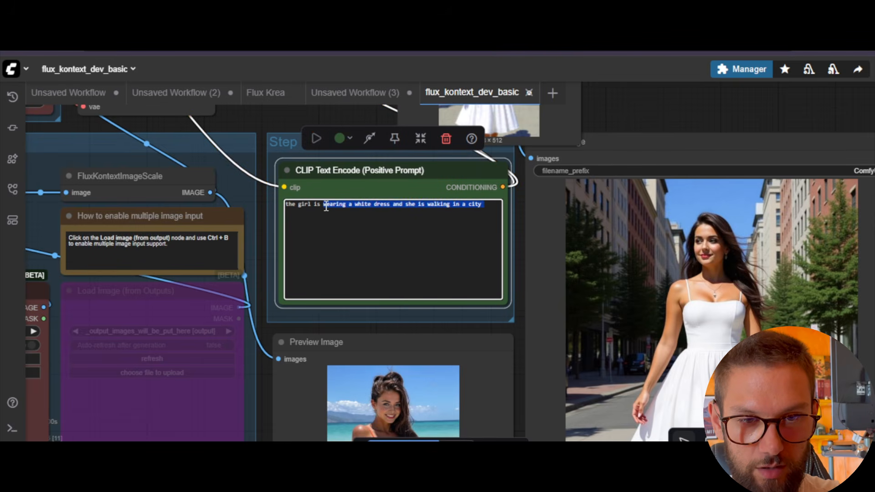
text(in the )
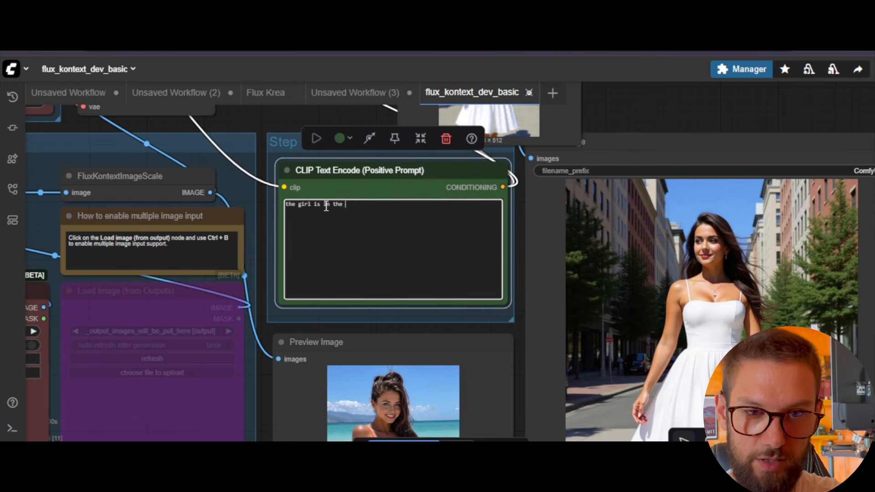
text(forest and she)
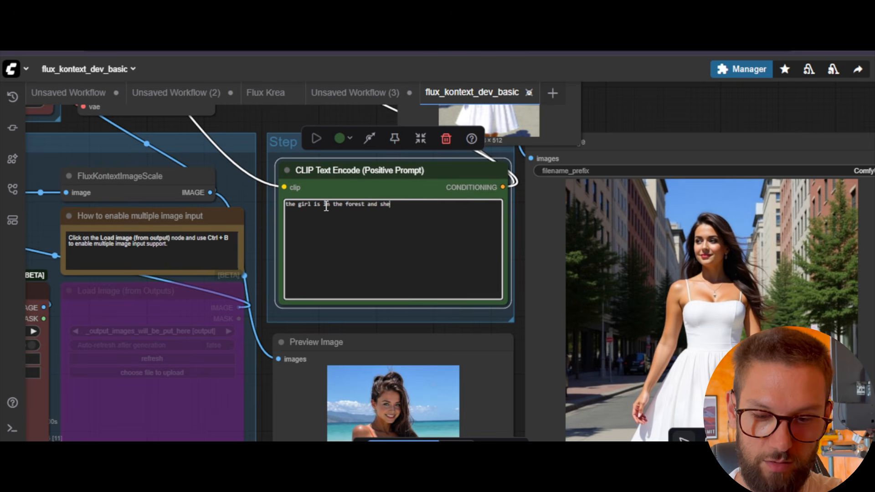
text( is weari)
scroll(494, 296, down, 8)
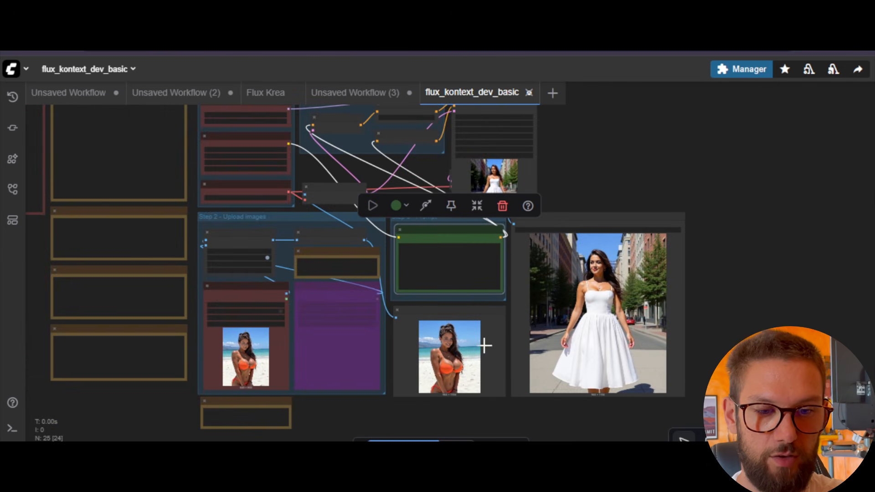
key(ctrl+Return)
Examine the KSampler's live preview and the workflow's nodes while the forest tracksuit image is generated.
scroll(724, 205, up, 4)
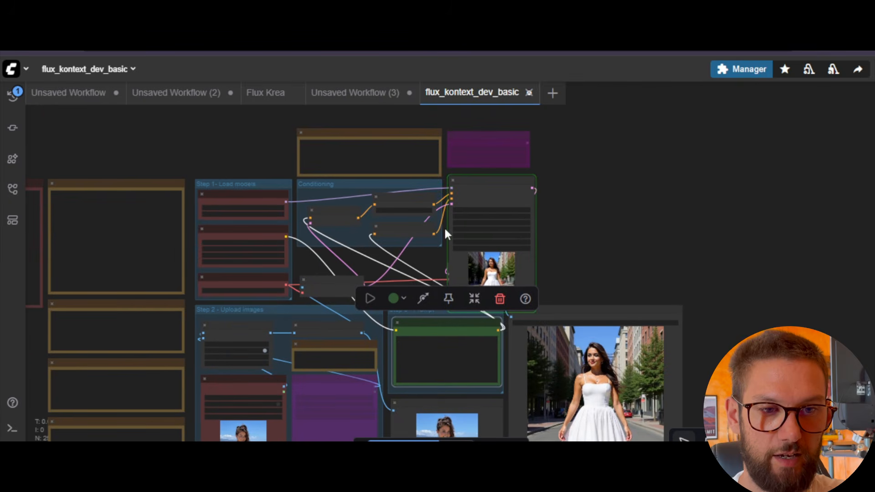
scroll(577, 197, up, 4)
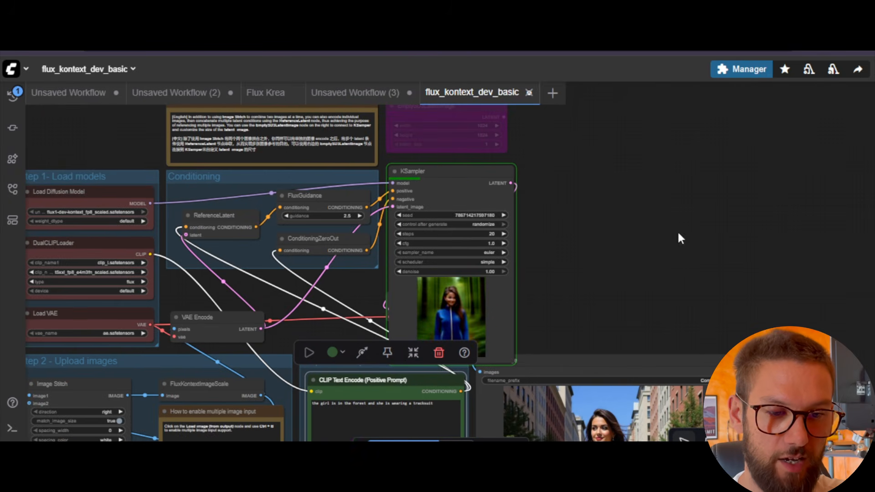
drag(769, 310, 760, 193)
drag(776, 273, 799, 324)
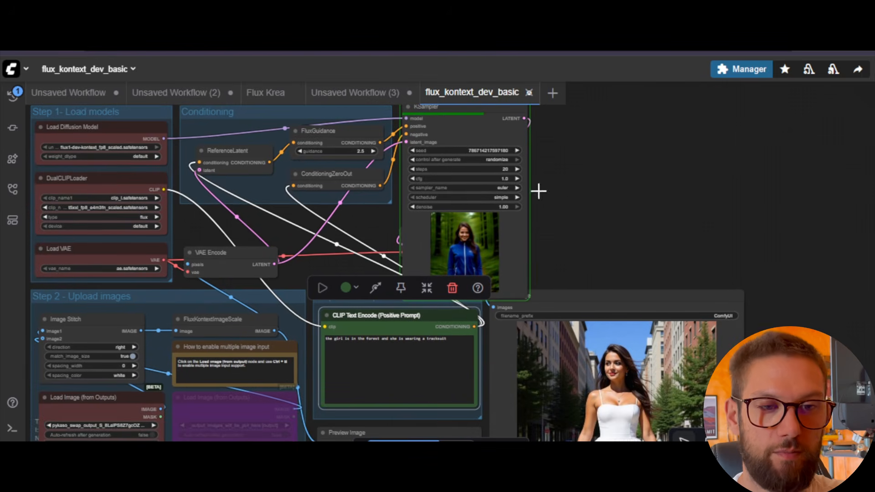
drag(560, 118, 563, 146)
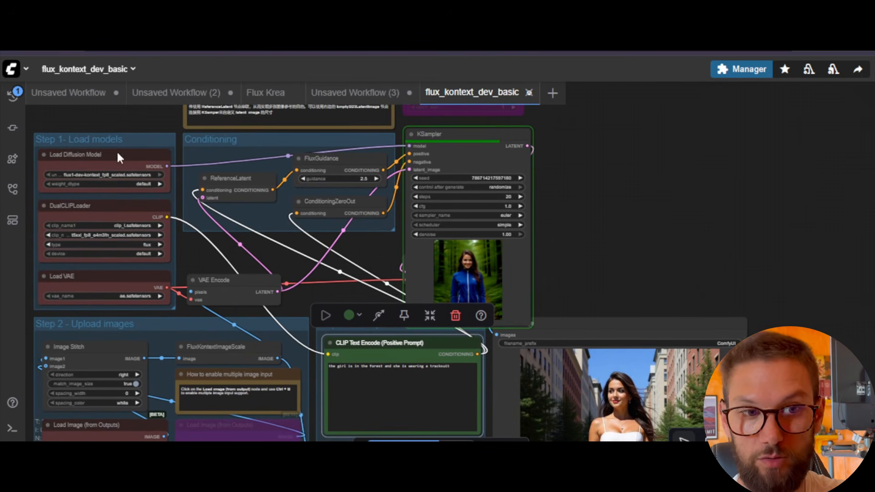
scroll(786, 228, down, 1)
drag(819, 300, 777, 213)
scroll(770, 245, up, 1)
scroll(770, 249, up, 2)
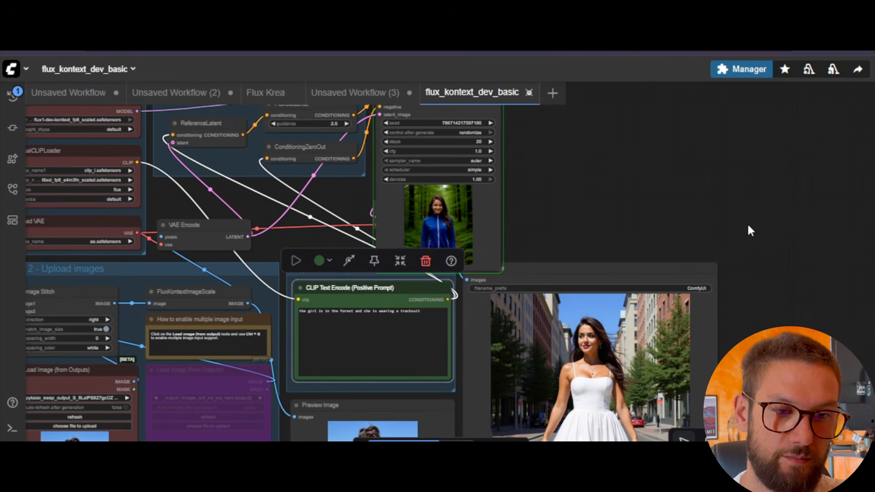
scroll(765, 269, down, 5)
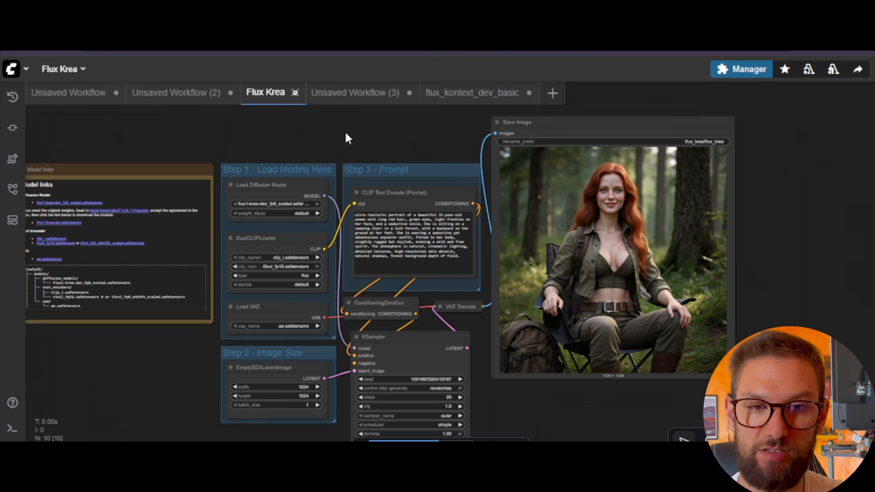
Open the Flux Krea workflow and spread out the Save Image node and the Step 3 - Prompt group to free space.
click(484, 95)
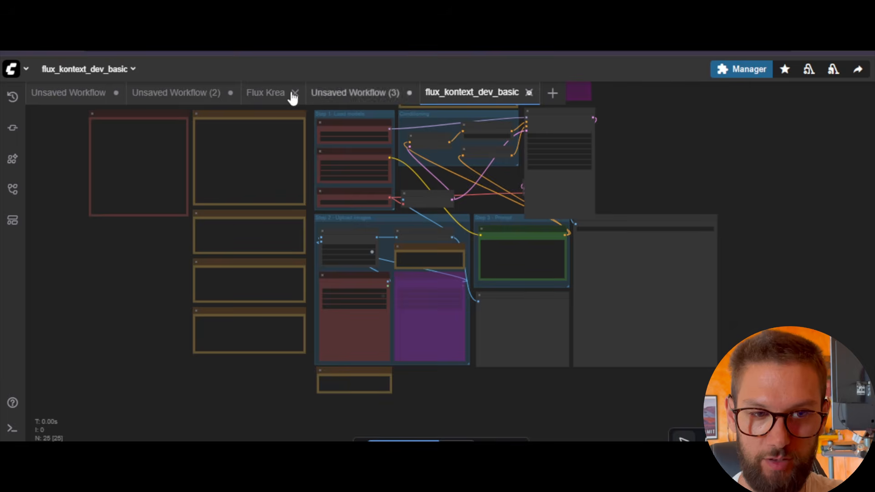
click(270, 92)
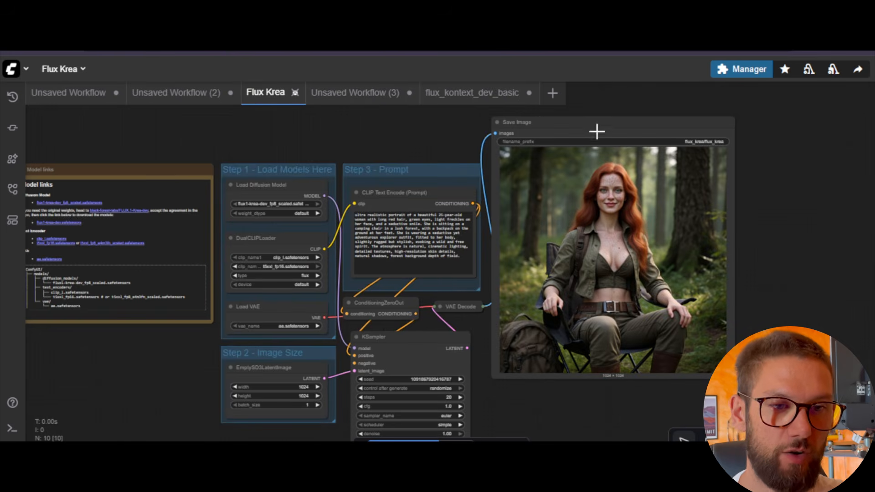
drag(596, 132, 613, 136)
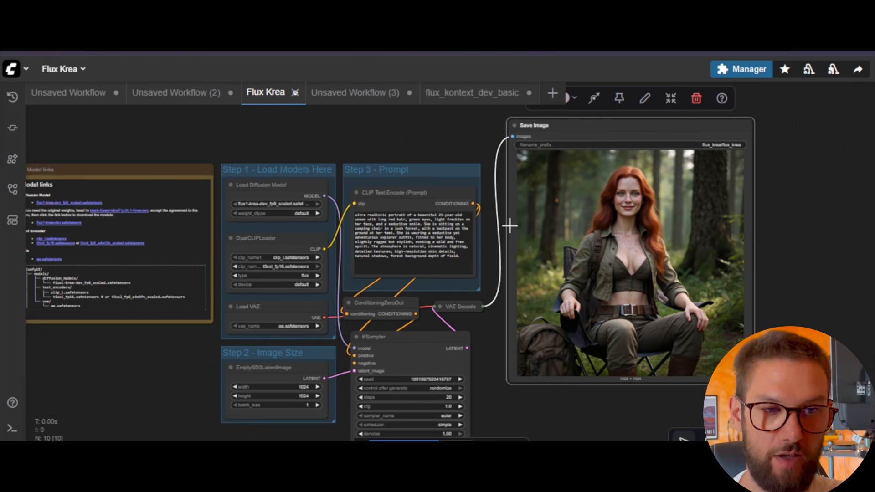
drag(629, 132, 801, 181)
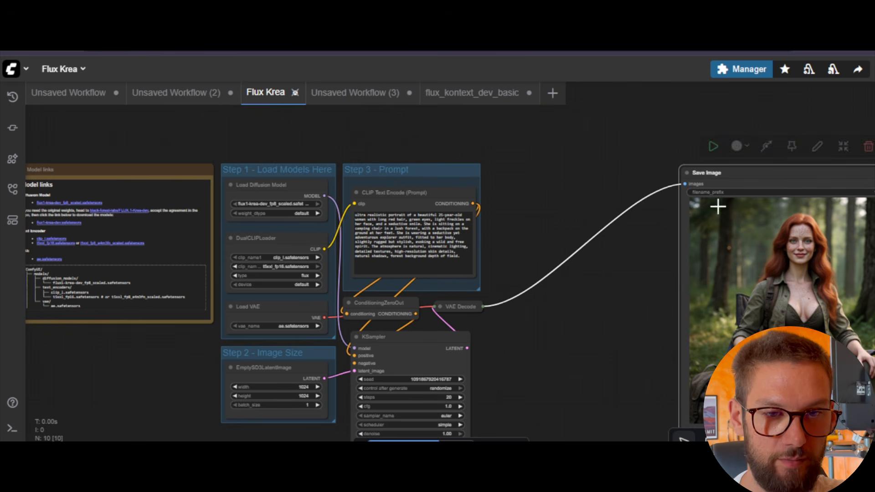
drag(426, 171, 535, 134)
scroll(542, 314, down, 1)
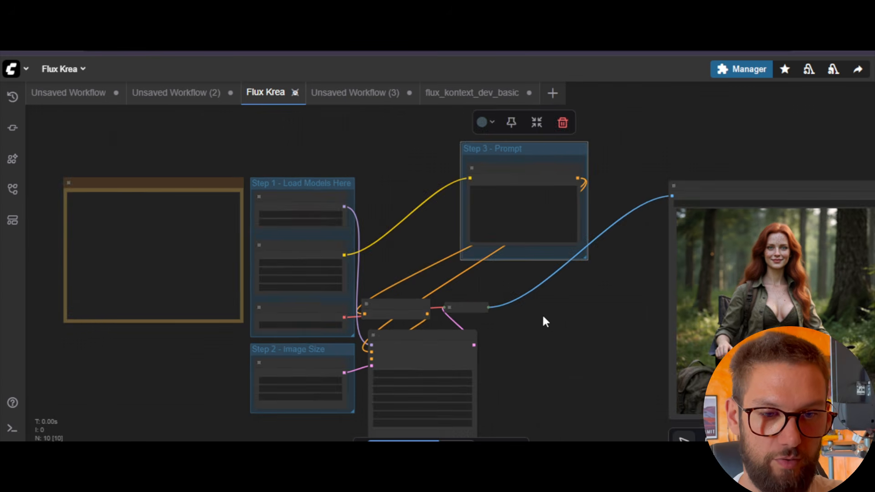
Move the KSampler node well below the other nodes and the VAE Decode node beside Save Image.
scroll(540, 316, up, 2)
drag(514, 357, 514, 275)
drag(441, 297, 464, 453)
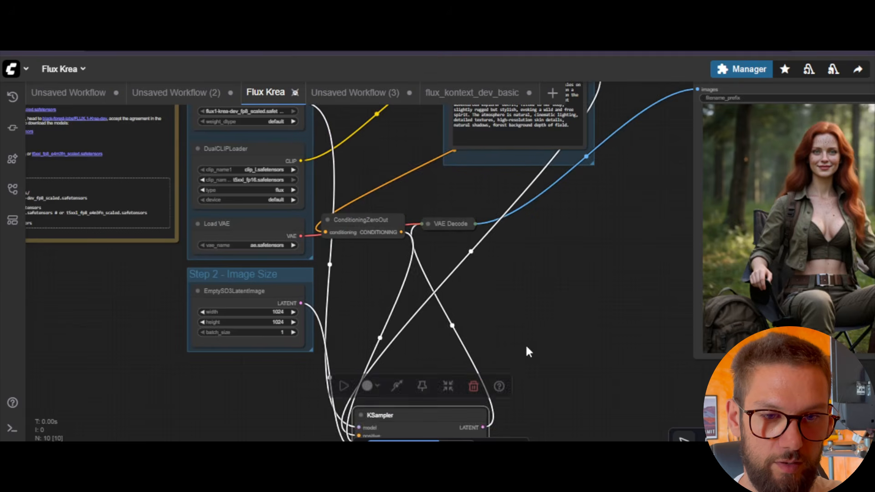
drag(534, 300, 543, 323)
drag(464, 247, 672, 119)
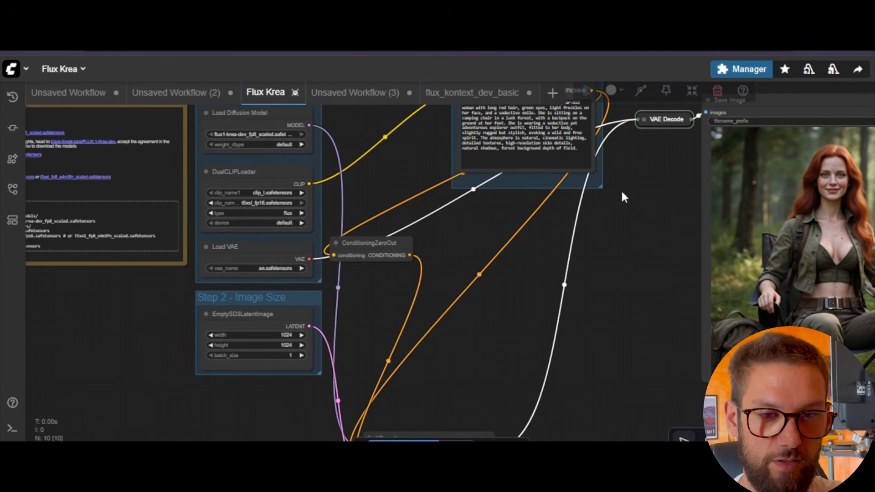
Pull the ConditioningZeroOut node out into the free space and delete it.
drag(376, 246, 625, 295)
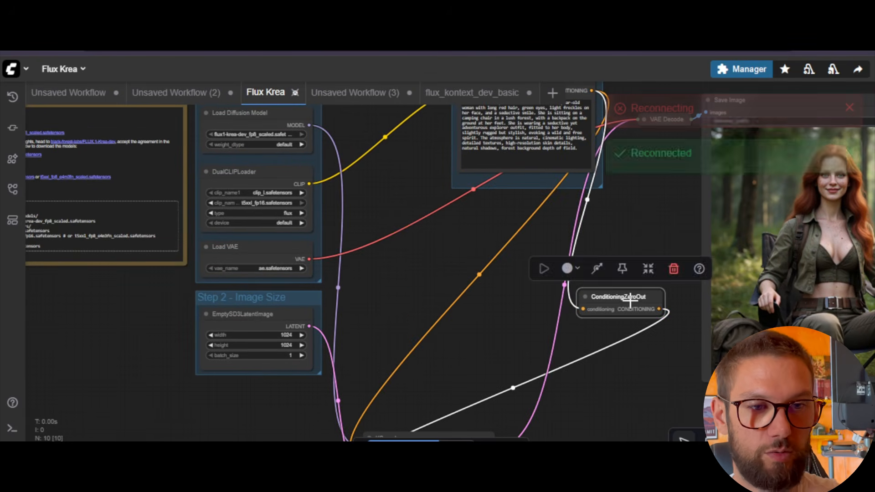
key(Delete)
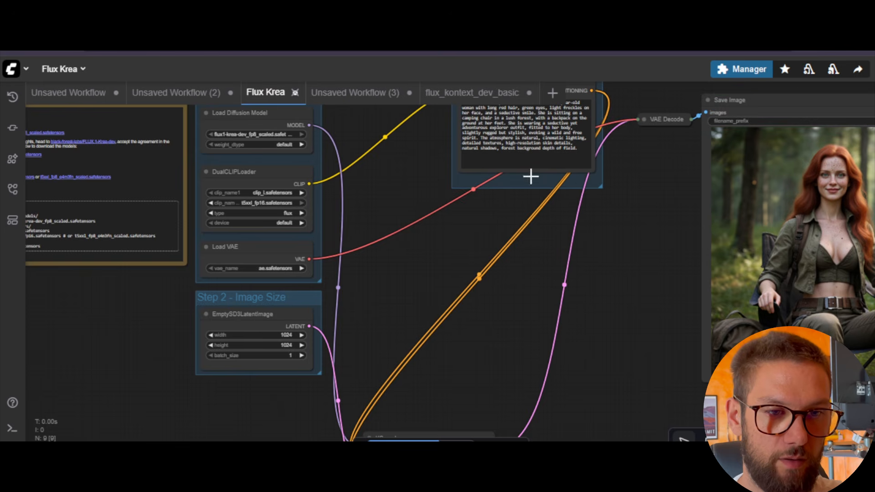
Clone the CLIP Text Encode (Prompt) node, place the copy below the Step 3 - Prompt group, and connect DualCLIPLoader's CLIP output to it.
scroll(638, 308, up, 3)
right_click(545, 157)
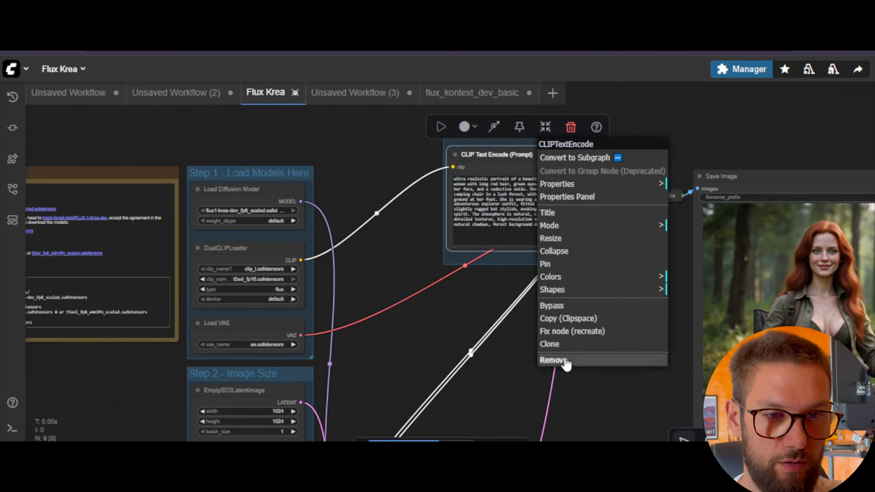
click(560, 345)
mouse_move(549, 160)
mouse_down()
mouse_move(540, 328)
mouse_move(513, 320)
mouse_up()
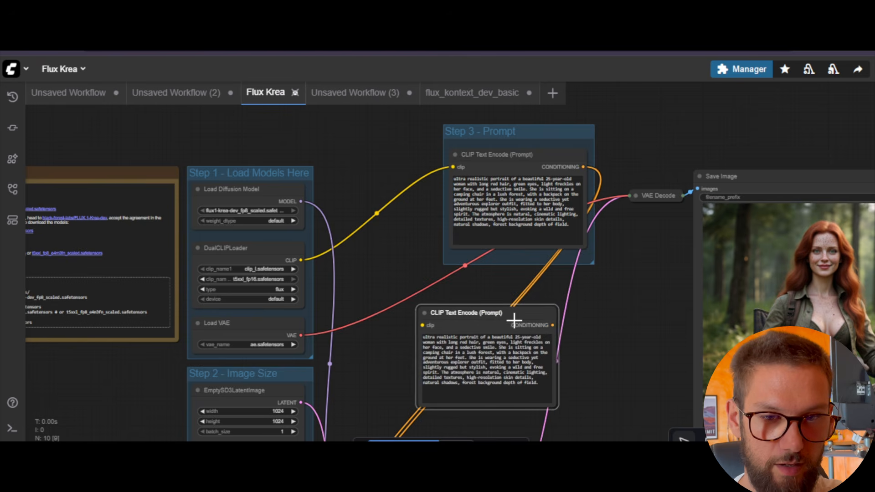
drag(301, 259, 414, 324)
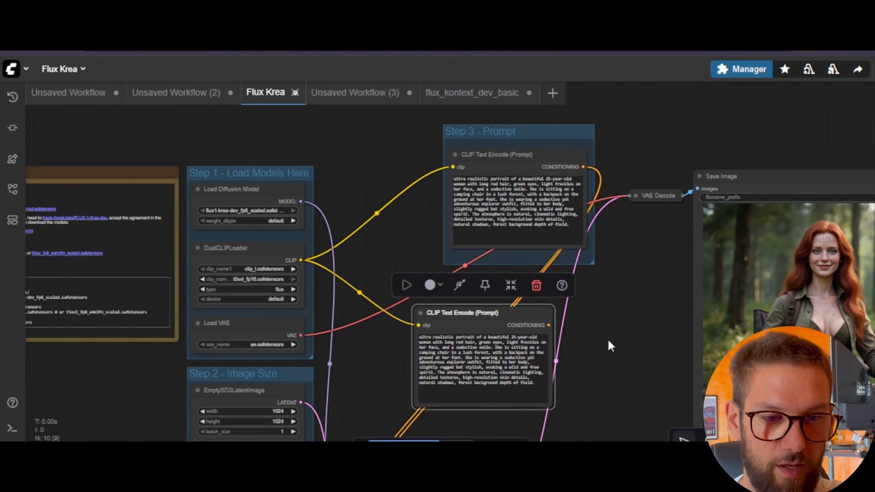
Unlink the original prompt node from the KSampler's negative input and connect the cloned node's CONDITIONING output there instead.
scroll(609, 250, down, 5)
scroll(442, 374, down, 1)
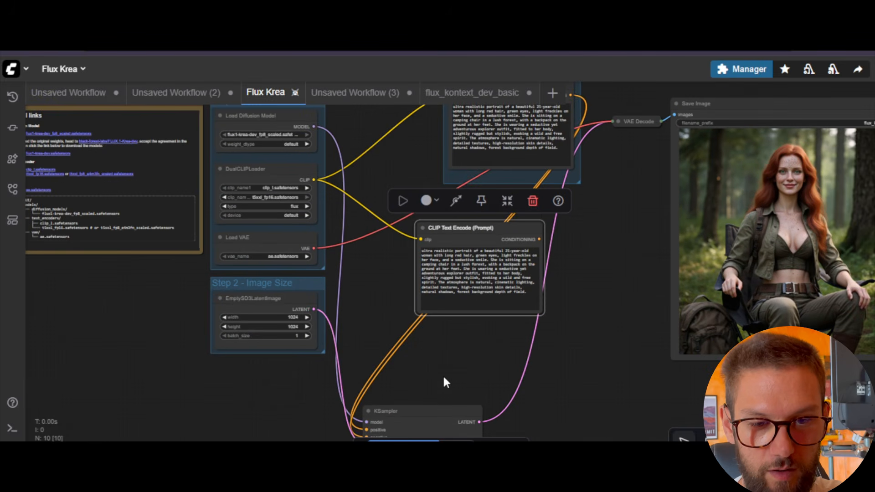
drag(366, 430, 644, 282)
key(Escape)
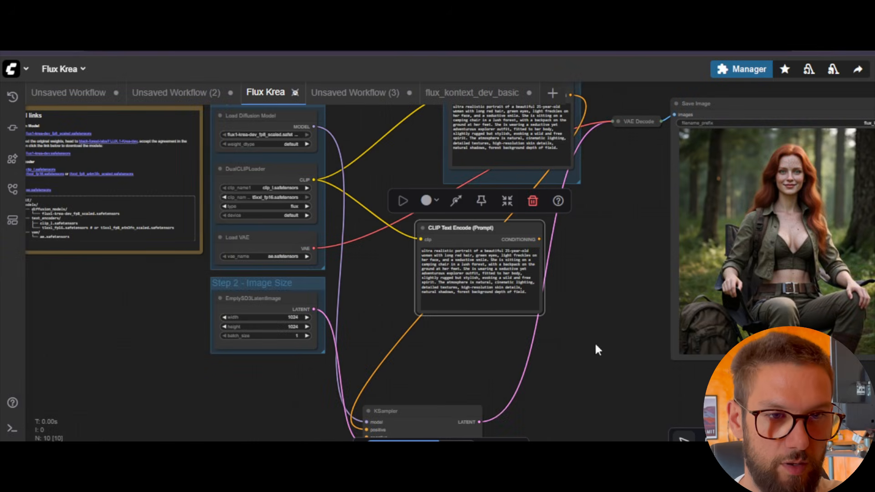
drag(539, 239, 367, 429)
Tighten the layout by moving the KSampler, the cloned CLIP Text Encode node and the Step 3 - Prompt group closer to the loader nodes.
scroll(595, 363, down, 2)
drag(457, 404, 461, 361)
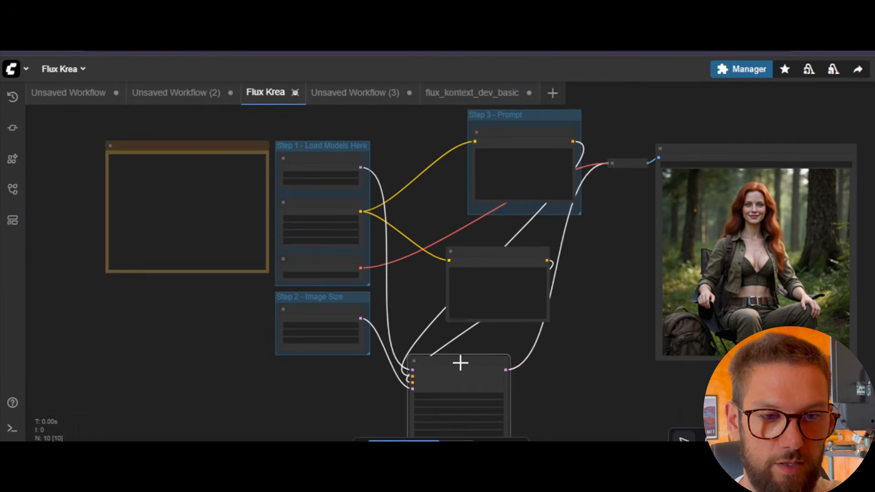
drag(500, 255, 448, 251)
drag(532, 122, 405, 135)
drag(534, 304, 596, 299)
Replace the cloned node's prompt with "cartoon, anime, illustration, extra limbs, deformed, distorted, blurry, low resolution, low detail, poorly drawn face, bad anatomy, mutated, watermark, text, logo".
scroll(575, 246, up, 4)
right_click(483, 261)
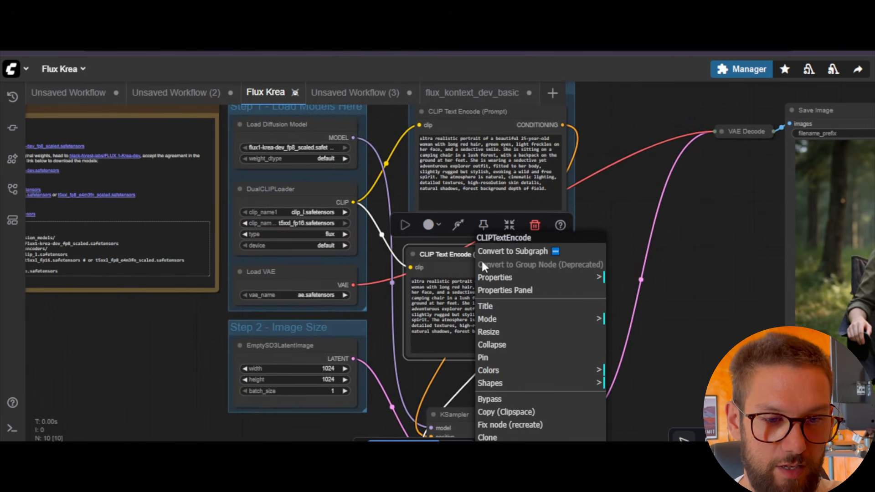
click(449, 283)
drag(538, 331, 419, 273)
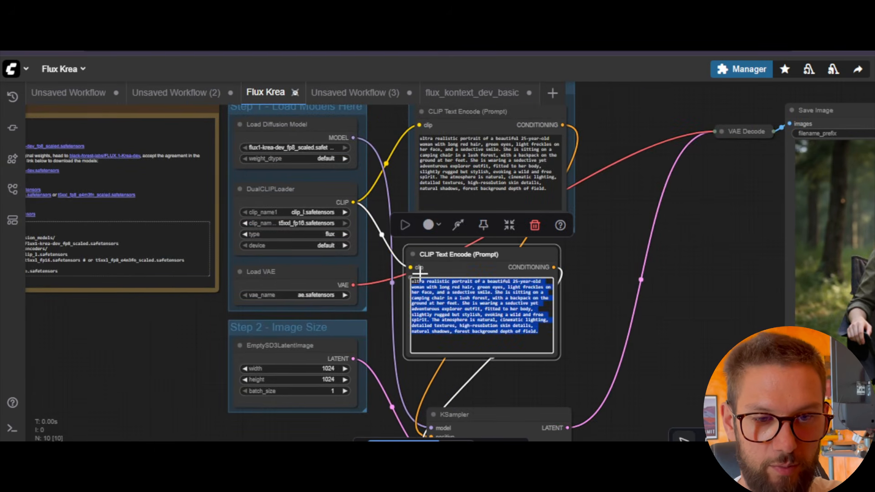
key(BackSpace)
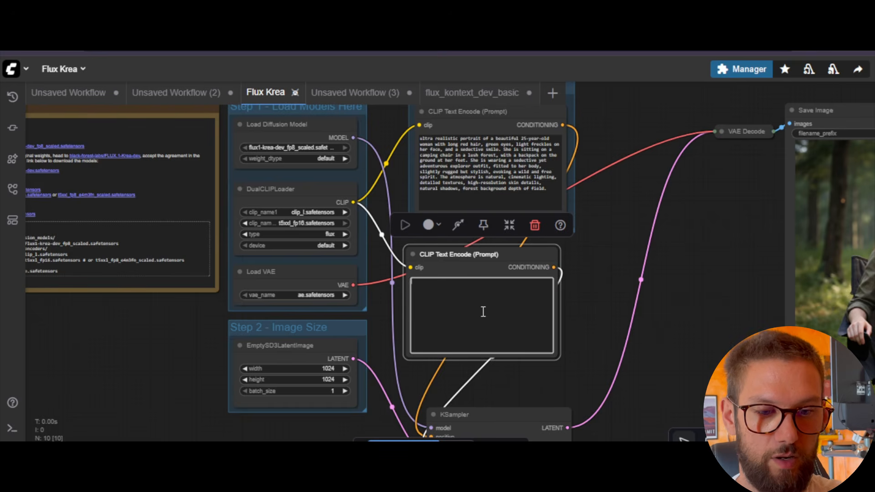
text(cartoon, anime, illustration, extra limbs, deformed, distorted, blurry, low resolution, low detail, poorly drawn face, bad anatomy, mutated, watermark, text, logo)
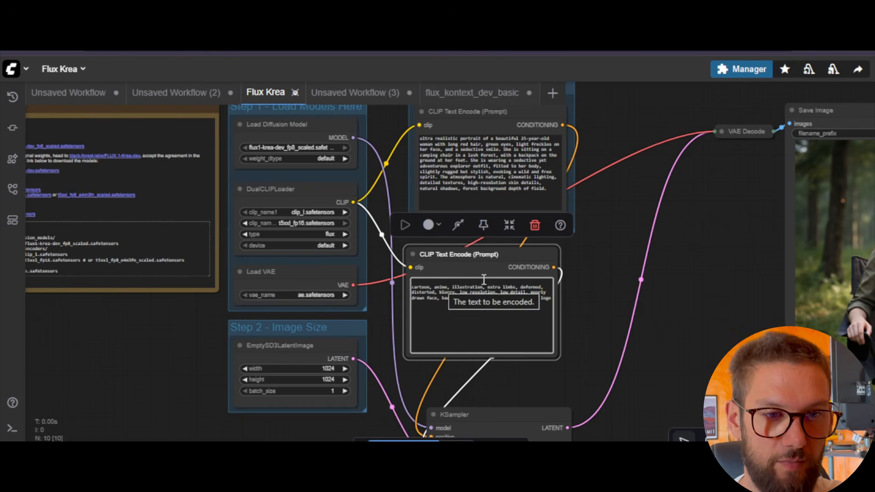
Colour the original CLIP Text Encode node green and the cloned node with the unwanted-features prompt red.
scroll(620, 303, up, 3)
click(522, 177)
right_click(522, 177)
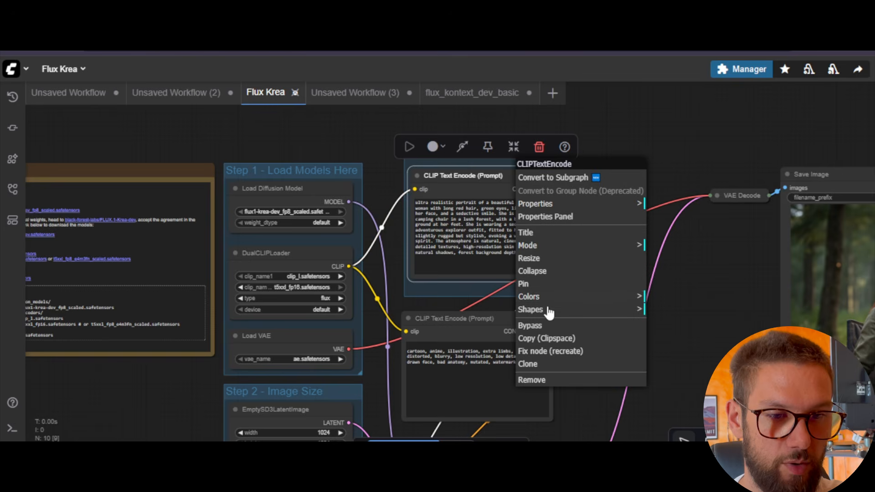
click(580, 297)
click(666, 337)
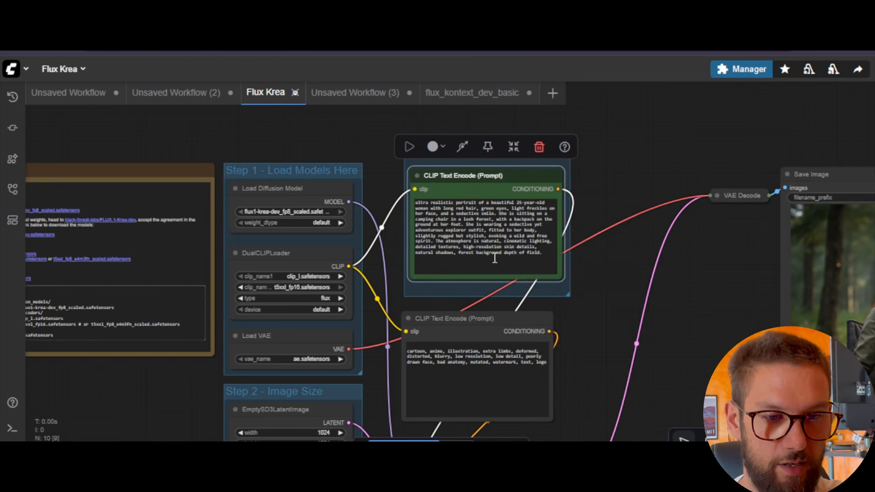
right_click(506, 325)
click(537, 376)
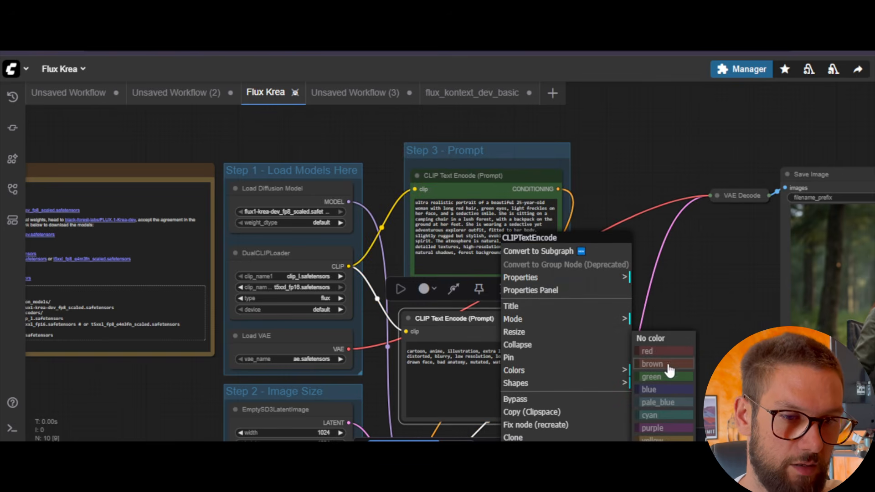
click(668, 352)
Retitle the red CLIP Text Encode node as "Negative (Prompt)".
right_click(505, 324)
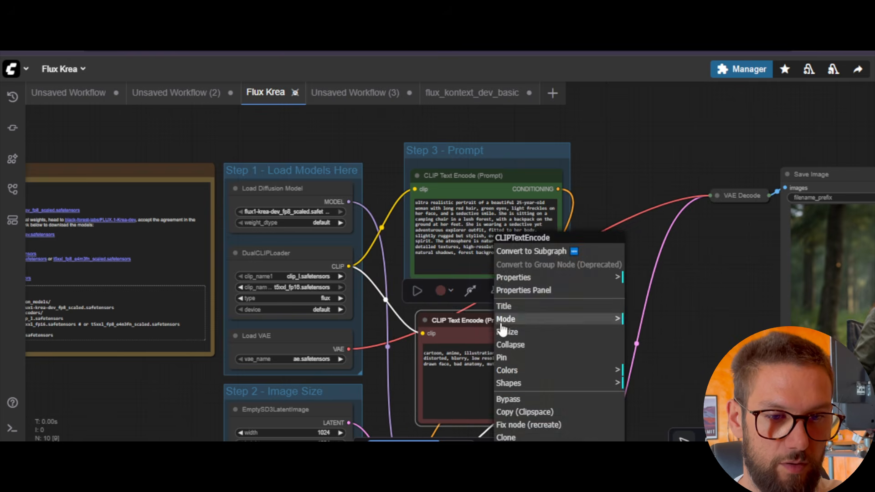
click(504, 307)
drag(618, 281, 537, 279)
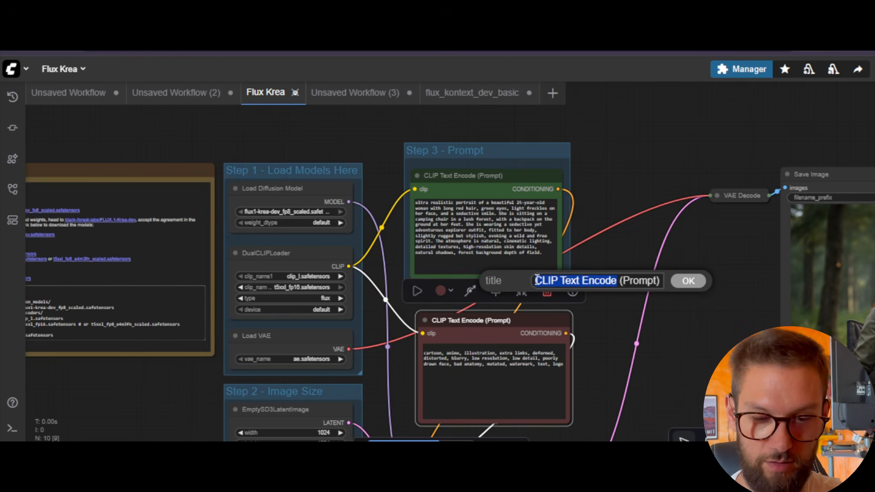
text(Negative)
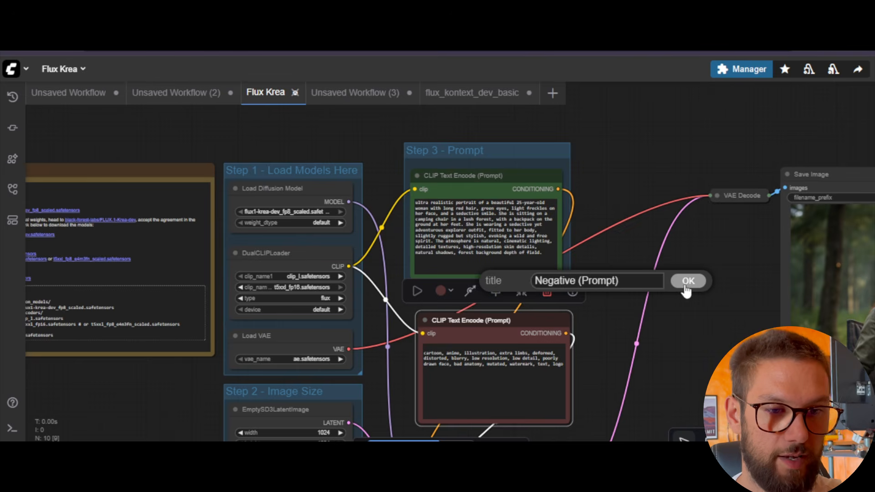
click(688, 281)
Retitle the green CLIP Text Encode node as "Positive (Prompt)".
right_click(501, 179)
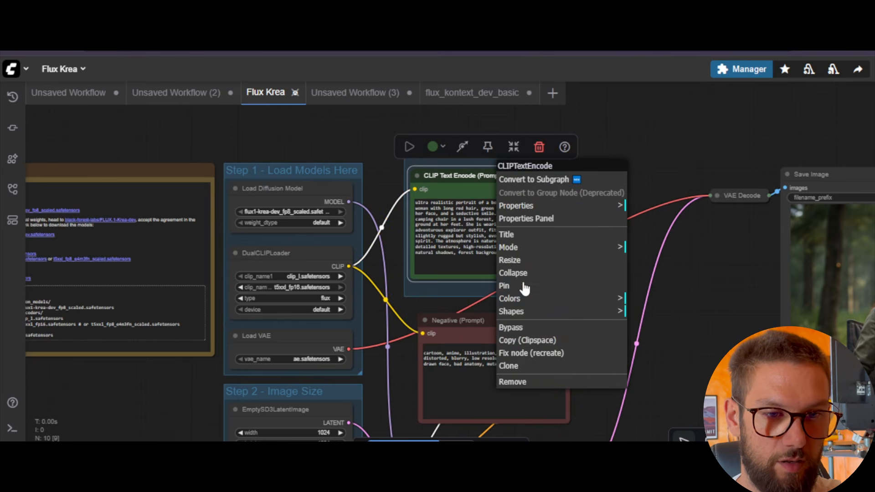
click(507, 234)
drag(628, 205, 515, 209)
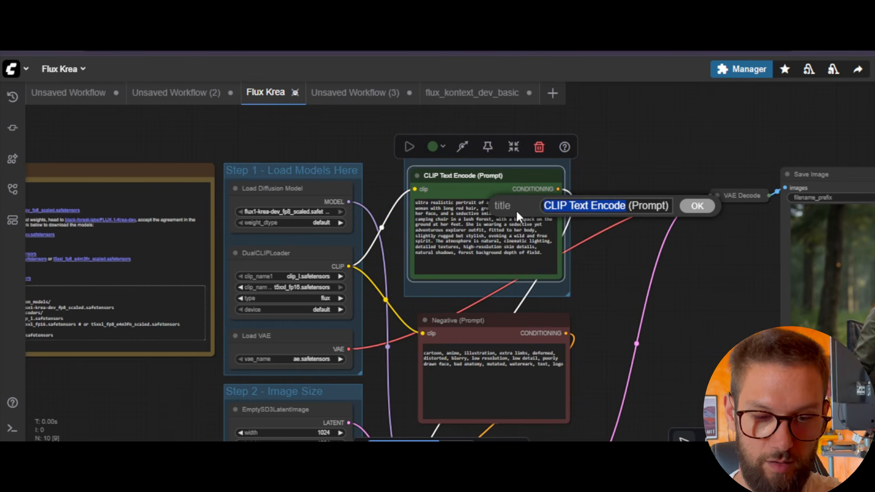
text(Pos)
text(itive)
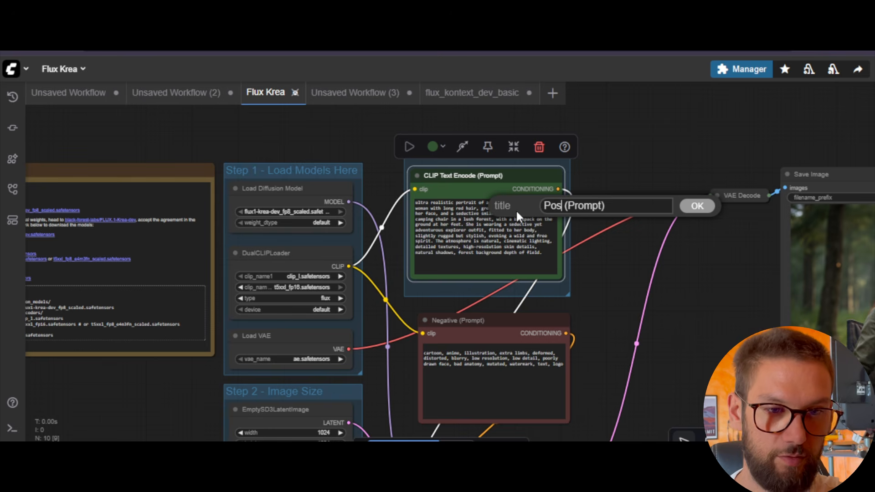
click(703, 205)
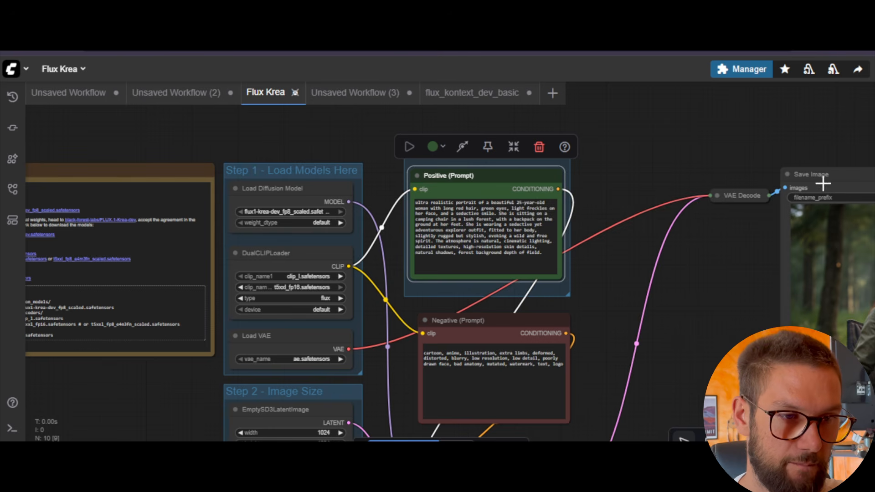
Place Save Image beside the prompt nodes with VAE Decode above it, and tuck the KSampler and Negative (Prompt) nodes into a compact layout.
drag(833, 176, 782, 183)
drag(743, 195, 634, 145)
drag(841, 173, 656, 180)
scroll(567, 288, down, 3)
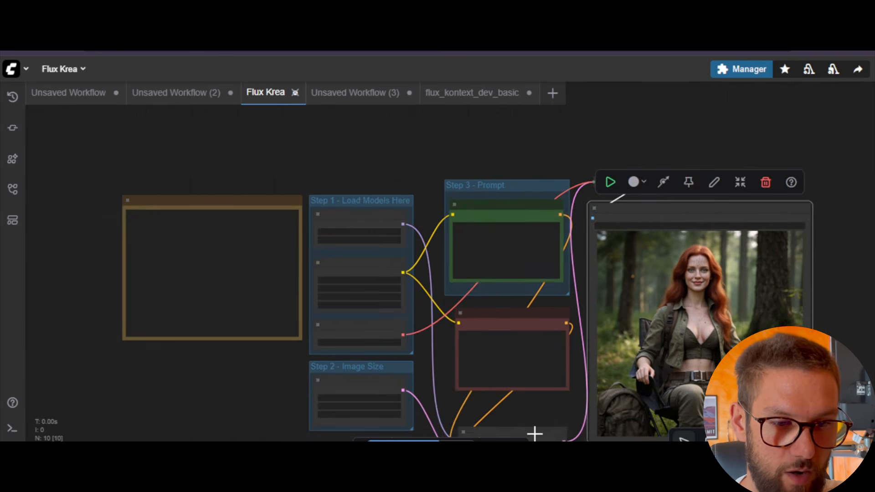
drag(534, 434, 536, 408)
scroll(759, 221, up, 3)
scroll(759, 221, up, 2)
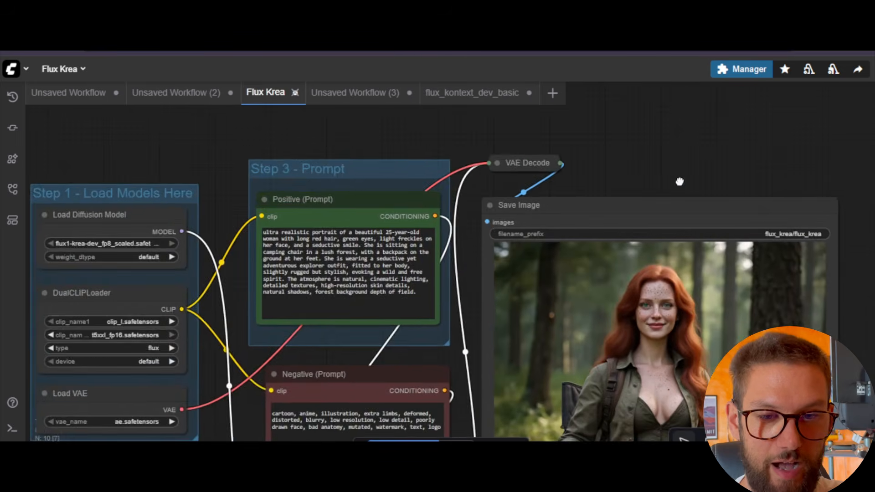
scroll(679, 179, down, 4)
click(371, 276)
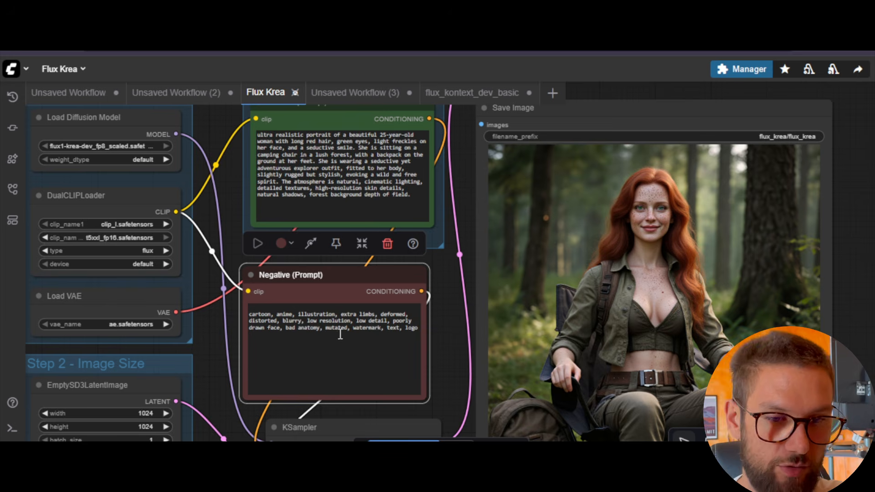
Run the Flux Krea workflow with the new negative prompt and follow the KSampler's live preview.
scroll(815, 251, down, 2)
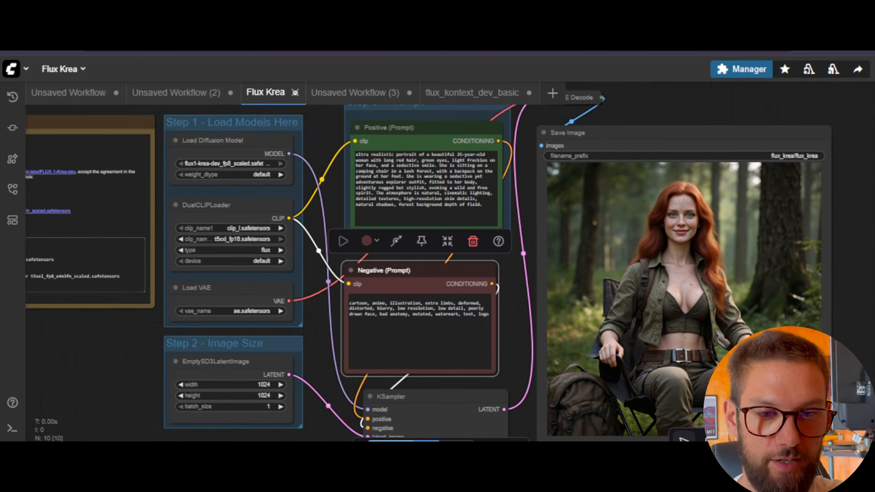
click(397, 449)
drag(847, 260, 780, 237)
scroll(830, 197, down, 1)
scroll(838, 208, up, 1)
scroll(810, 259, down, 2)
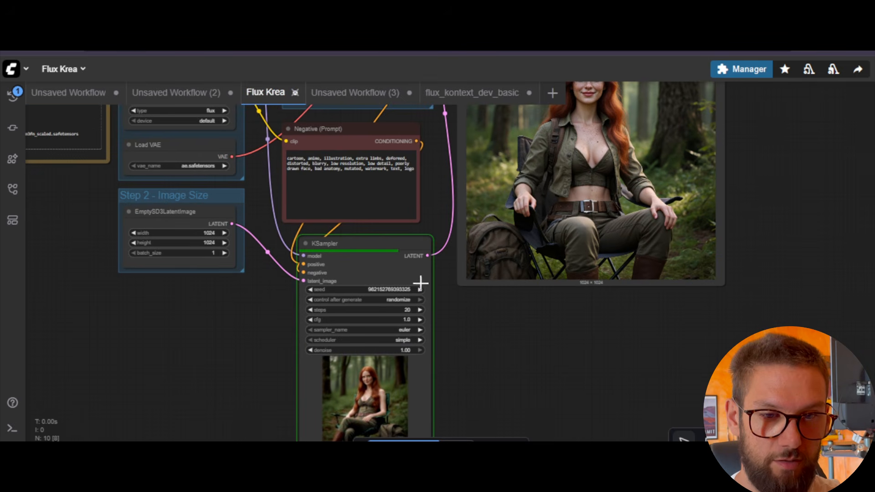
drag(750, 171, 706, 305)
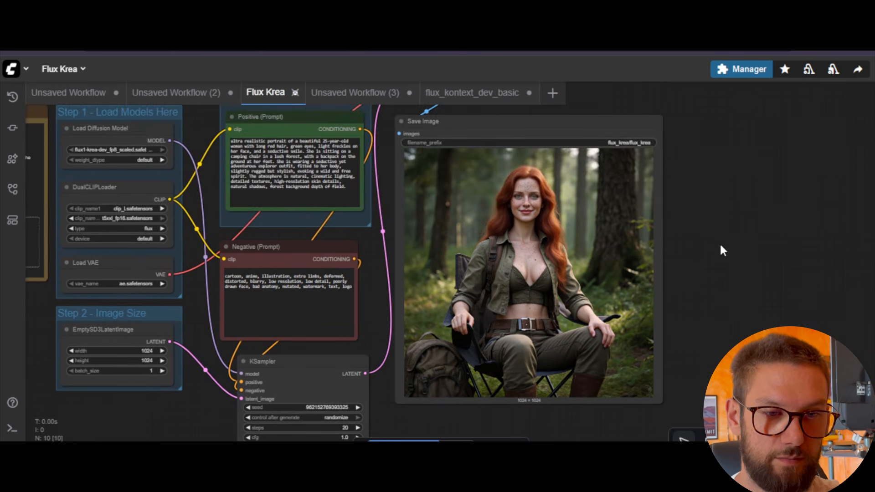
Examine the newly generated forest camping-chair portrait in Save Image alongside the positive and negative prompt nodes.
scroll(719, 241, up, 1)
scroll(720, 241, up, 1)
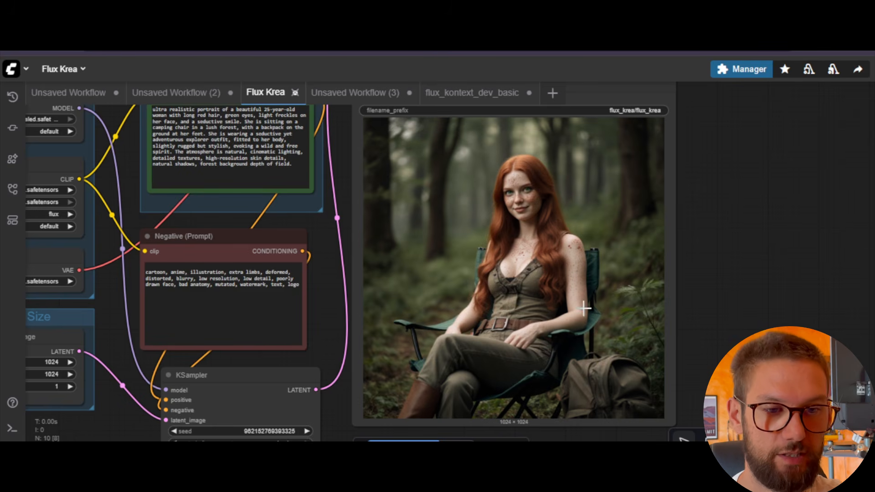
drag(728, 261, 769, 299)
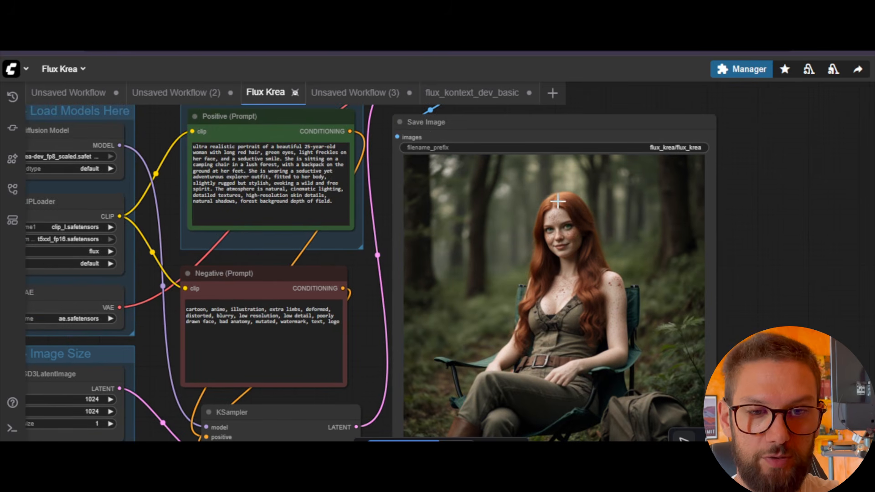
drag(364, 284, 425, 260)
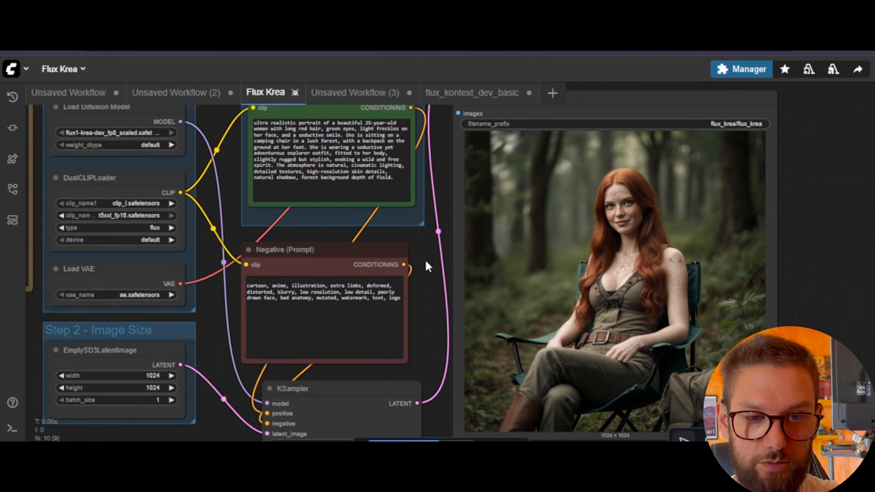
scroll(401, 287, up, 1)
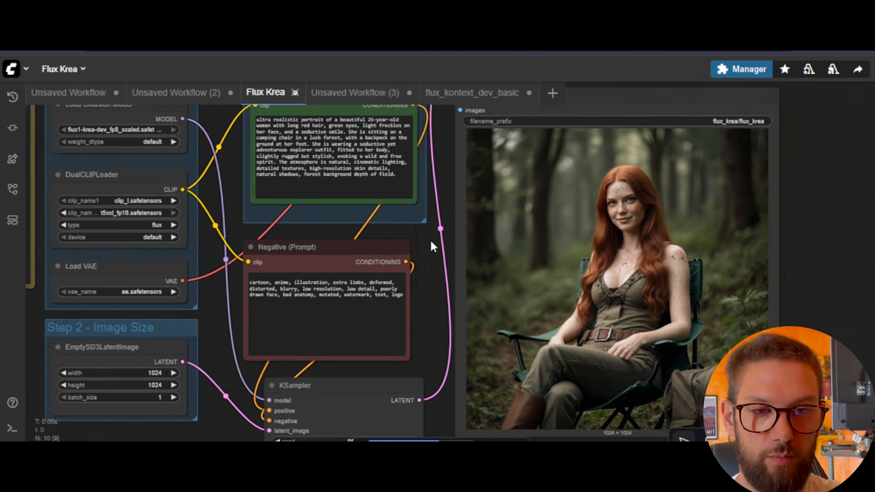
scroll(430, 238, down, 3)
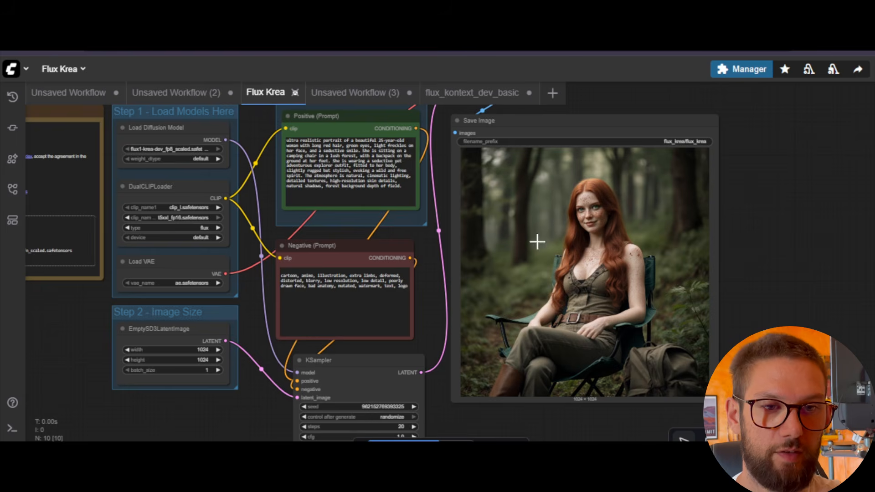
scroll(788, 195, down, 1)
scroll(788, 197, down, 1)
scroll(786, 193, up, 1)
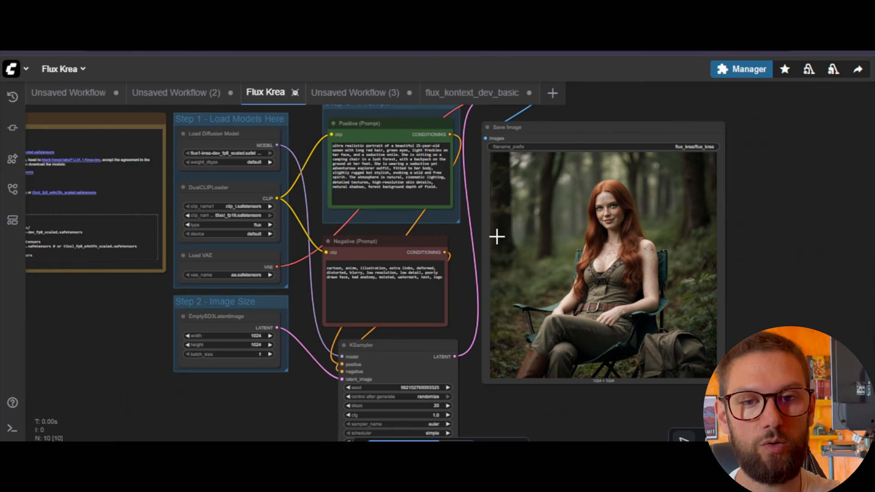
Check Unsaved Workflow (2), return to the Flux Krea workflow and shift the Negative (Prompt) node slightly.
click(187, 93)
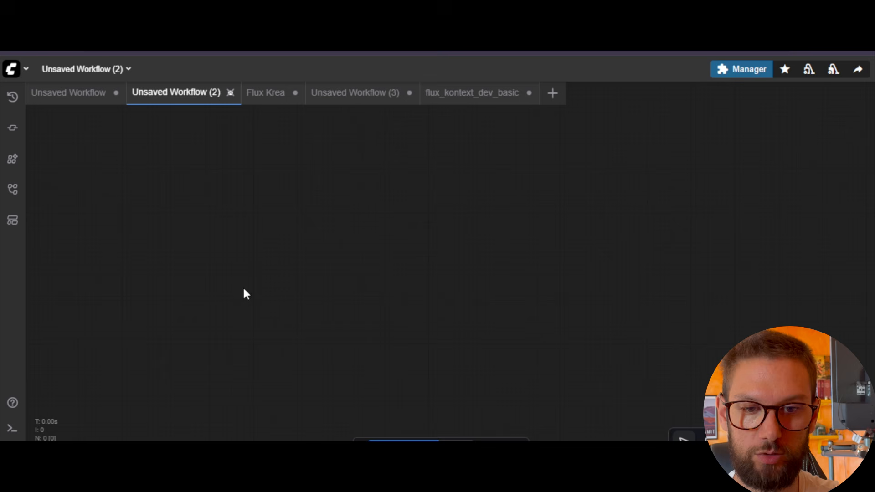
click(267, 96)
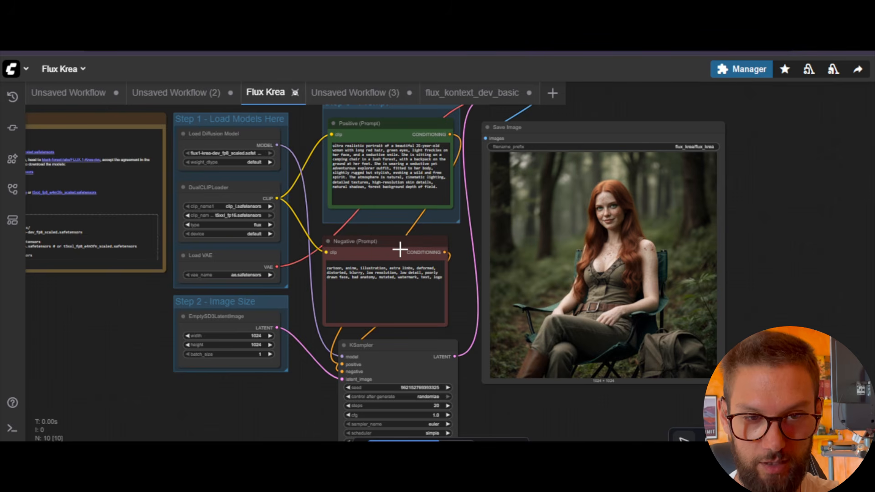
drag(401, 250, 408, 249)
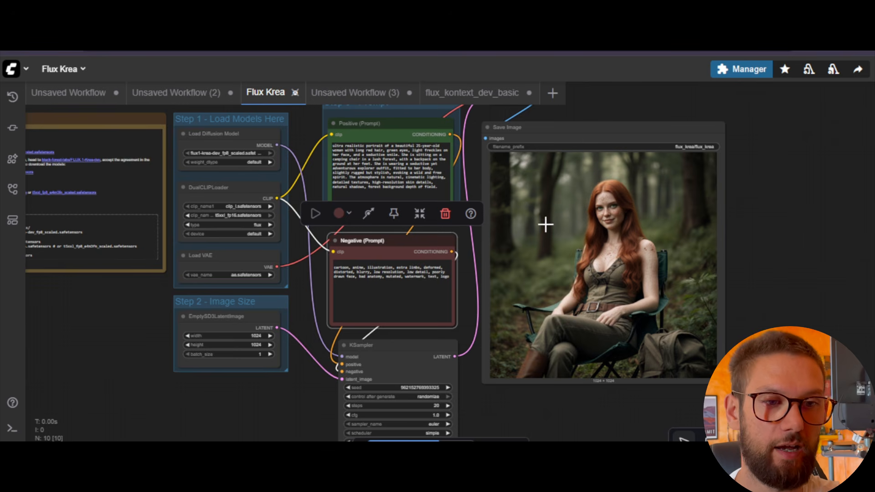
Move the Save Image node slightly farther from the prompt nodes, and briefly check the ComfyUI Manager.
drag(591, 137, 633, 130)
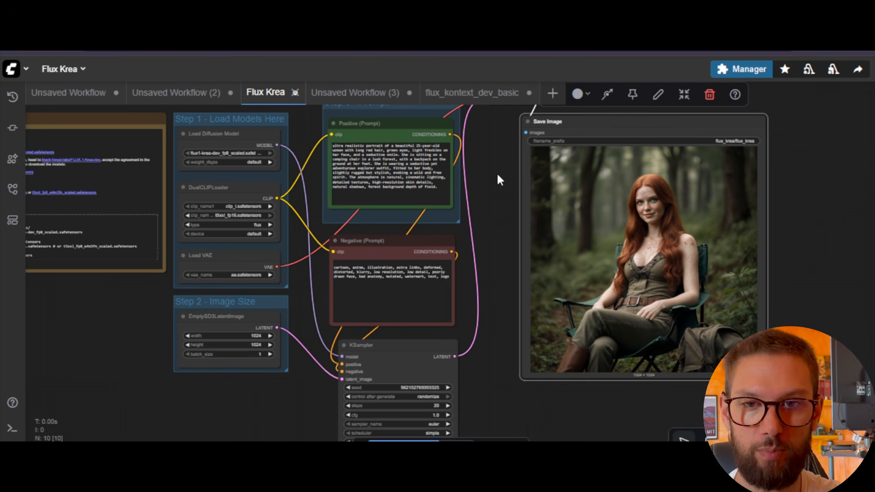
click(759, 71)
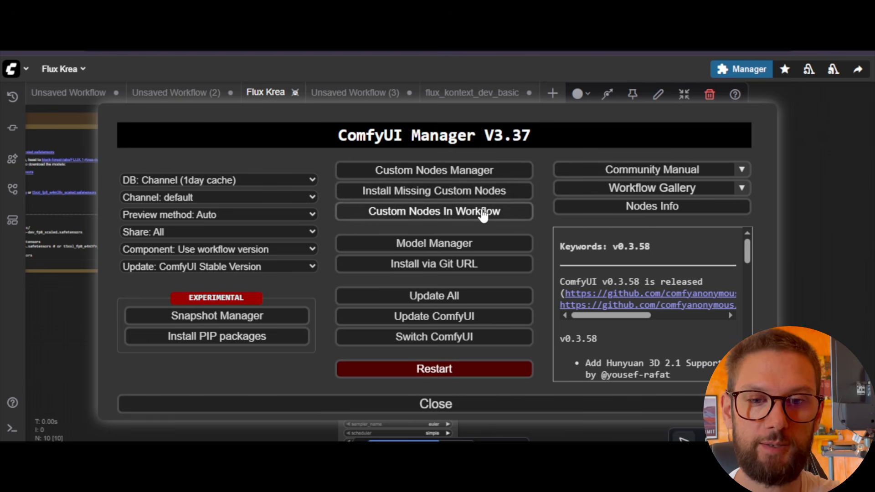
click(421, 405)
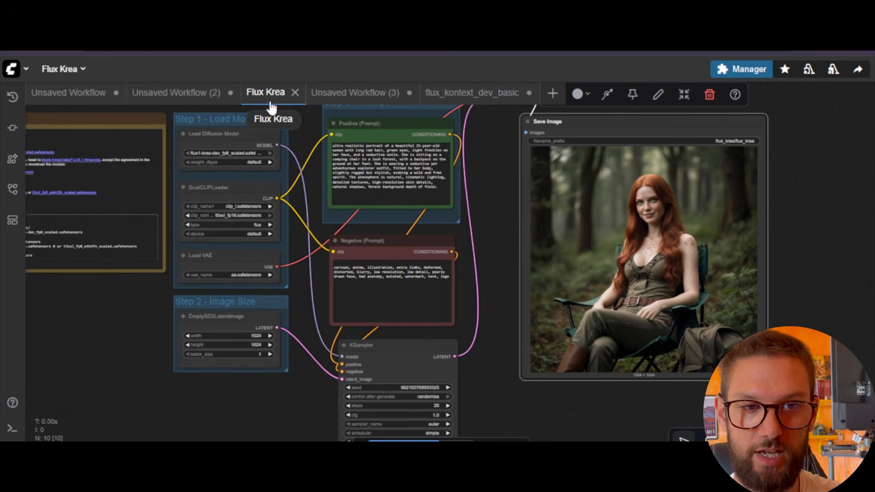
Save the flux_kontext_dev_basic workflow under the filename Flux Kontex.
click(454, 98)
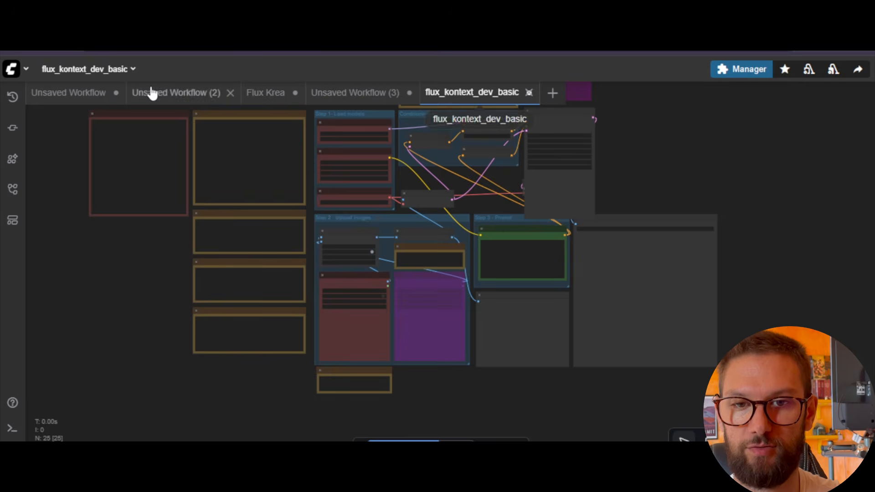
click(127, 72)
click(90, 145)
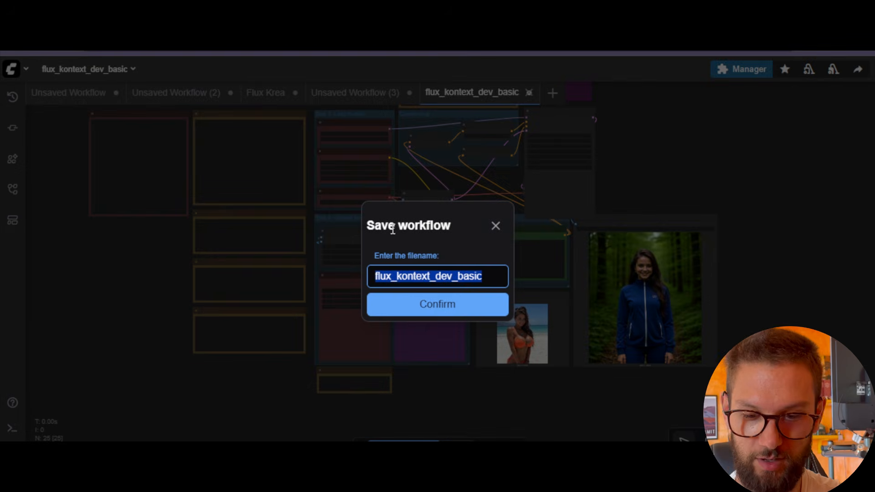
text(Flux Kontec)
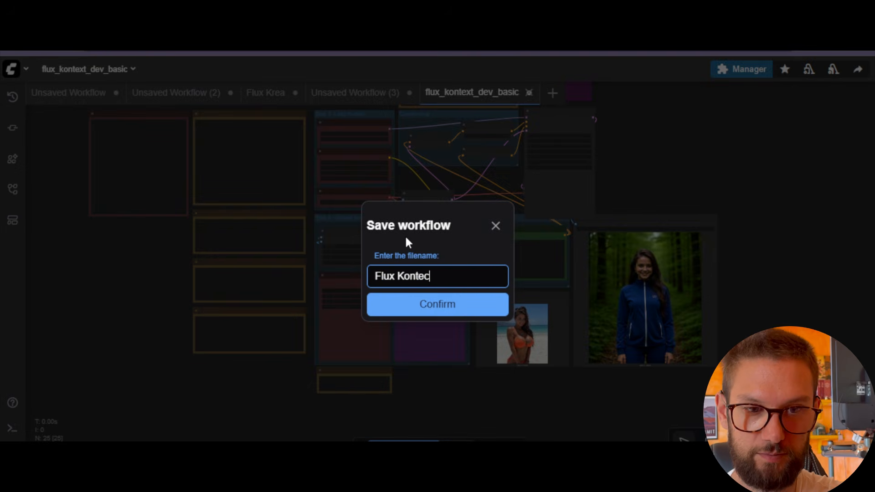
key(BackSpace)
text(x)
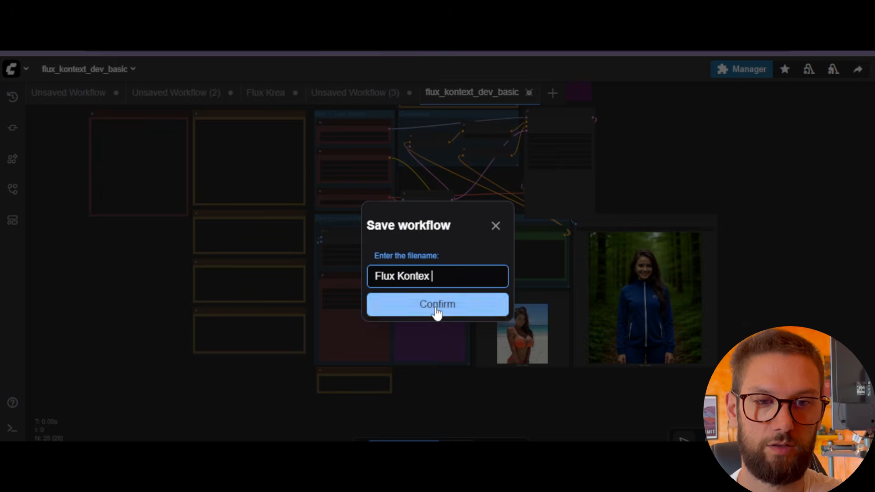
click(437, 311)
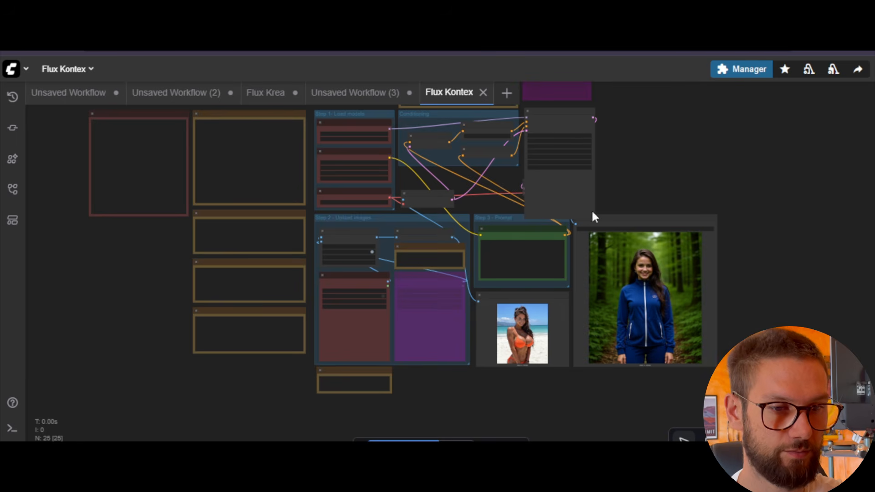
scroll(453, 204, up, 1)
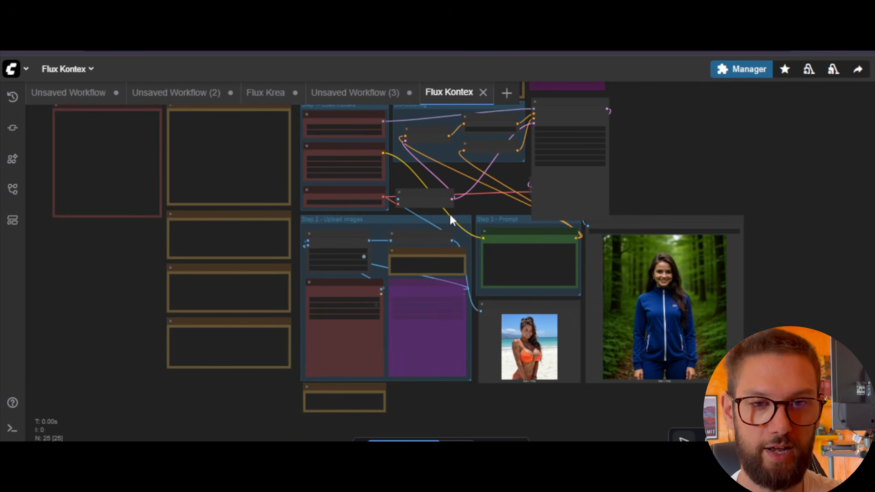
Save the changes to the Flux Krea workflow under its existing name.
click(273, 94)
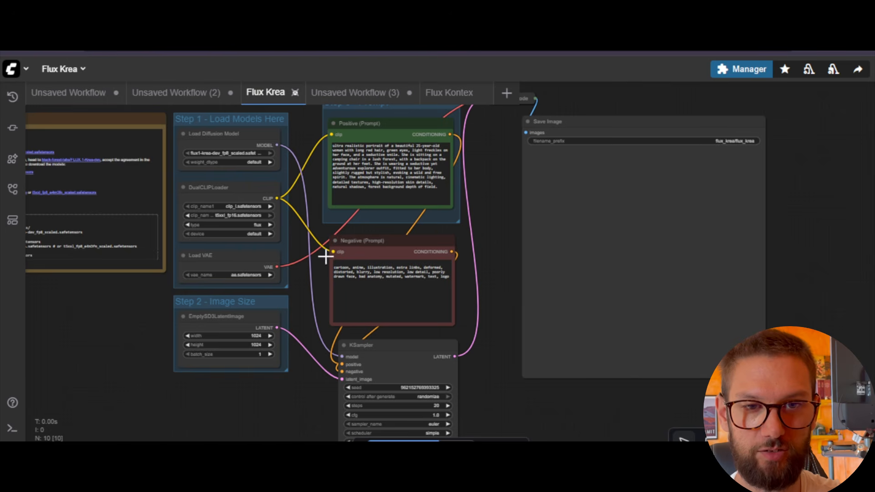
click(85, 69)
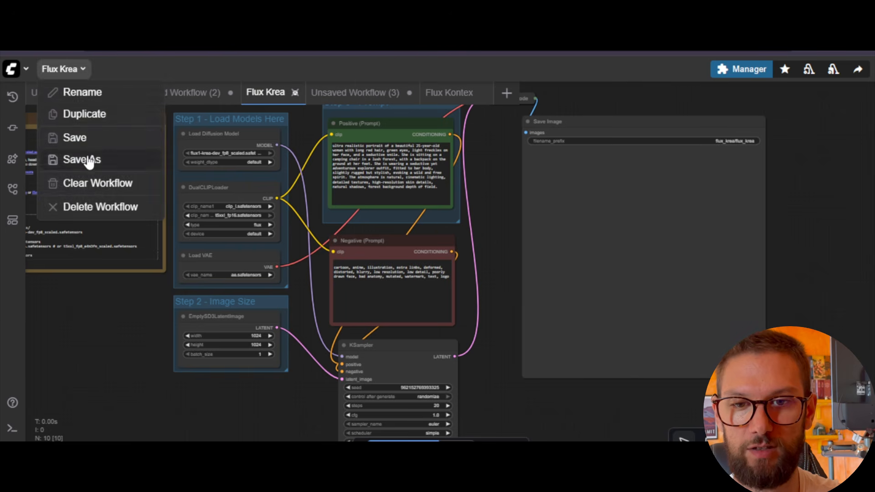
click(88, 144)
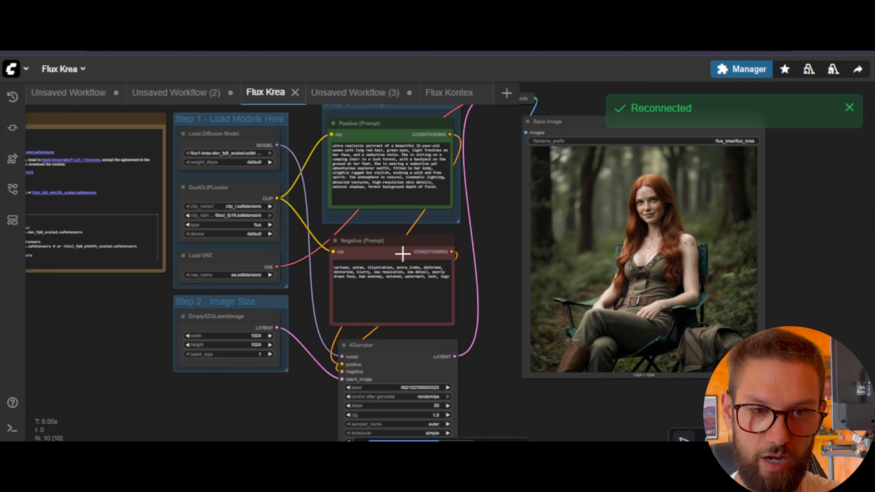
scroll(490, 250, up, 1)
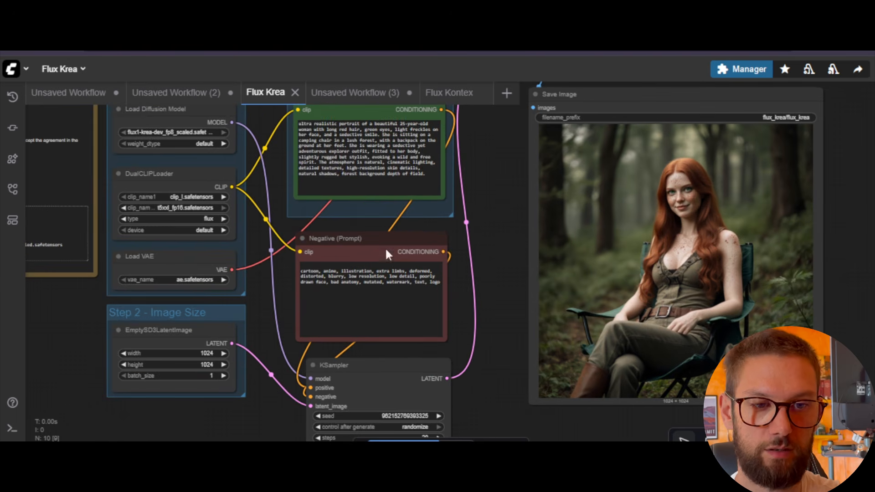
scroll(509, 231, down, 2)
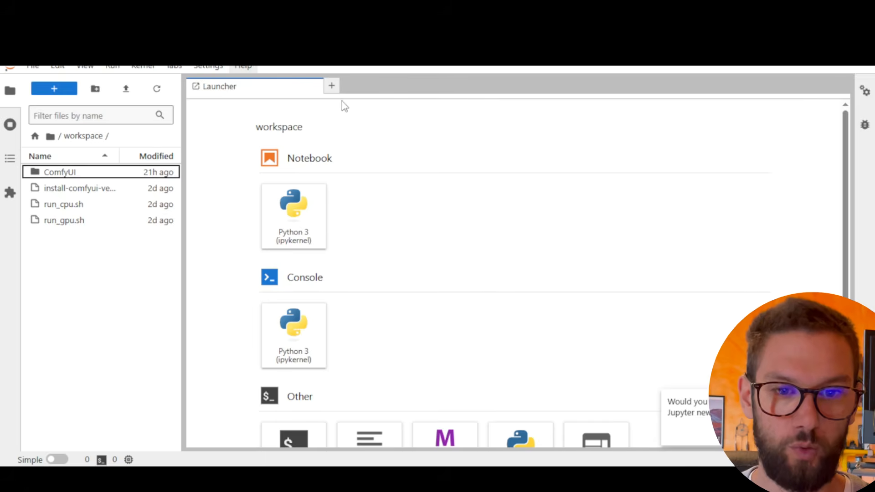
Switch to JupyterLab, go to ComfyUI's output folder and view ComfyUI_00001_.png and ComfyUI_00002_.png.
click(60, 174)
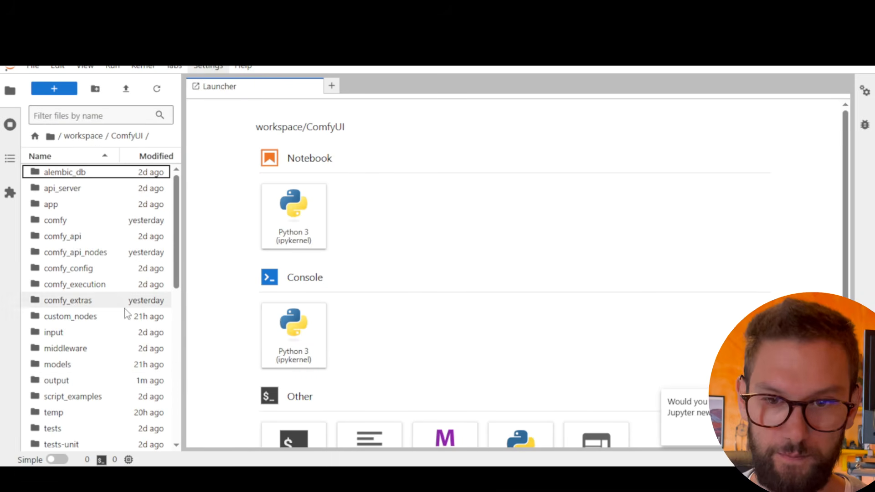
click(60, 382)
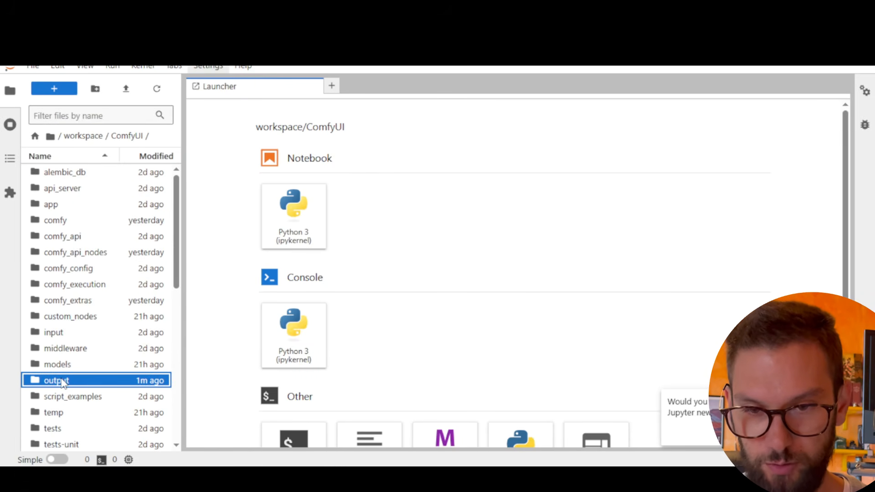
double_click(62, 381)
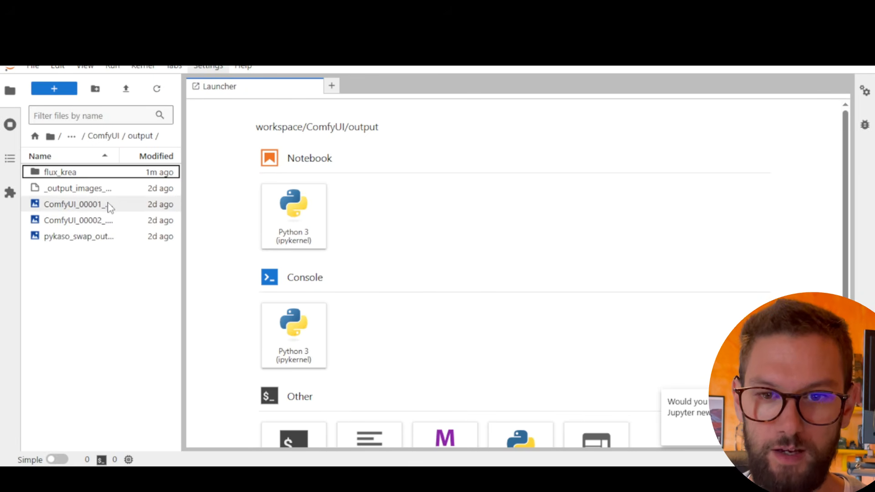
double_click(94, 205)
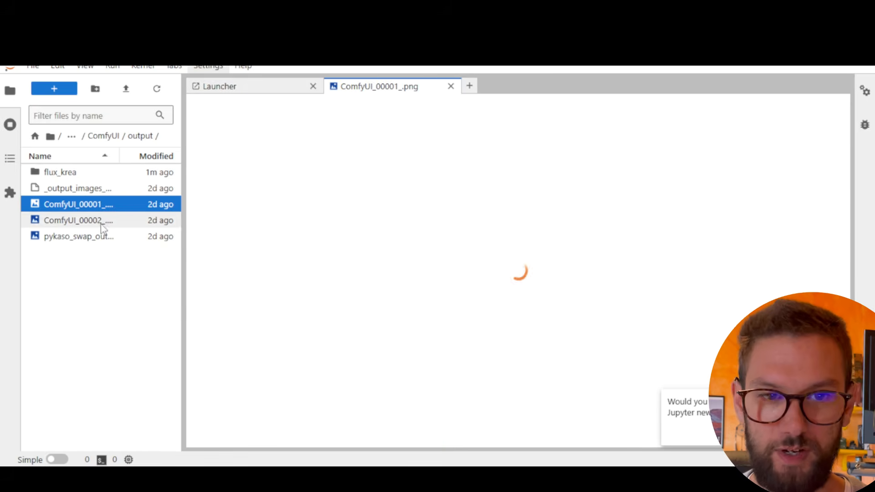
scroll(401, 219, down, 5)
scroll(405, 207, up, 5)
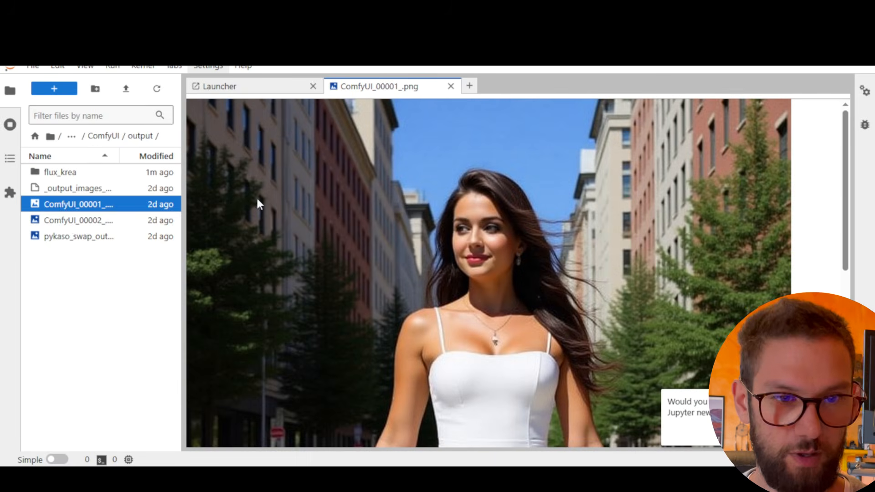
double_click(78, 220)
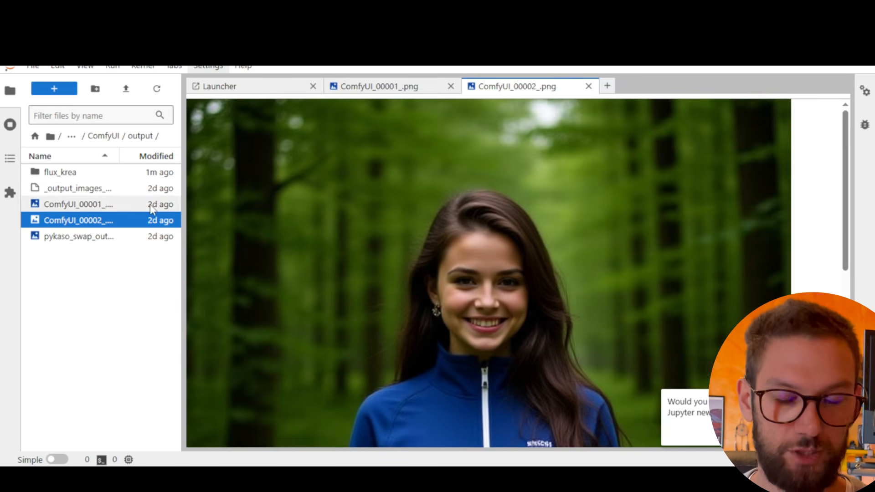
Open the flux_krea output subfolder and examine flux_krea_00001_.png, flux_krea_00002_.png and flux_krea_00003_.png.
click(79, 173)
double_click(80, 173)
double_click(93, 174)
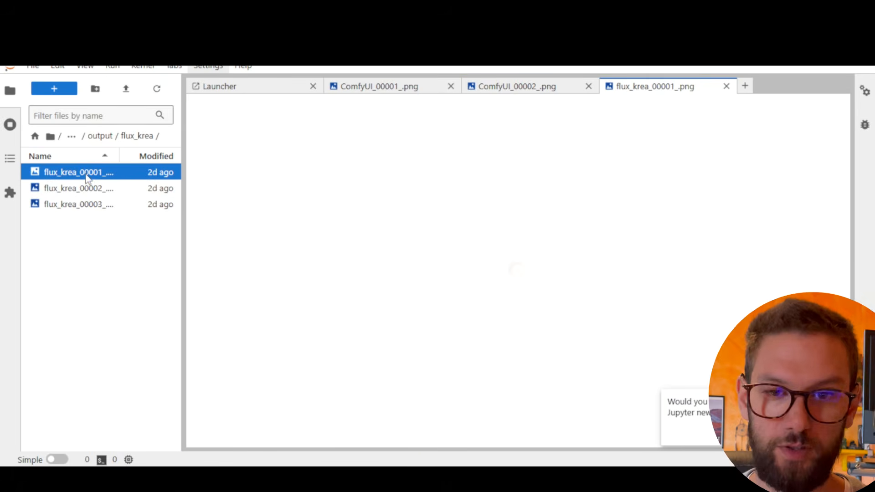
scroll(568, 237, down, 6)
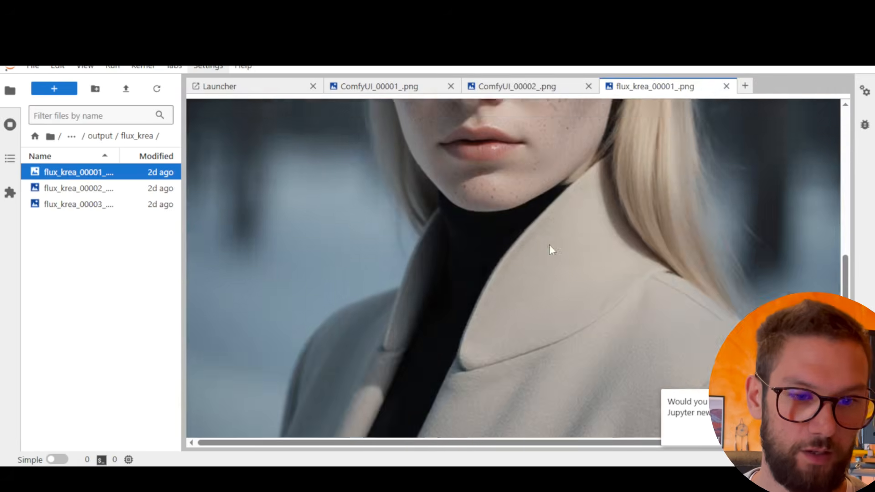
scroll(549, 244, up, 4)
double_click(143, 188)
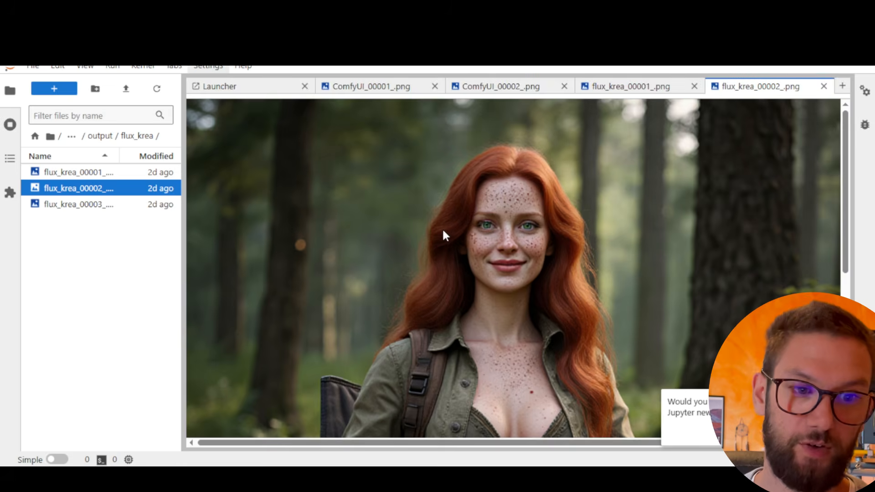
scroll(442, 228, down, 4)
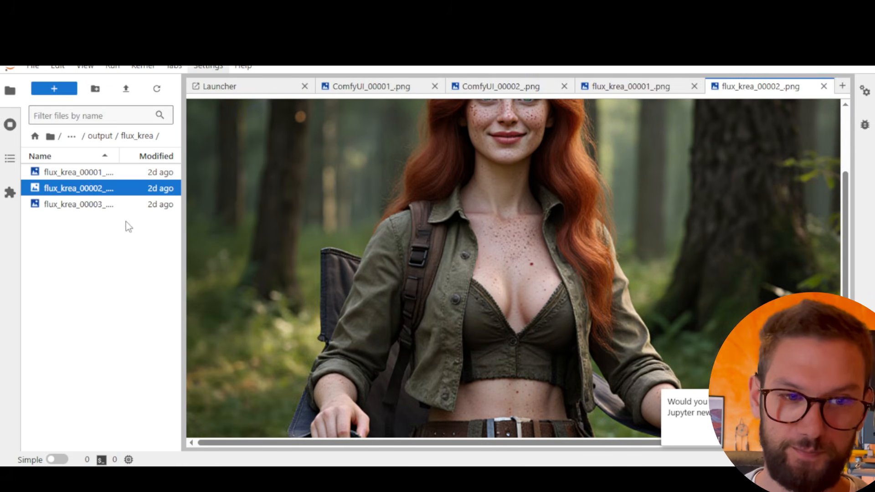
double_click(91, 204)
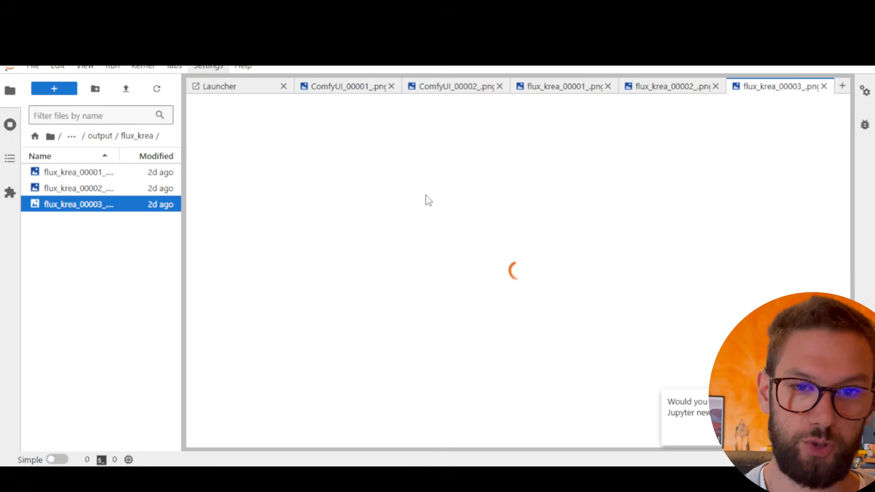
scroll(424, 199, down, 4)
scroll(443, 201, up, 4)
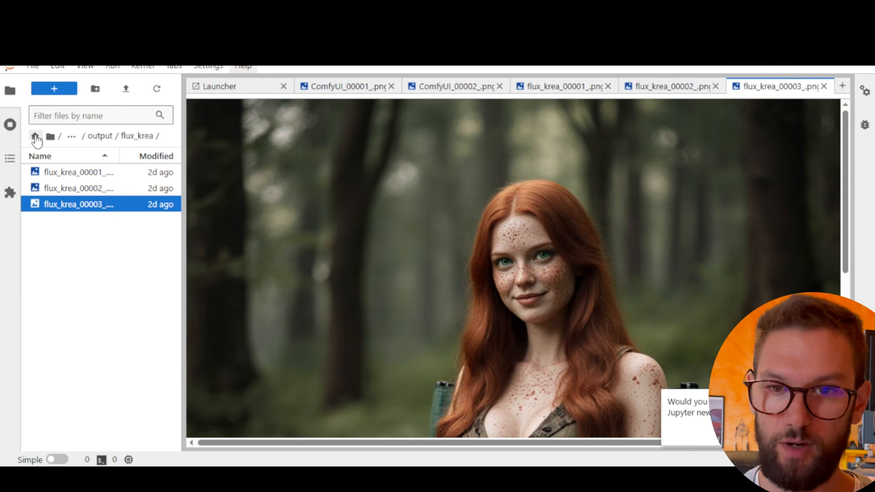
Return to the workspace folder in the file browser and go back into ComfyUI's output folder.
click(36, 137)
click(521, 284)
click(35, 138)
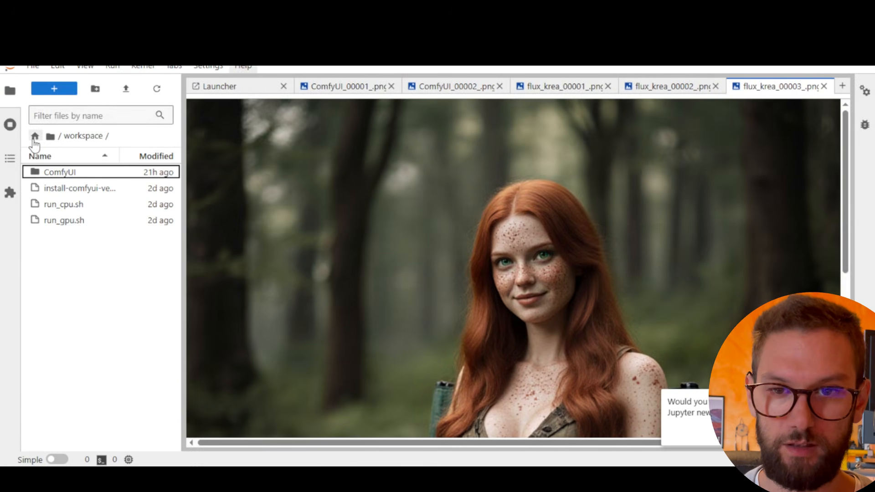
click(63, 173)
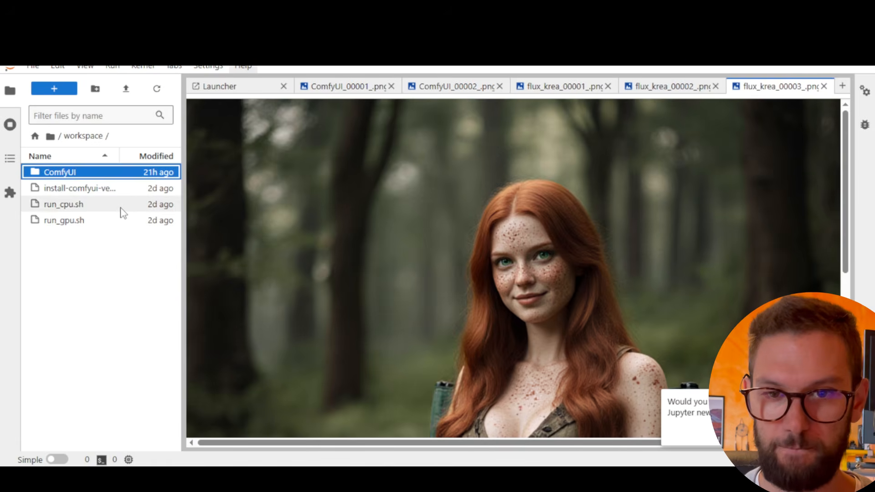
double_click(64, 382)
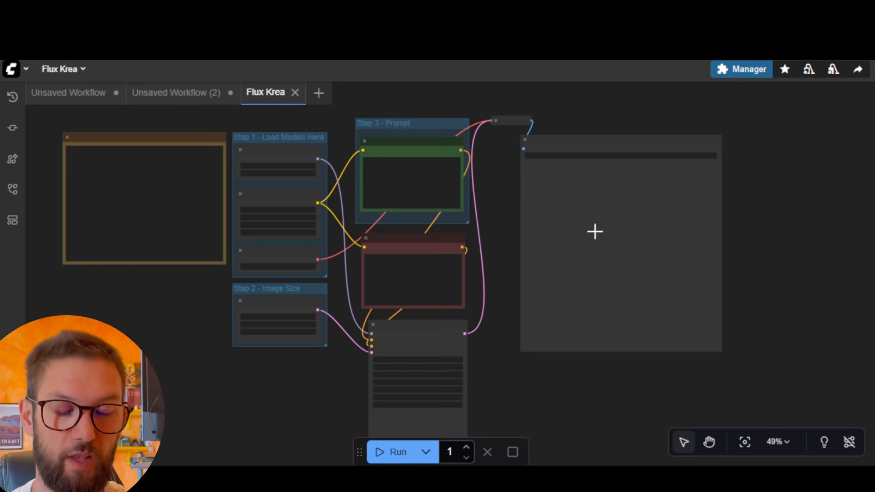
Review the Flux Krea workflow's nodes in ComfyUI and ComfyUI's startup log in the JupyterLab terminal.
scroll(741, 219, up, 2)
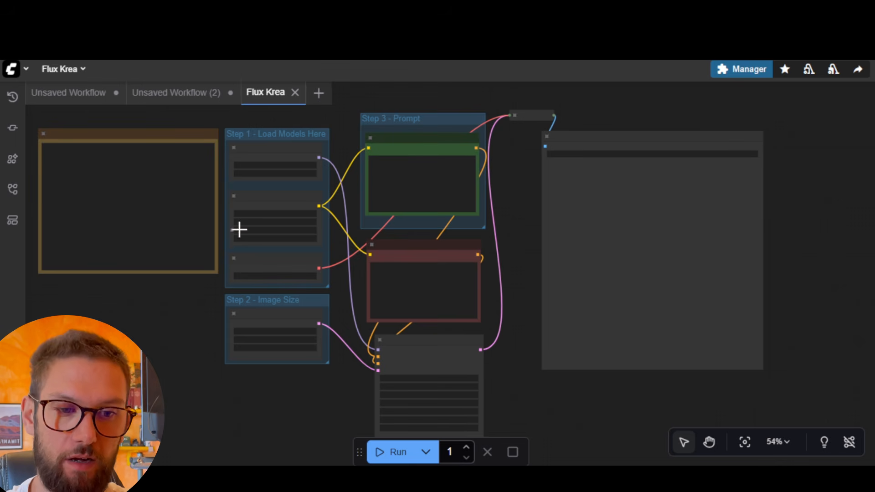
scroll(206, 316, up, 2)
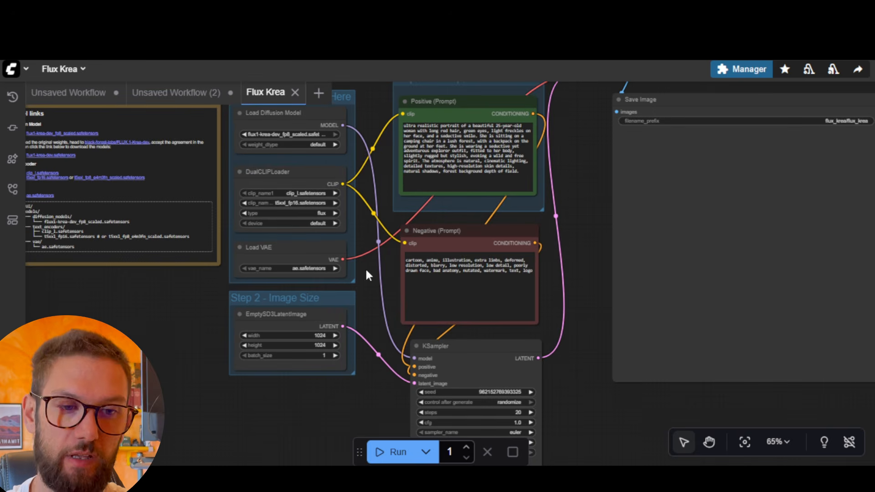
drag(559, 235, 573, 279)
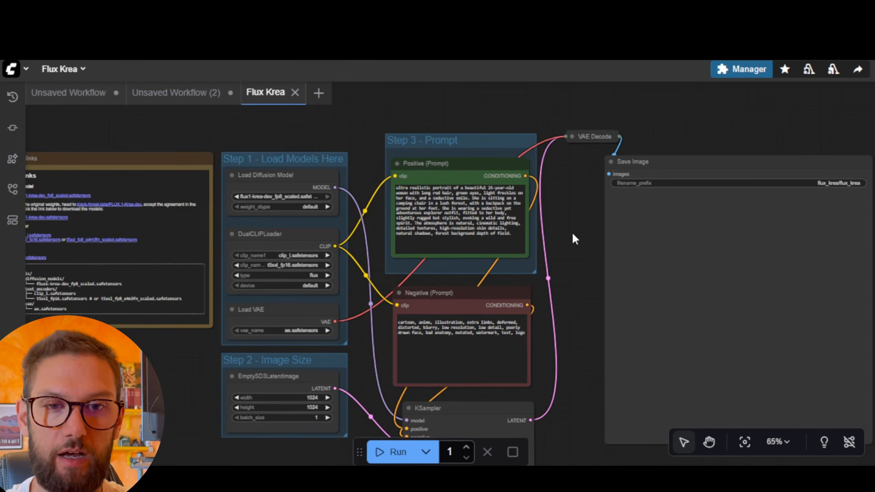
drag(572, 234, 598, 230)
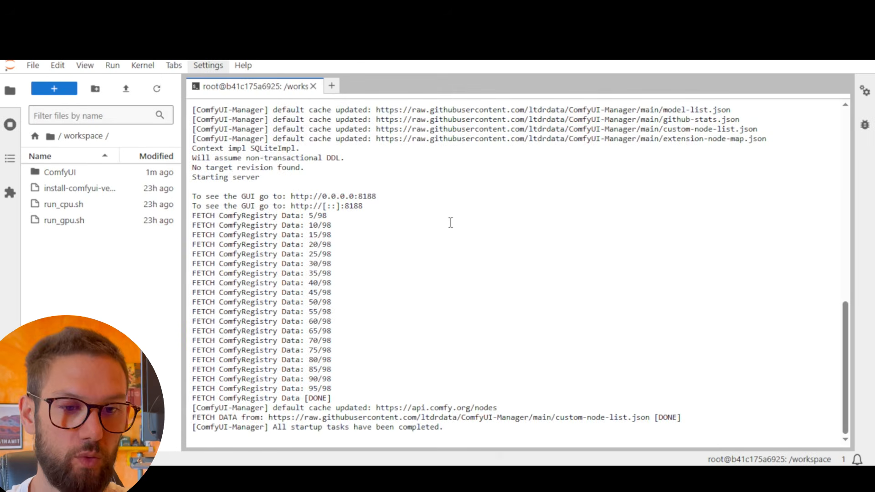
scroll(492, 231, up, 10)
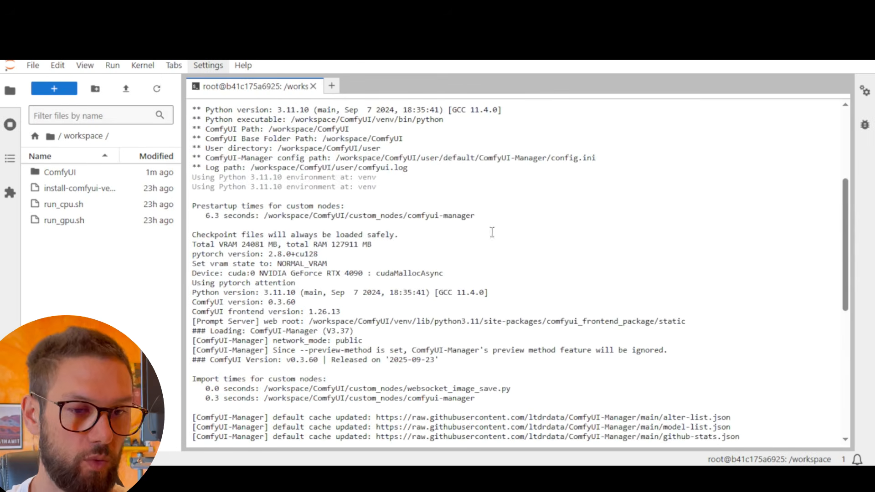
scroll(492, 232, down, 10)
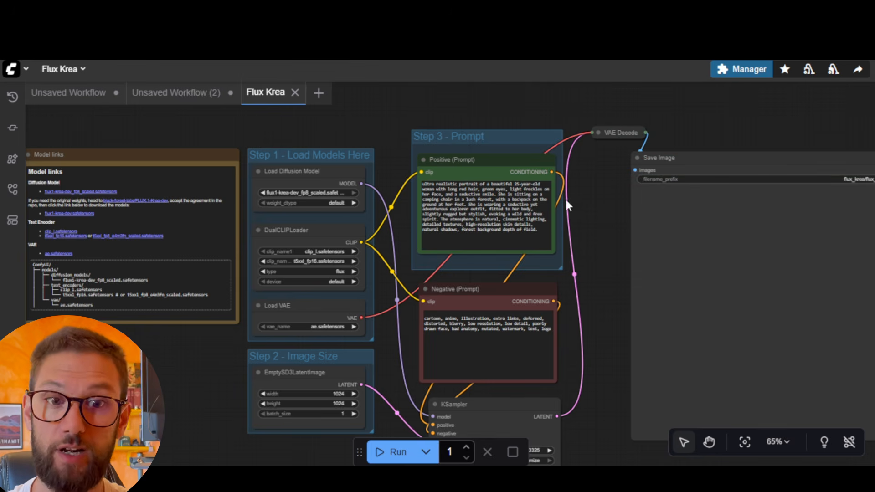
scroll(574, 196, down, 2)
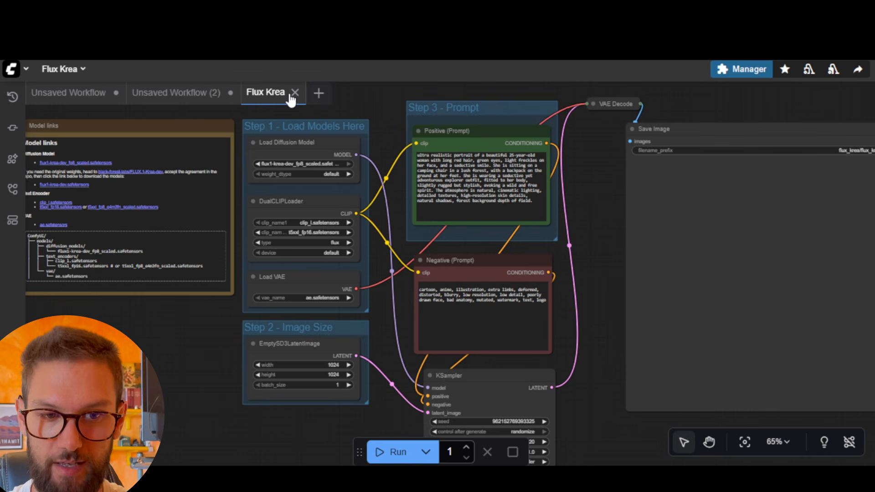
drag(493, 261, 491, 264)
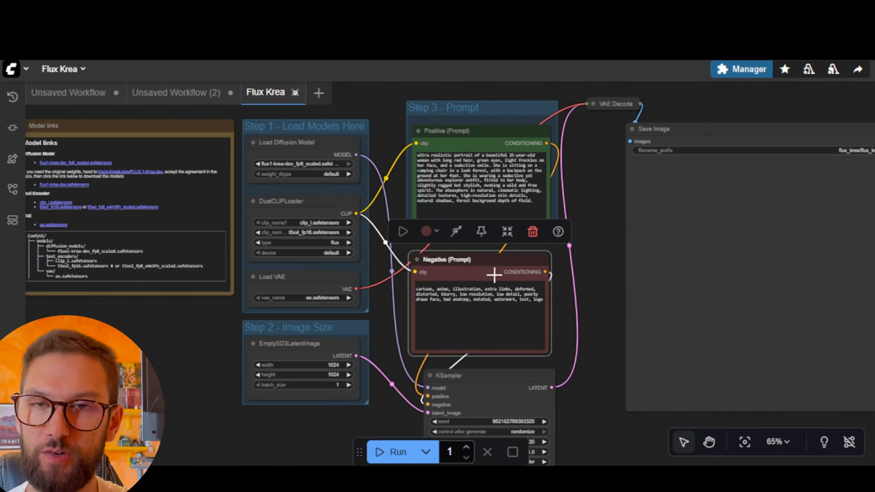
click(577, 199)
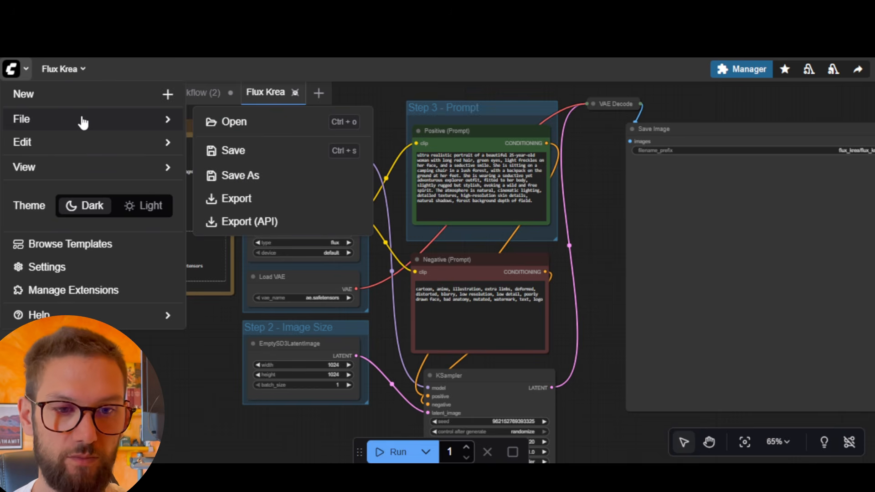
click(378, 93)
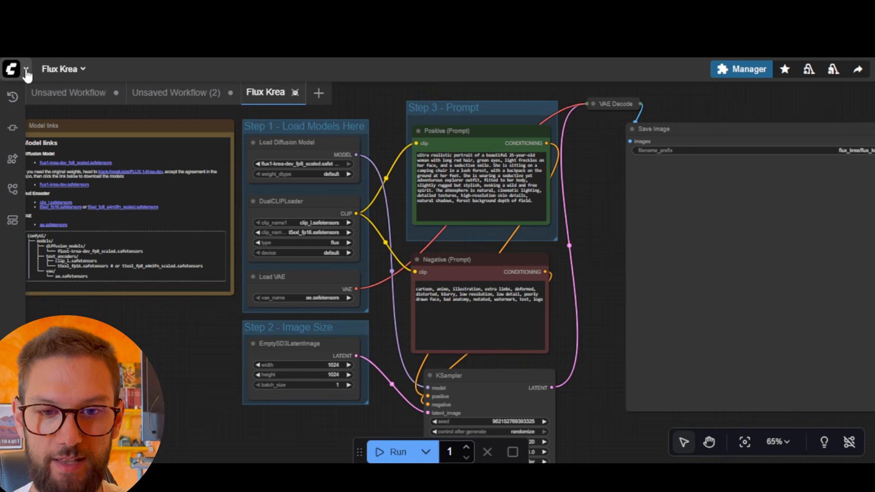
Export the current workflow to a file named Flux Krea.
click(13, 71)
mouse_move(75, 119)
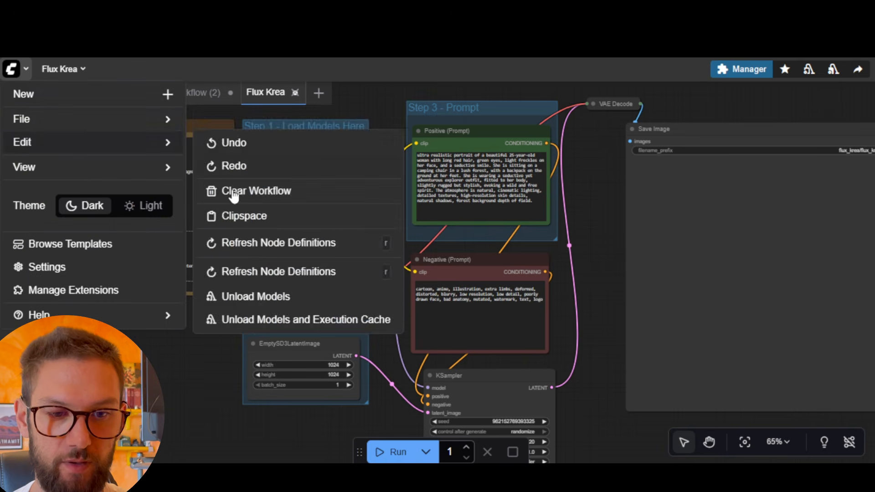
click(244, 197)
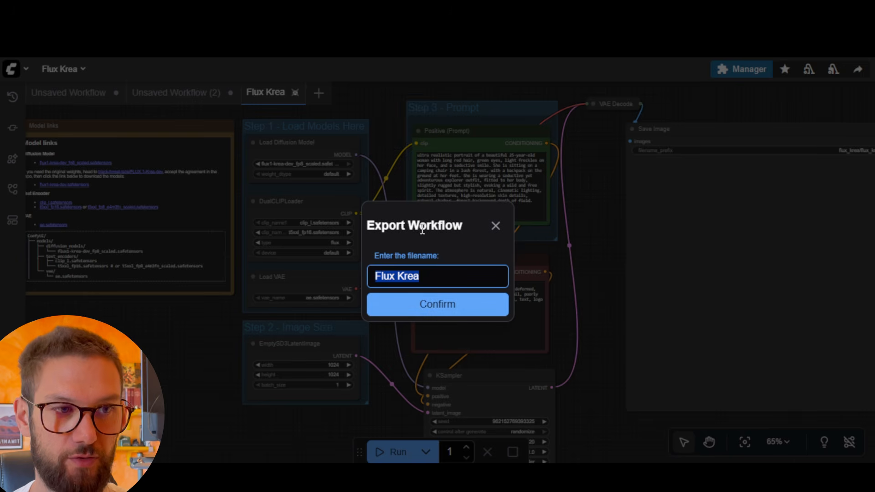
click(429, 305)
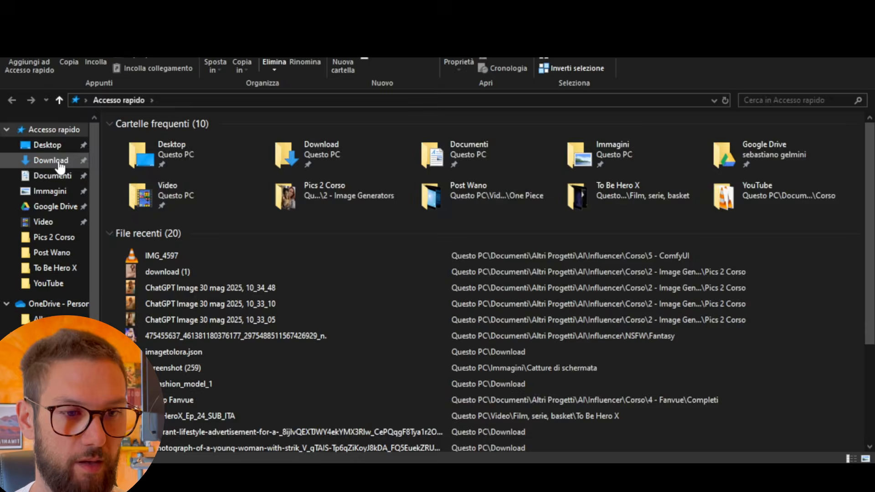
Load Flux Krea.json from the Download folder into ComfyUI's blank canvas and close the empty Unsaved Workflow (3).
click(51, 161)
click(827, 6)
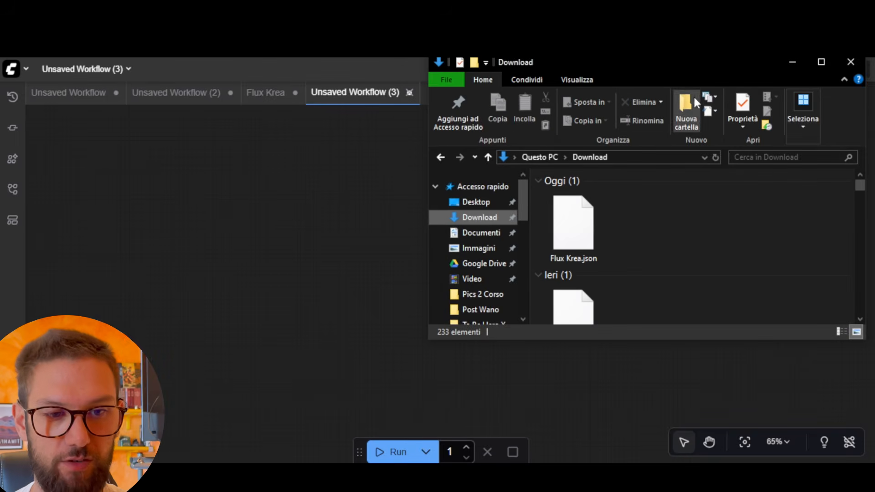
drag(683, 63, 778, 40)
drag(669, 198, 354, 275)
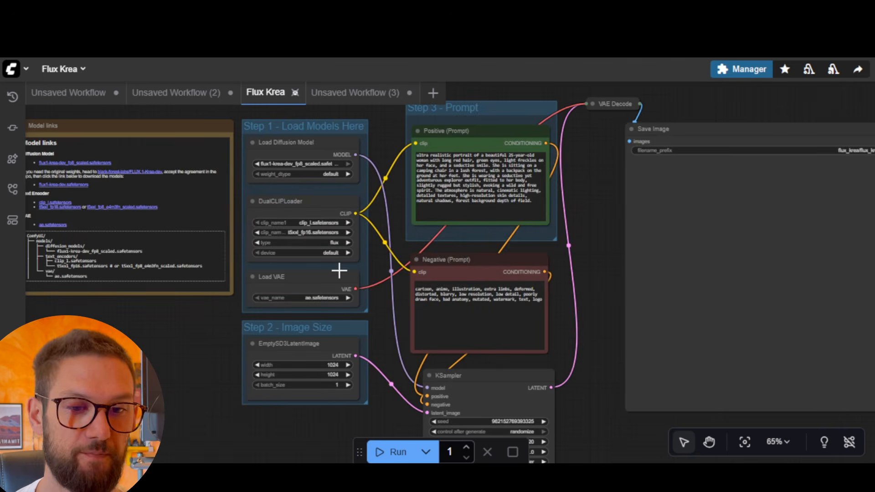
click(409, 94)
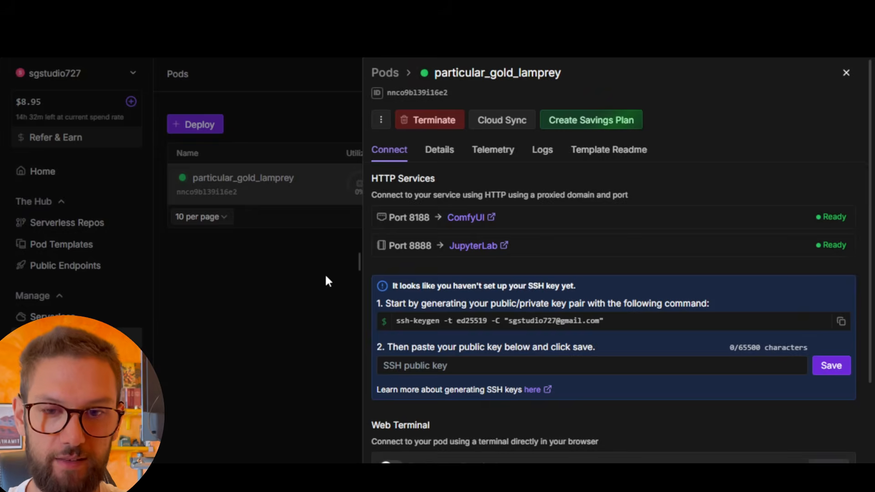
click(342, 274)
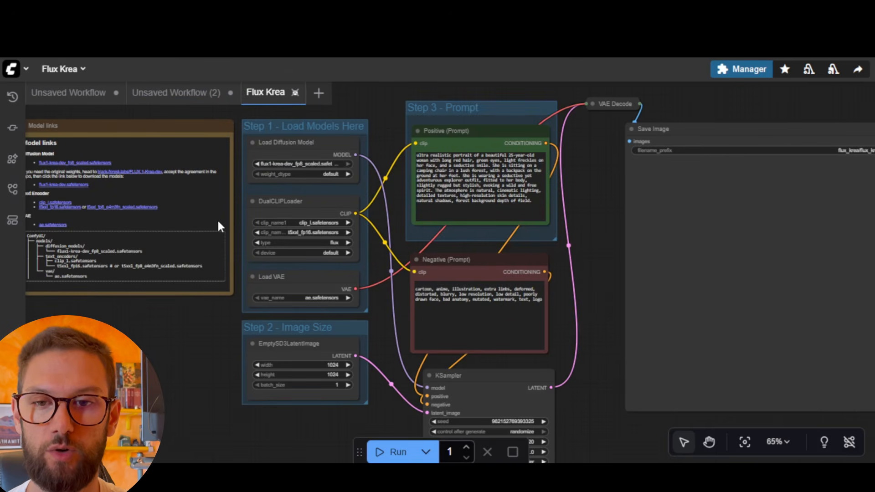
click(26, 72)
mouse_move(31, 122)
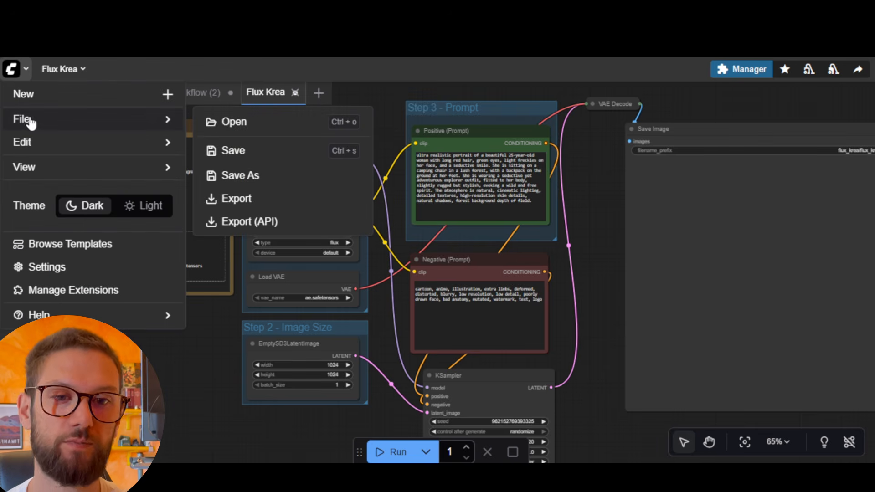
click(397, 93)
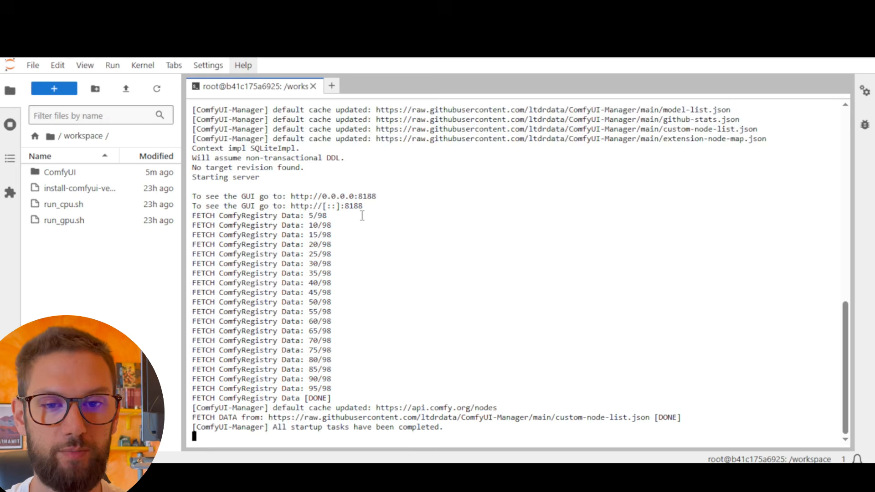
Switch to JupyterLab and read through ComfyUI's startup log in the terminal, from the security scan to the end.
scroll(358, 205, up, 10)
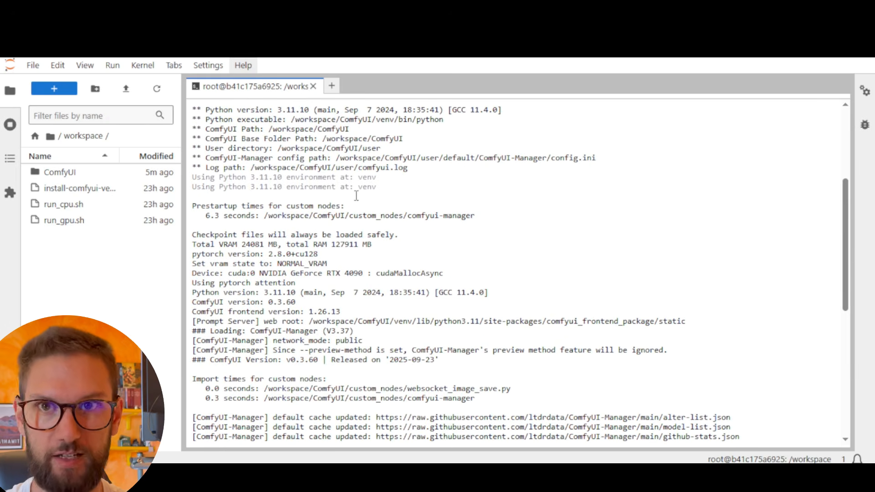
scroll(324, 233, up, 2)
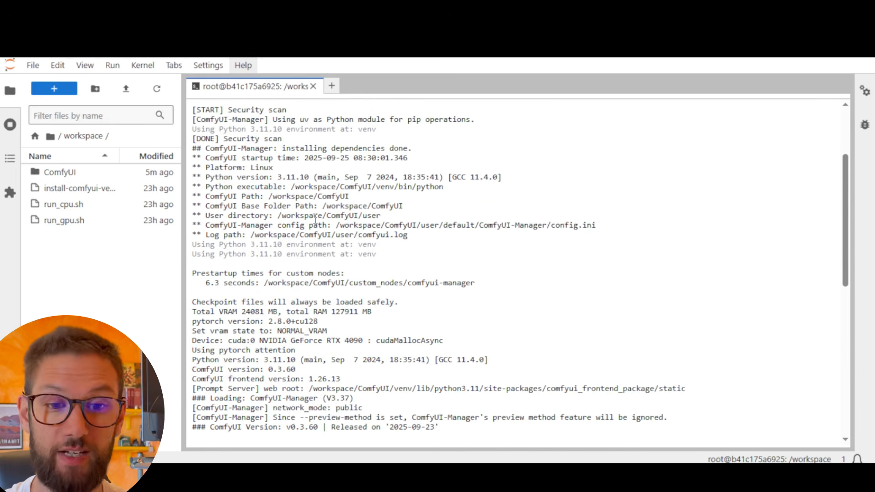
scroll(353, 190, down, 4)
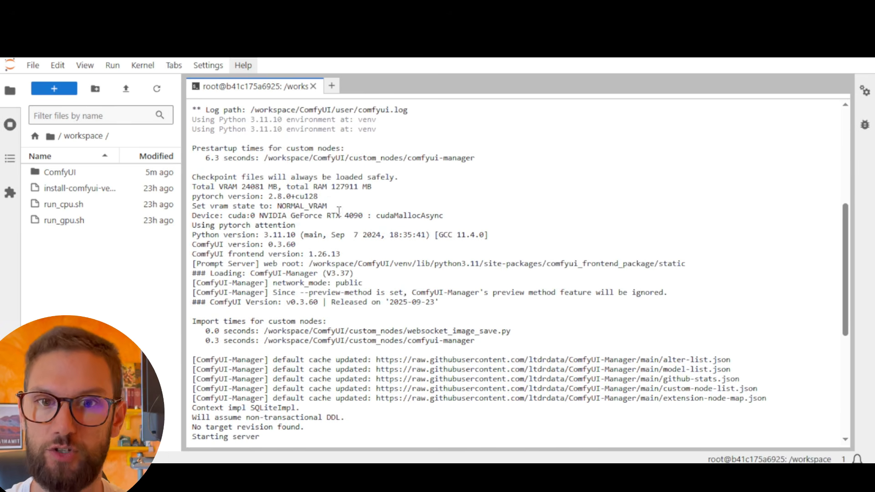
scroll(359, 230, down, 8)
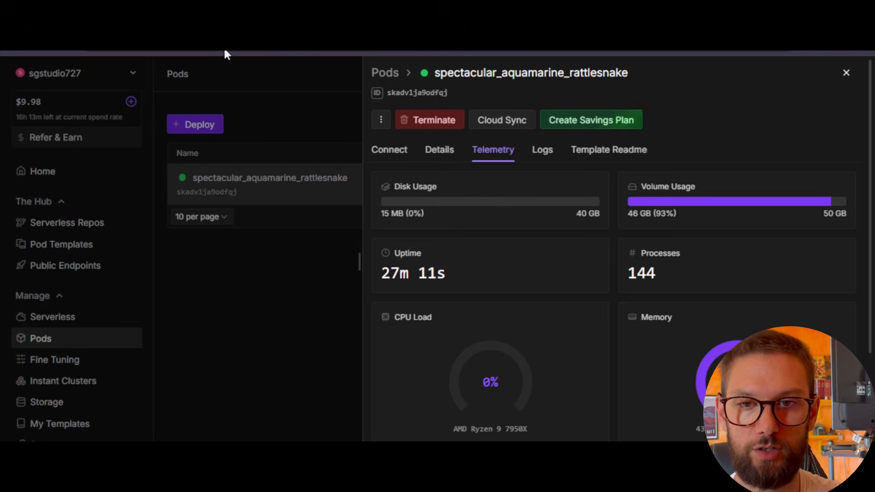
Switch to RunPod and terminate the spectacular_aquamarine_rattlesnake pod, confirming the termination.
click(423, 122)
click(532, 304)
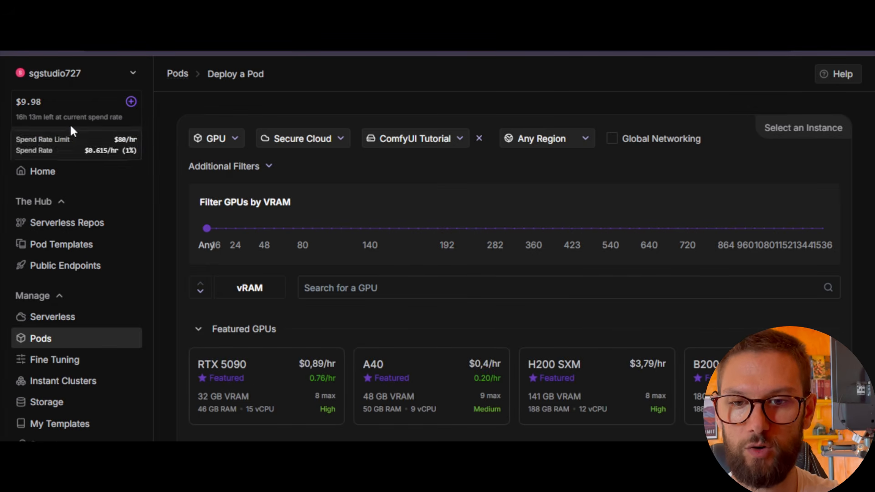
Open RunPod's Home page and check the Sep 24 spending breakdown in the usage chart.
click(53, 179)
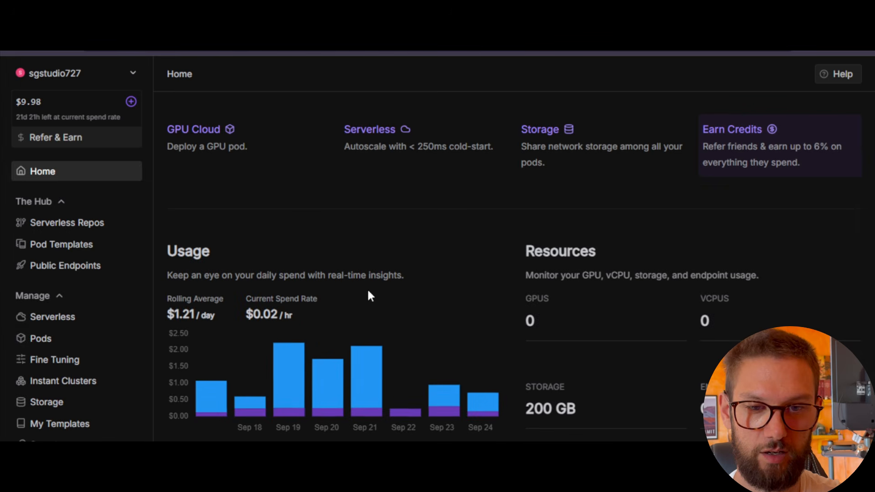
mouse_move(482, 407)
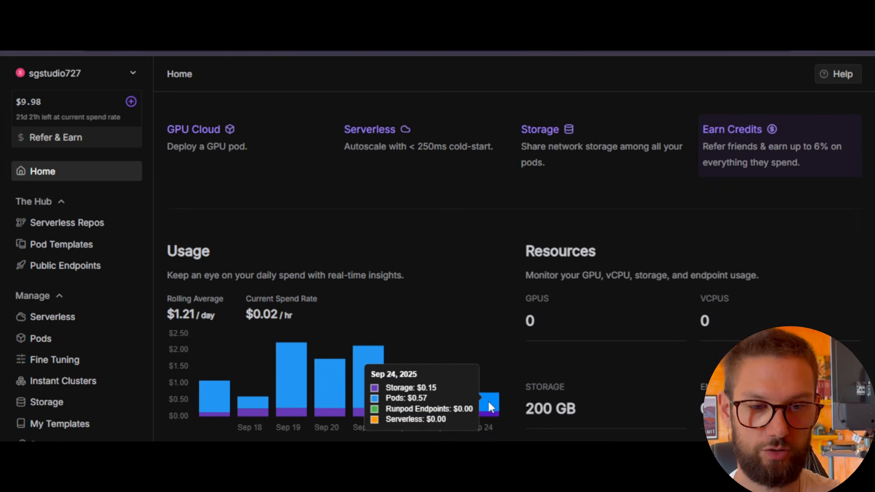